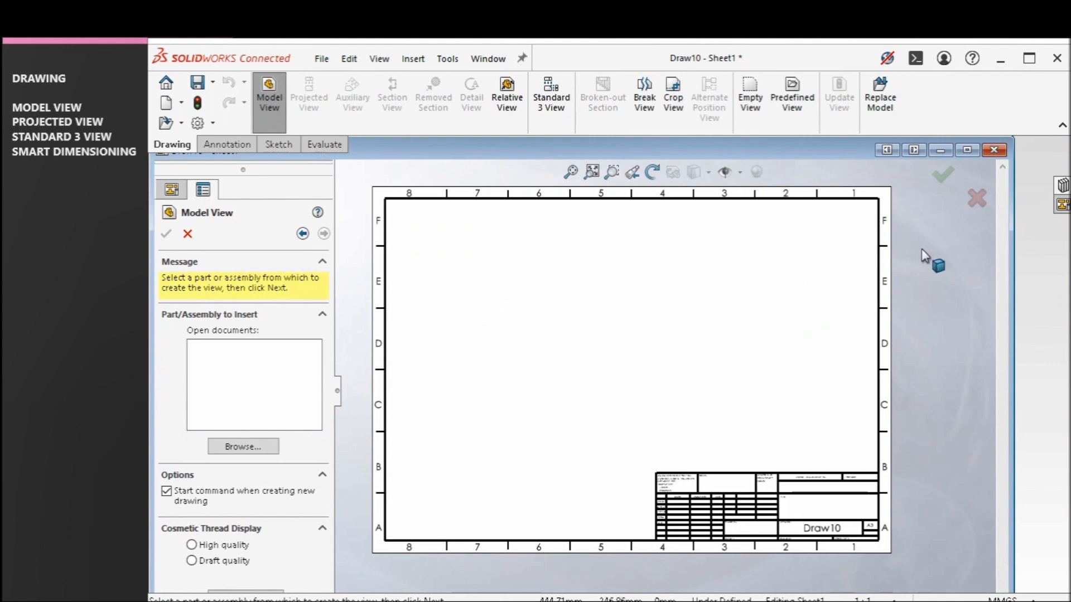
Close the open Draw10 drawing and discard its changes.
left_click(993, 149)
left_click(581, 328)
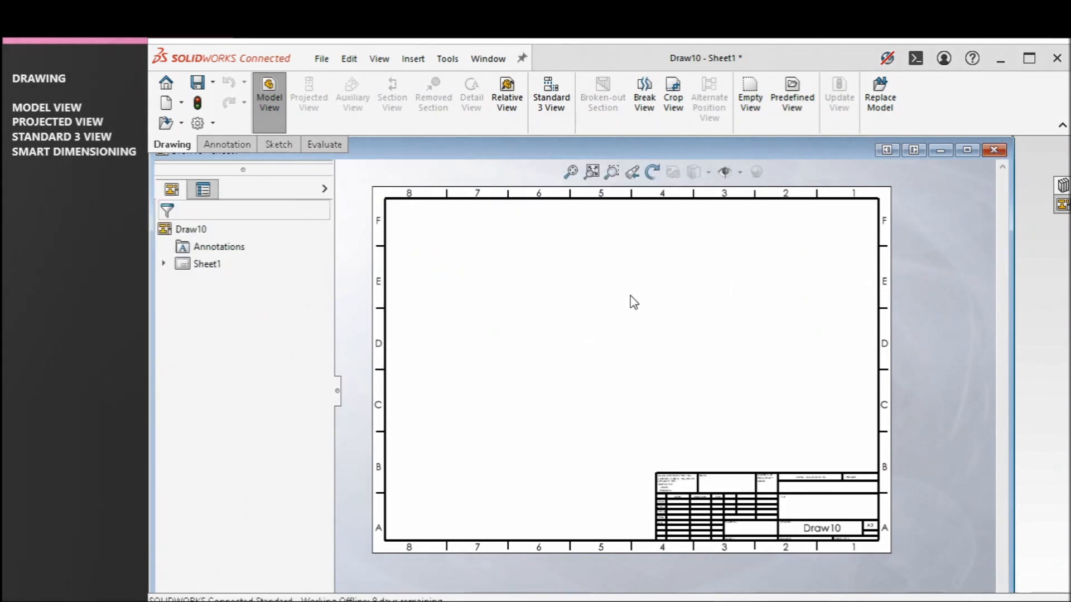
left_click(322, 61)
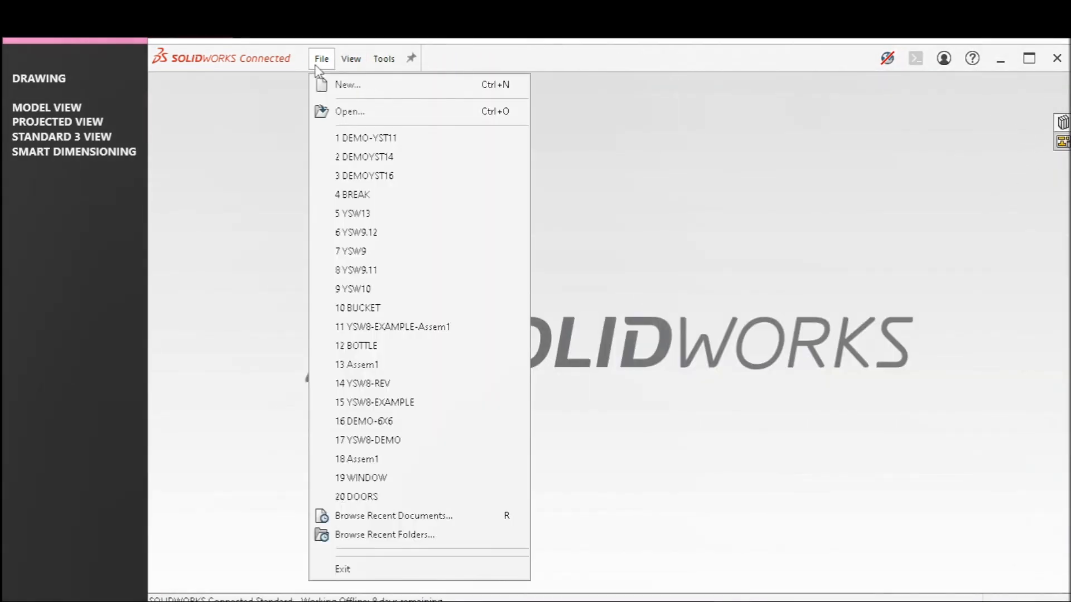
left_click(329, 87)
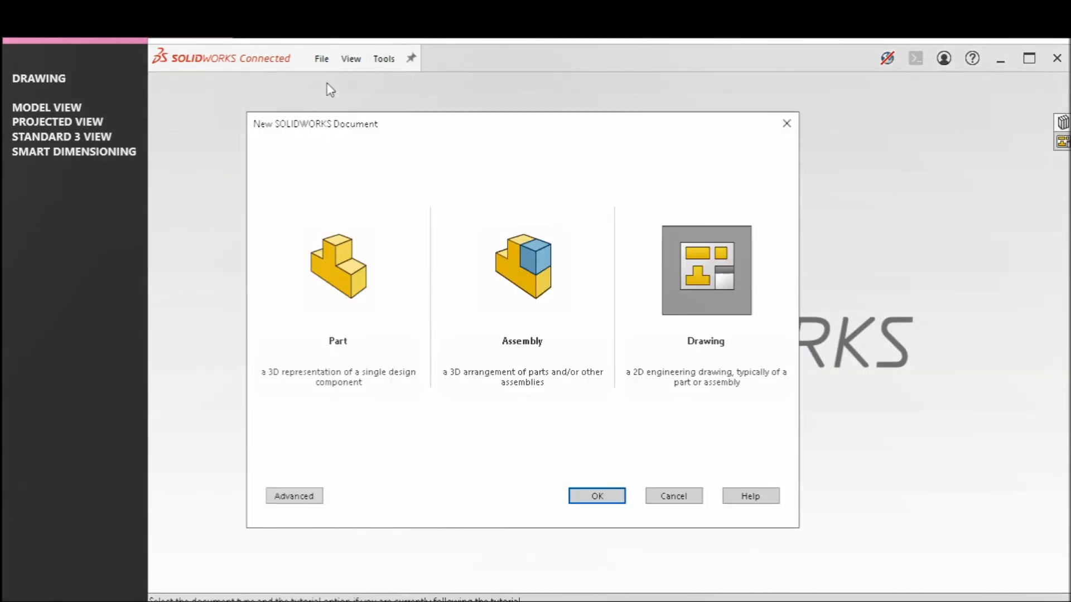
double_click(718, 267)
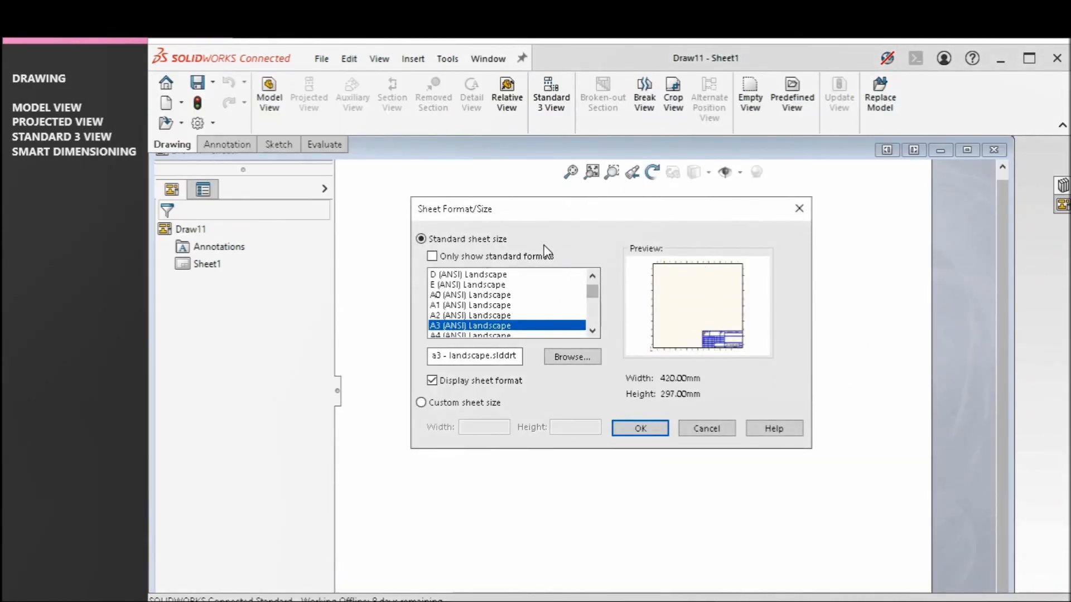
left_click(706, 429)
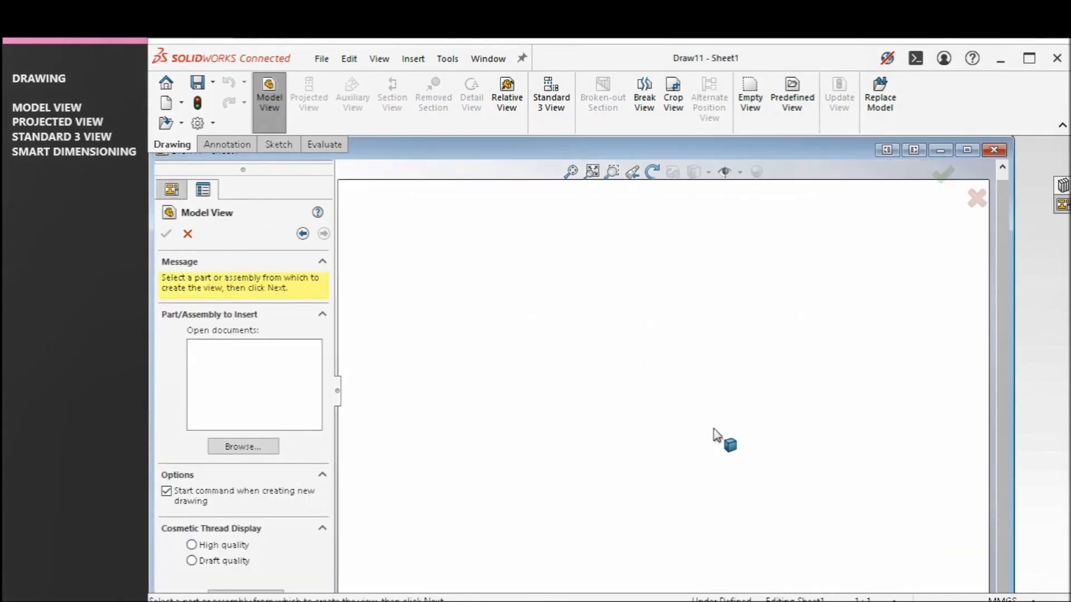
left_click(970, 149)
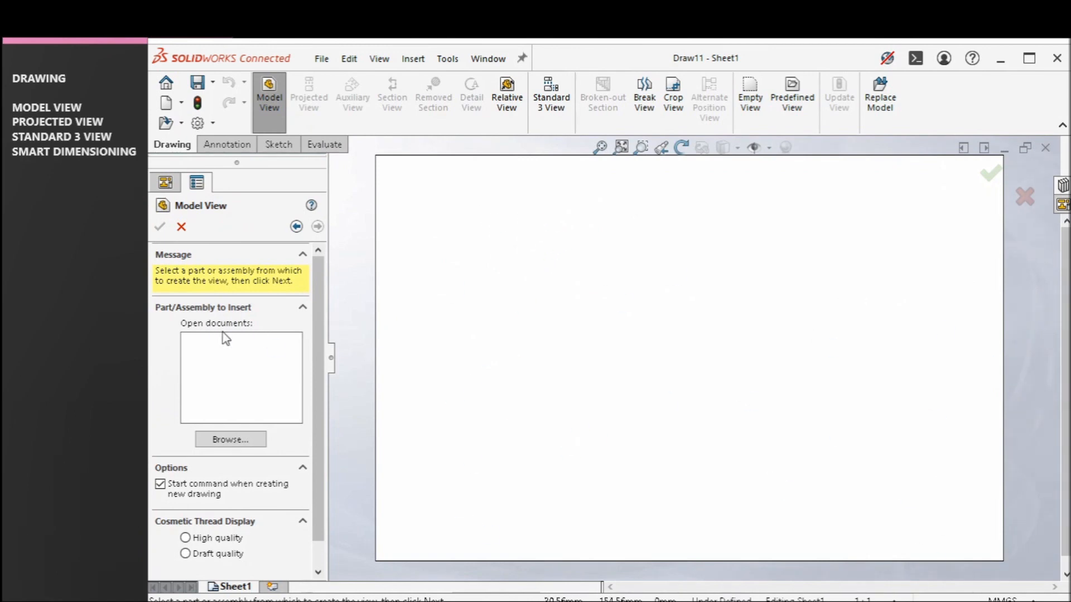
key("Escape")
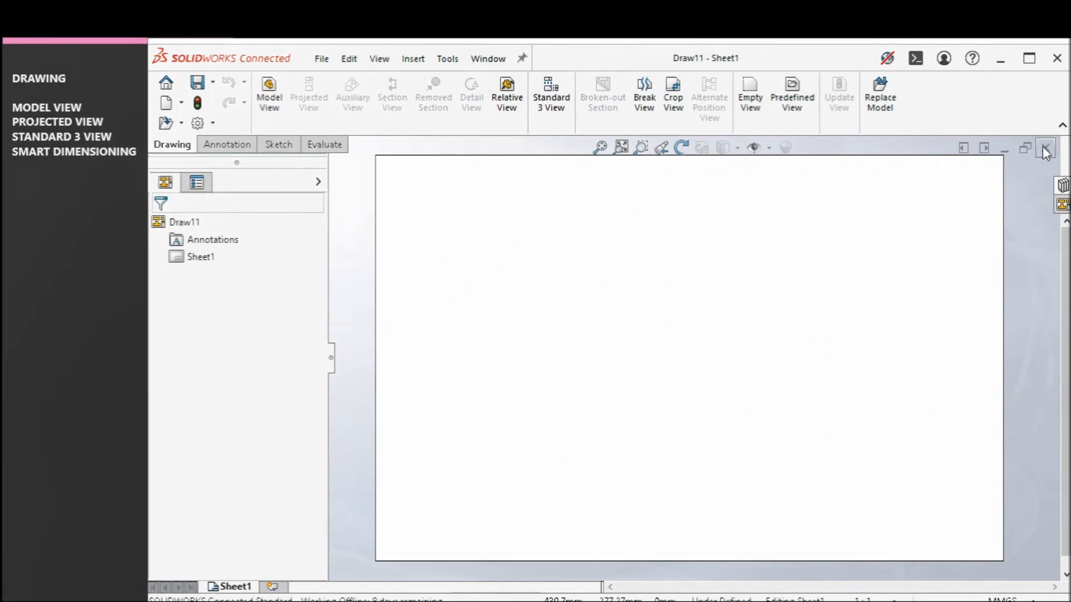
left_click(1045, 148)
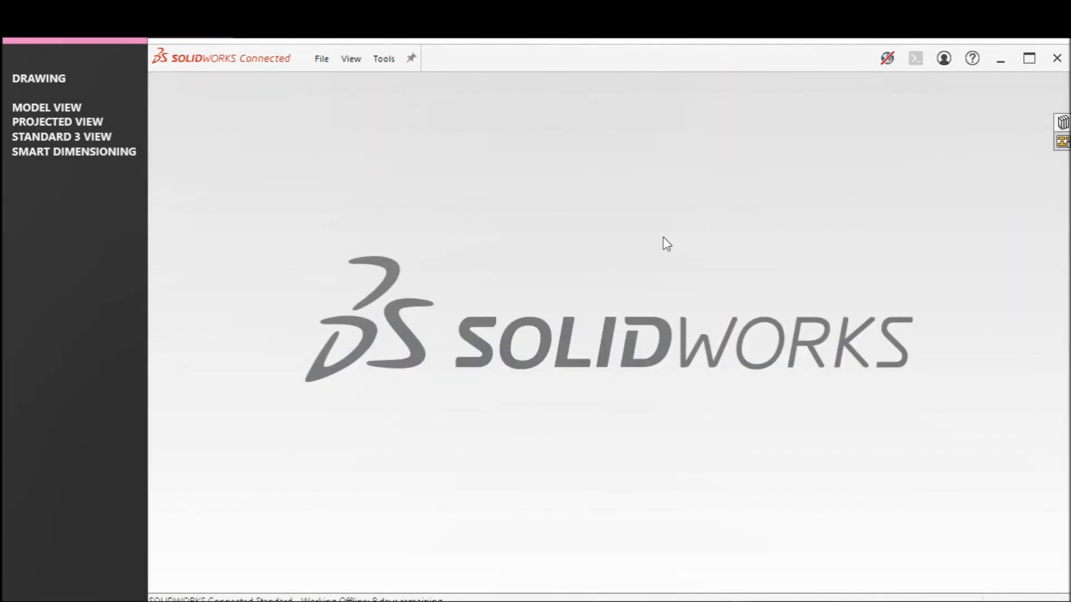
Create a new drawing document on an A3 (ANSI) Landscape sheet with the sheet format displayed.
left_click(321, 57)
left_click(336, 82)
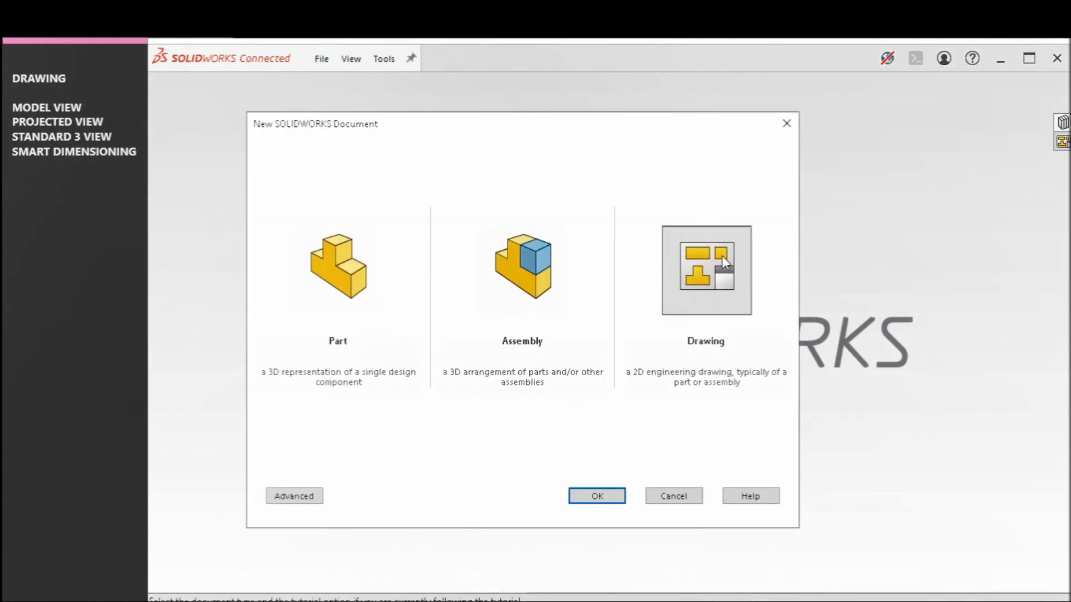
double_click(722, 255)
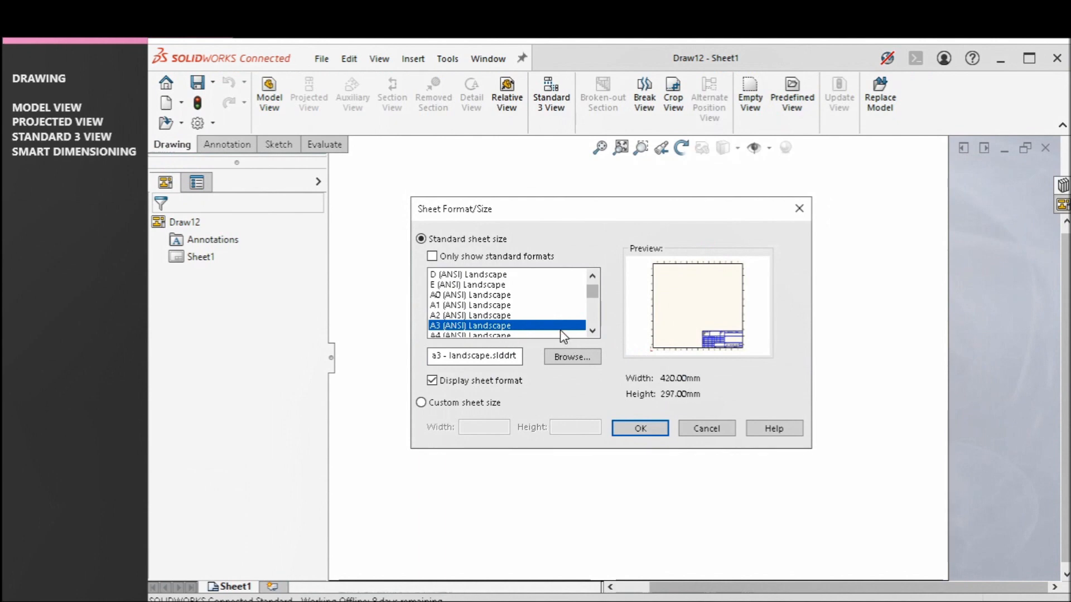
left_click(640, 429)
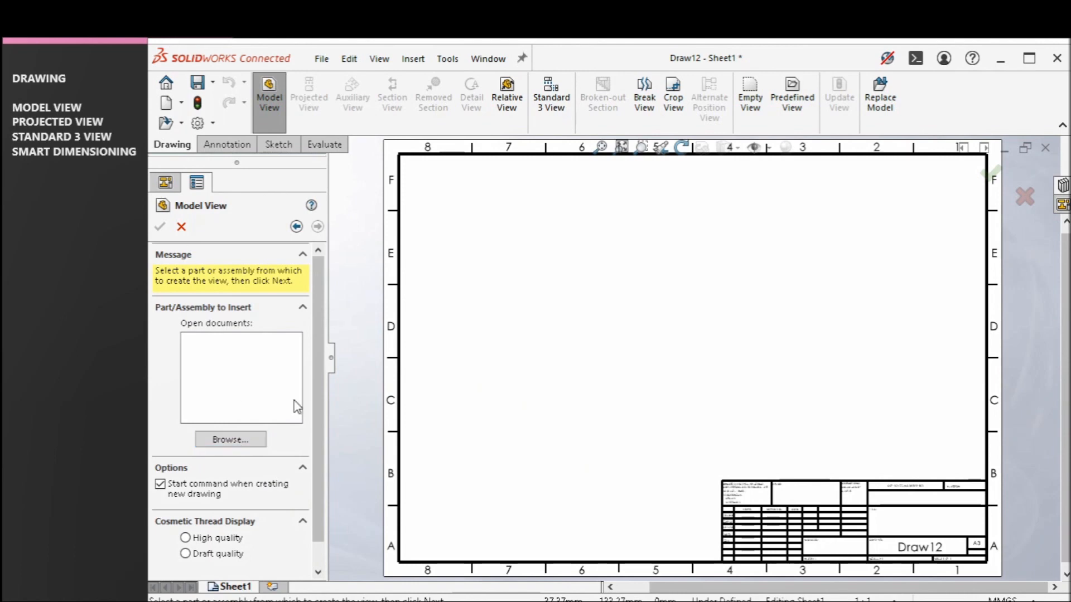
Insert the DEMO-YST11 part as a model view in front orientation, placed in the lower-left area of the sheet.
left_click(247, 443)
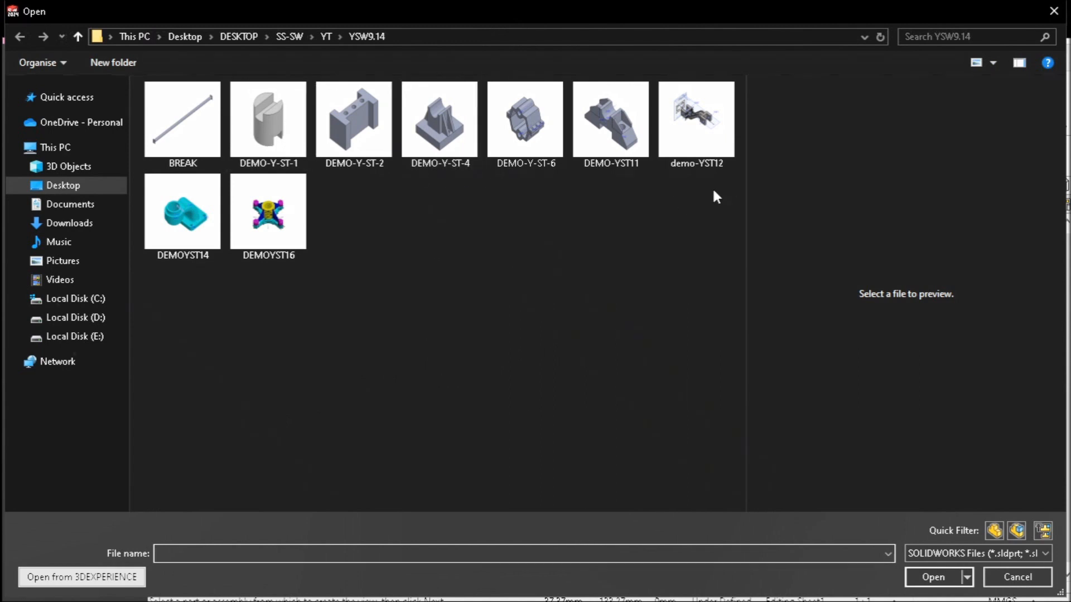
left_click(609, 130)
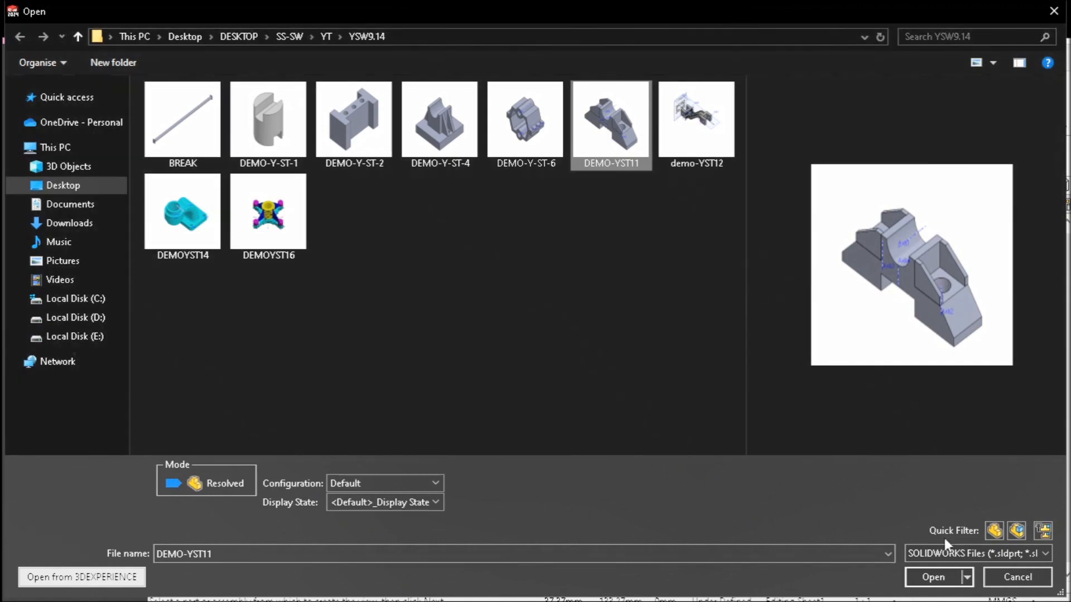
left_click(950, 579)
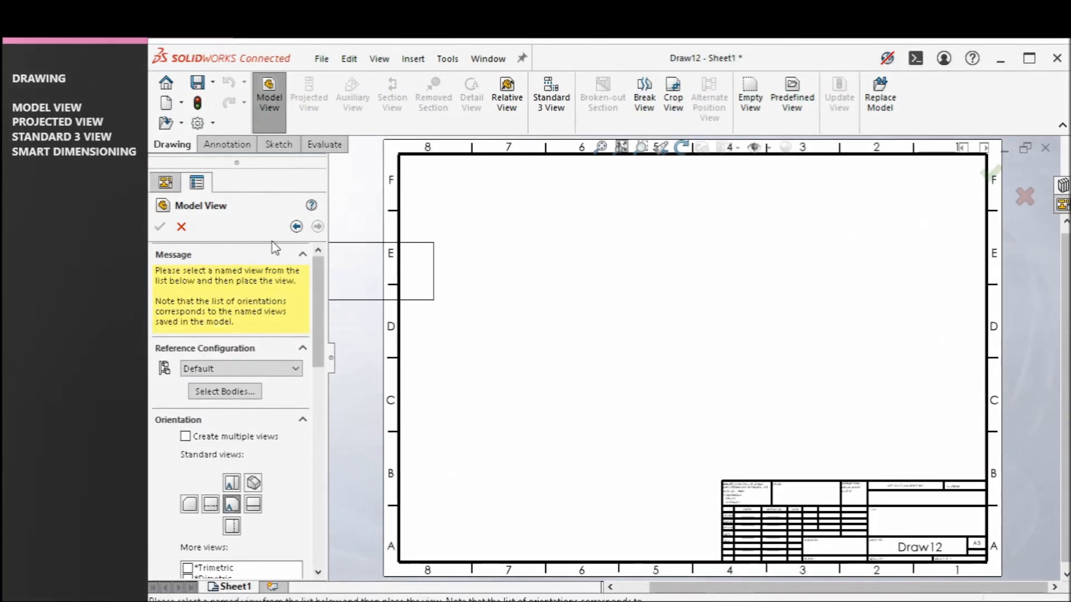
left_click_drag(321, 346, 323, 379)
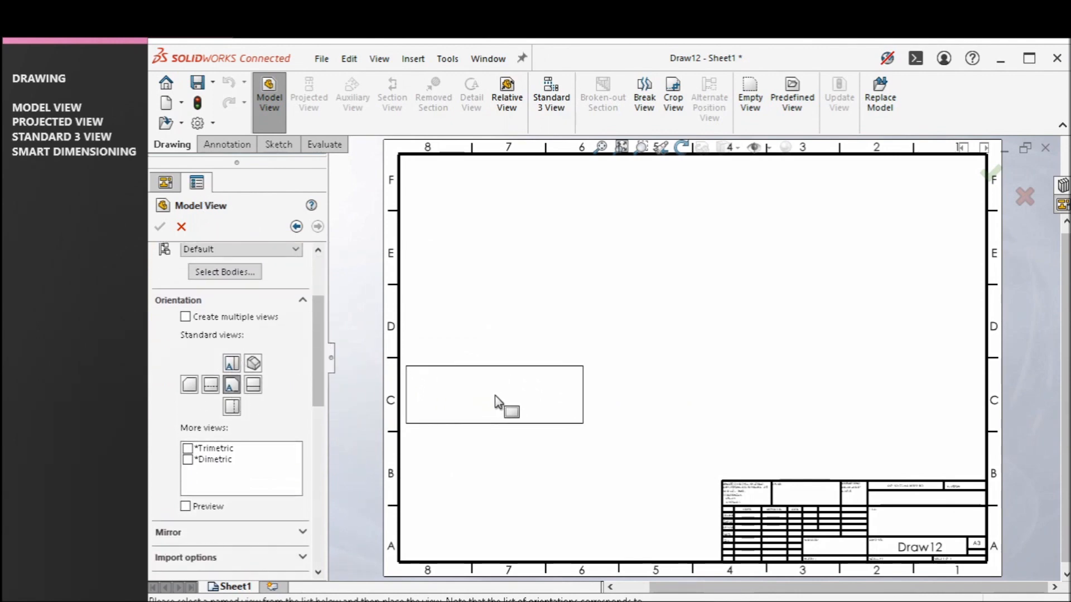
left_click(232, 386)
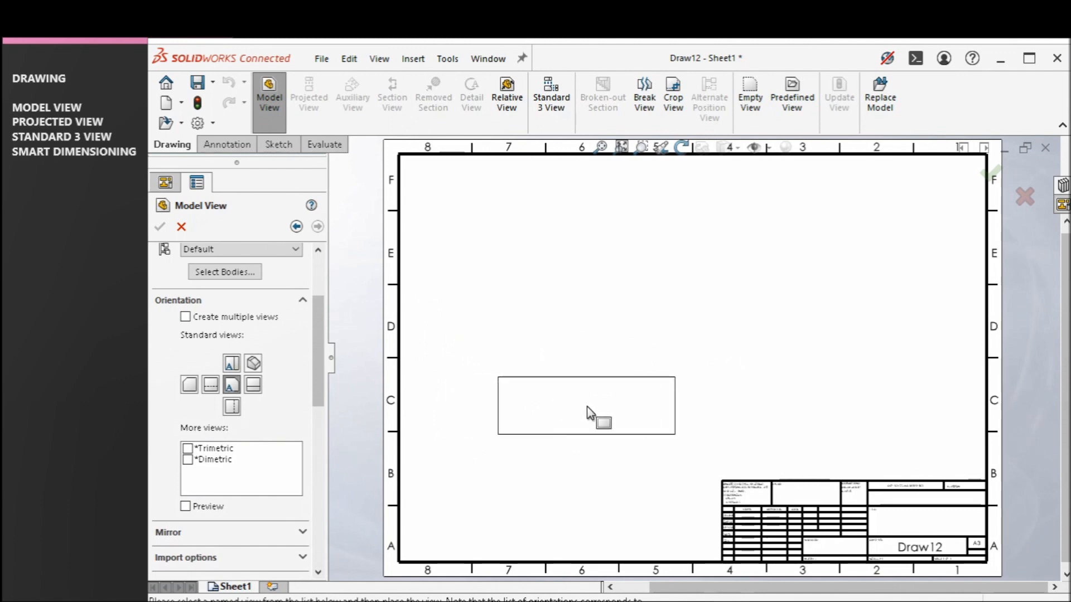
left_click(555, 408)
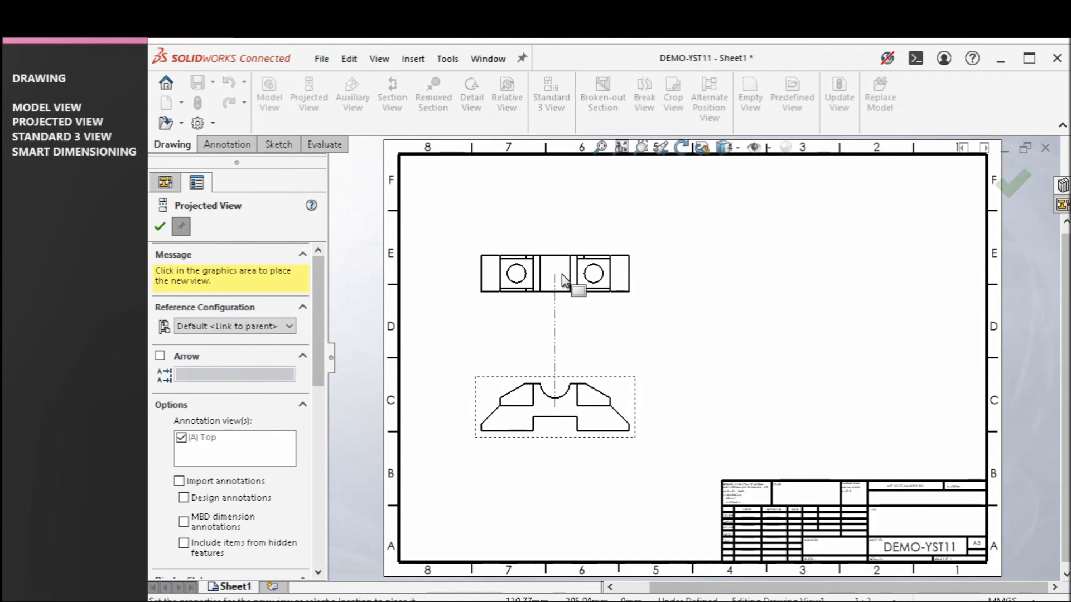
Project a top view above the front view, a side view to its right and an isometric view diagonally above.
left_click(561, 274)
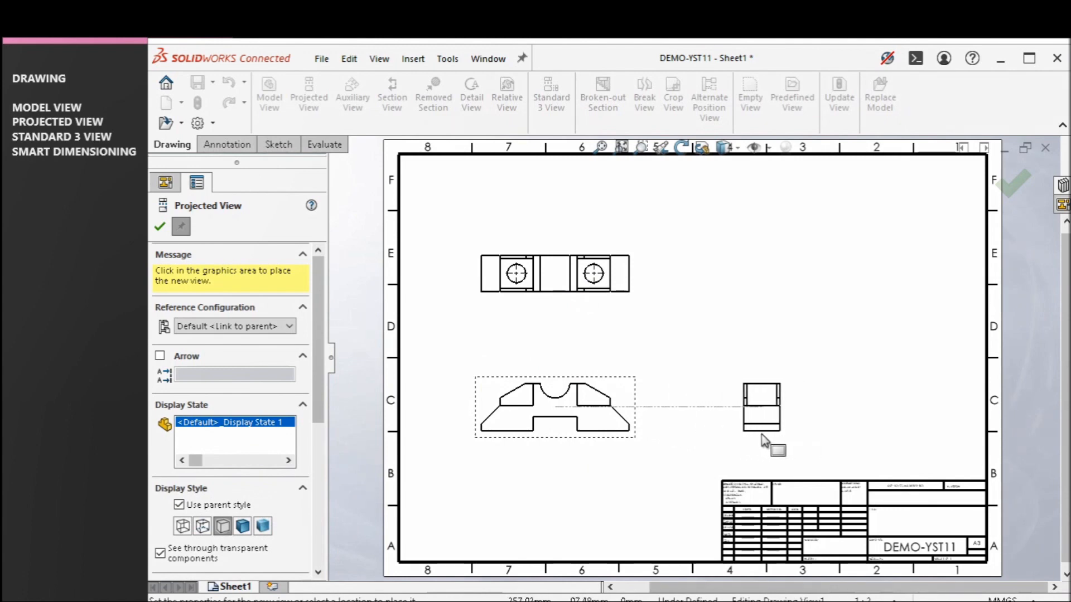
left_click(725, 440)
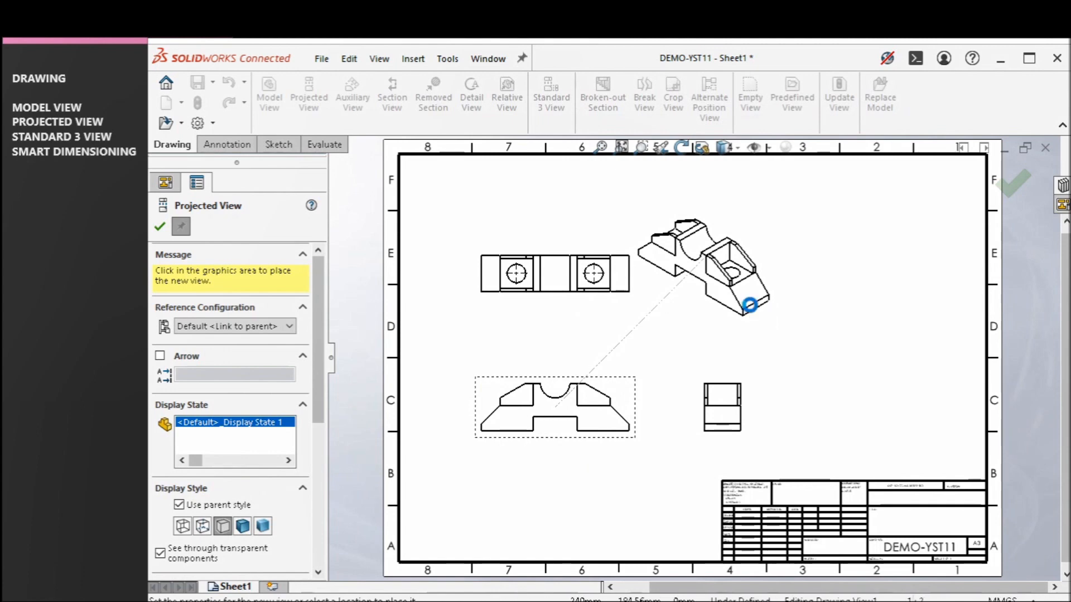
left_click(752, 310)
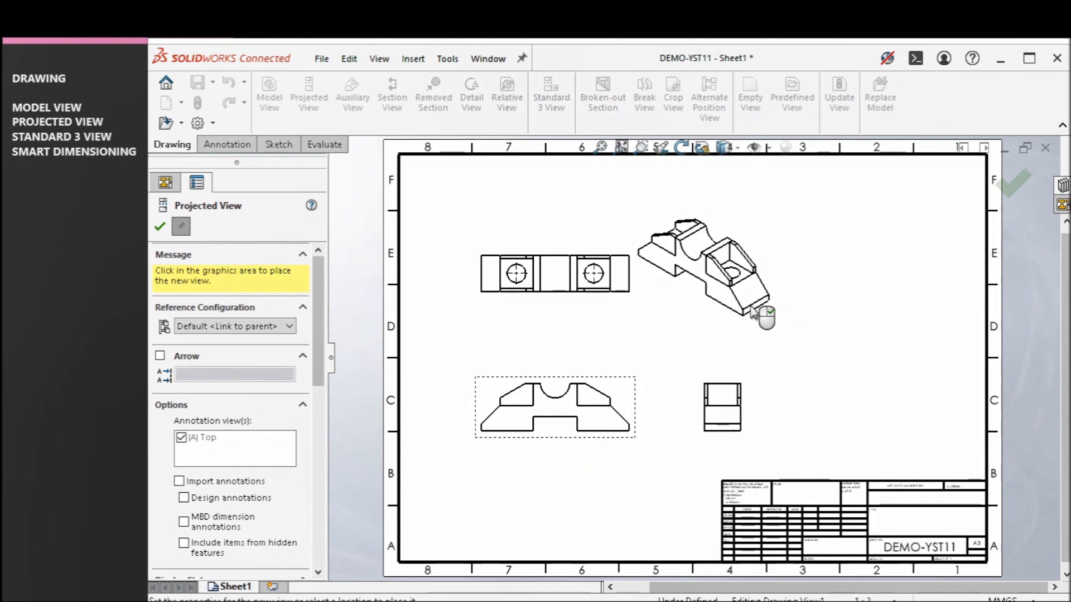
key("Escape")
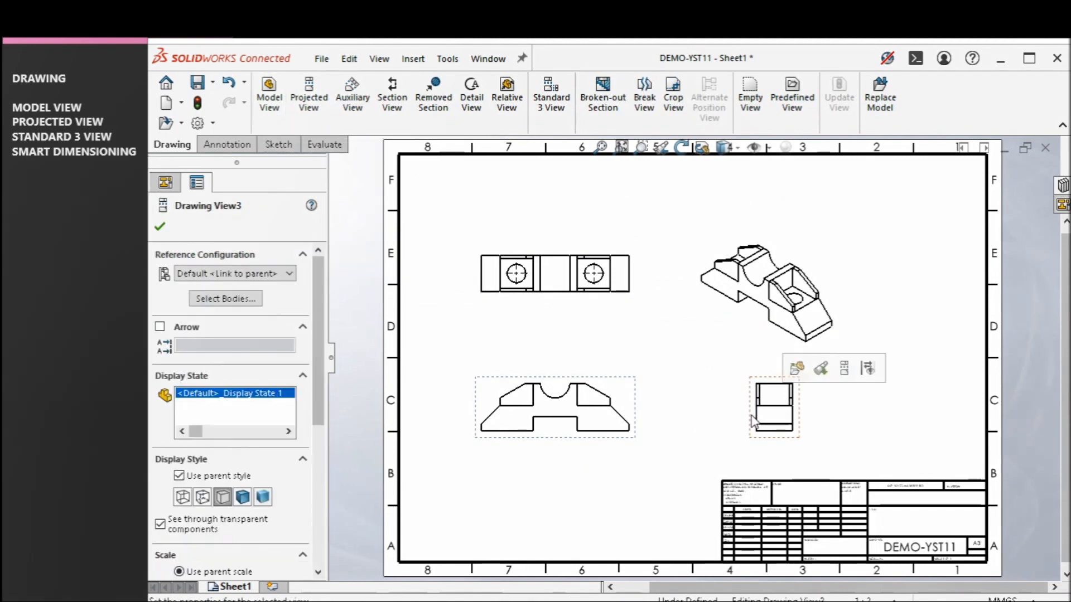
Delete the projected side view and the isometric view from the sheet.
left_click(745, 422)
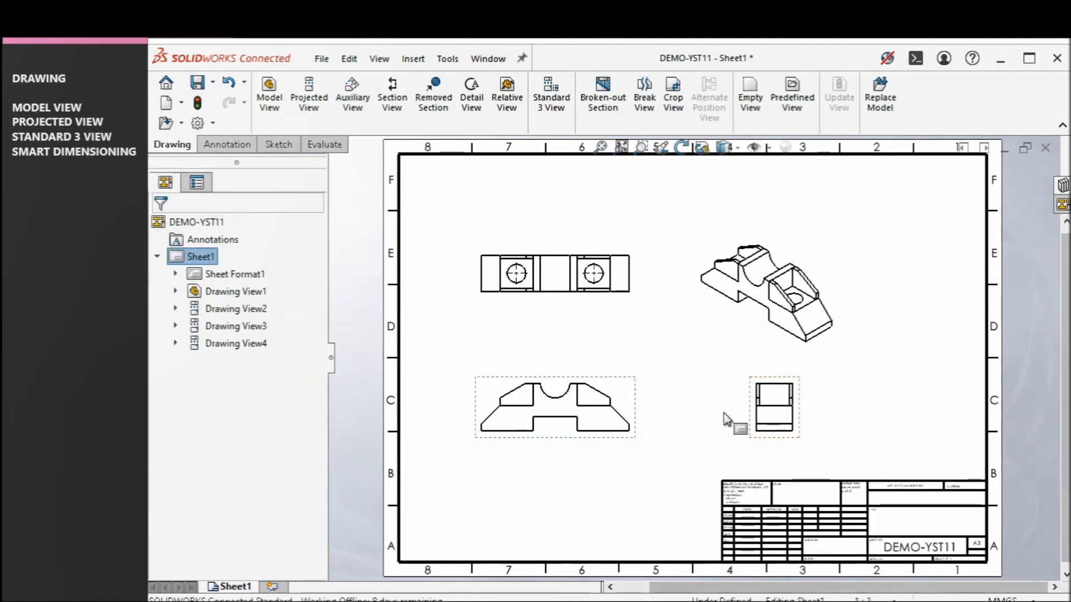
left_click(770, 413)
key("Delete")
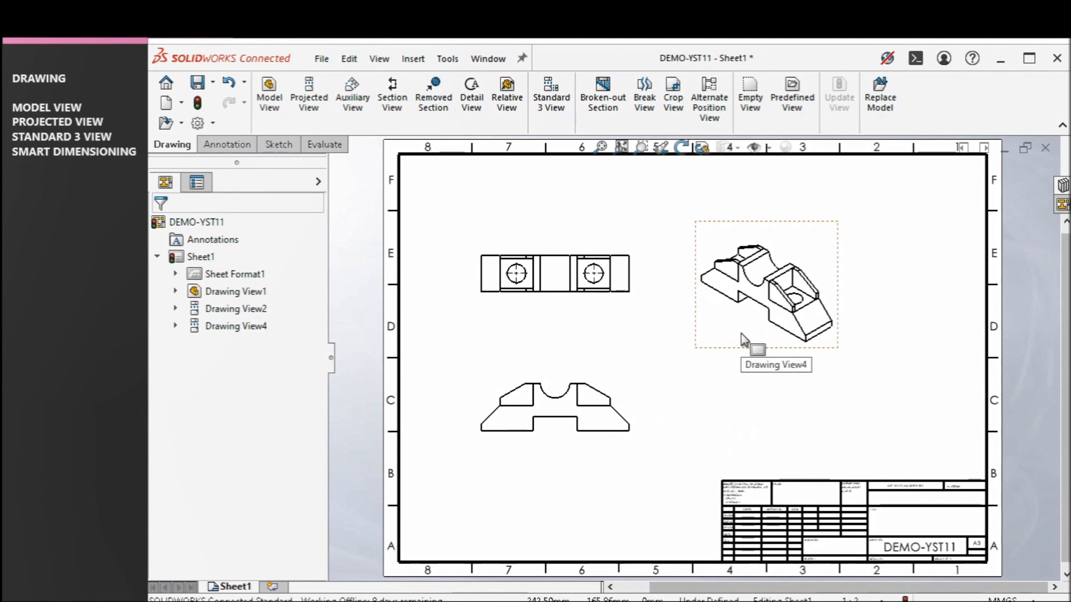
left_click(739, 400)
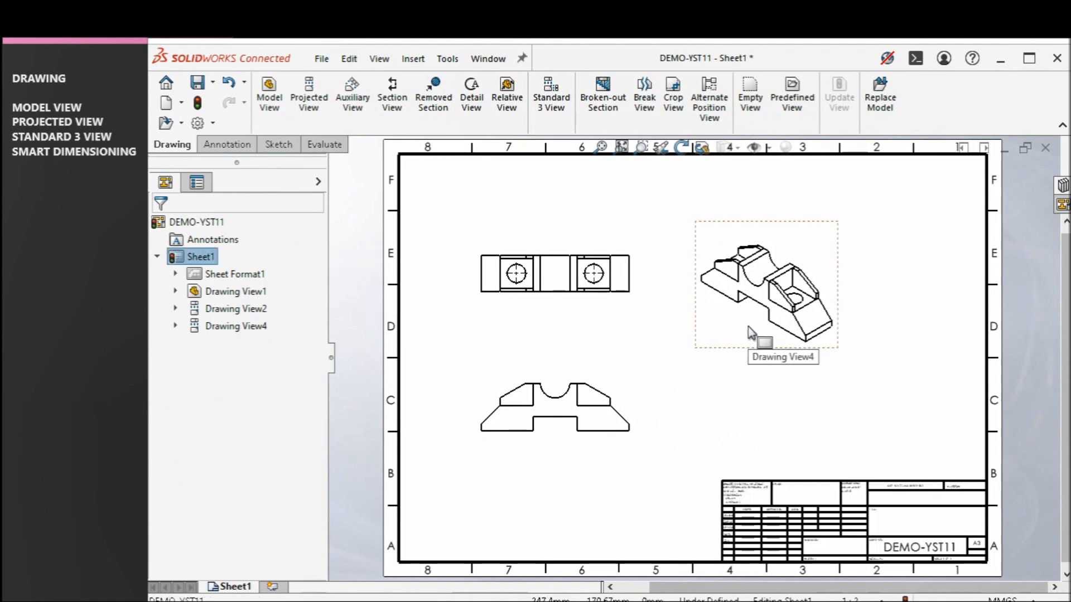
left_click(751, 333)
key("Delete")
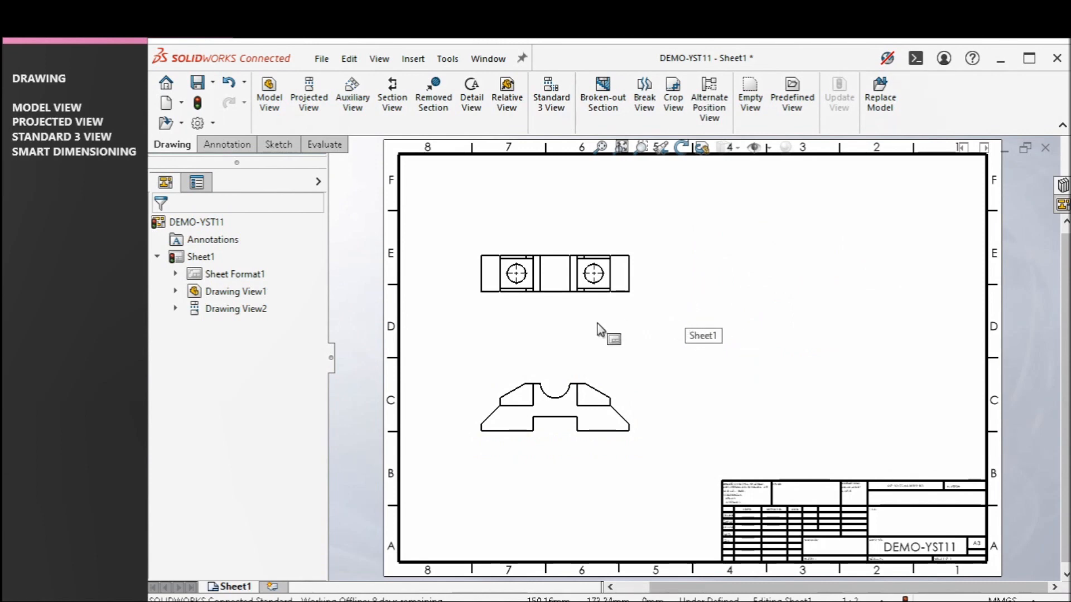
Use Projected View on the front view to place a side view to its right and an isometric view diagonally above.
left_click(307, 107)
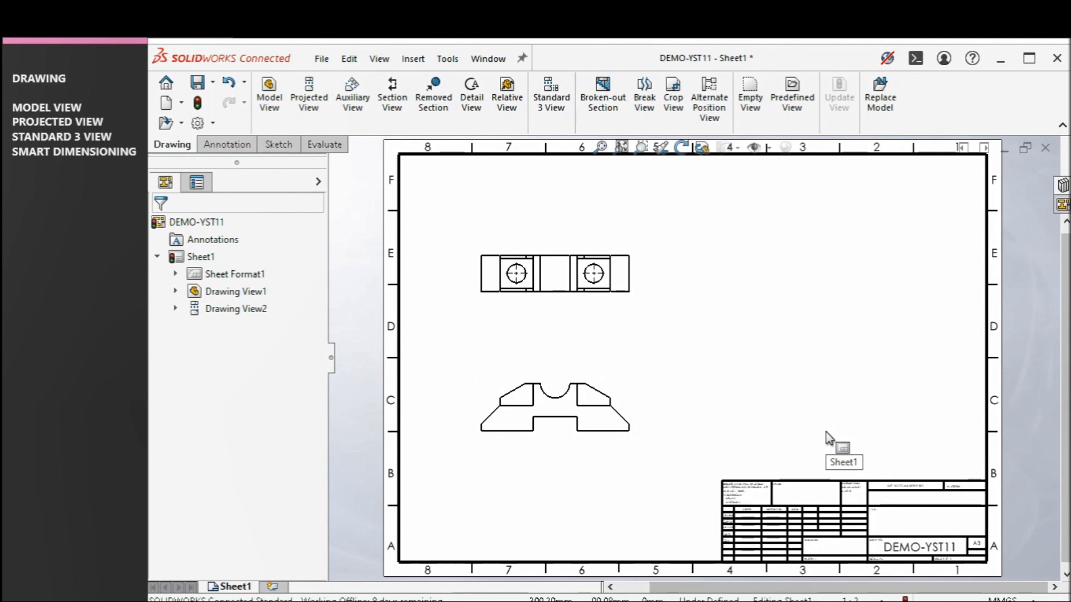
left_click(310, 98)
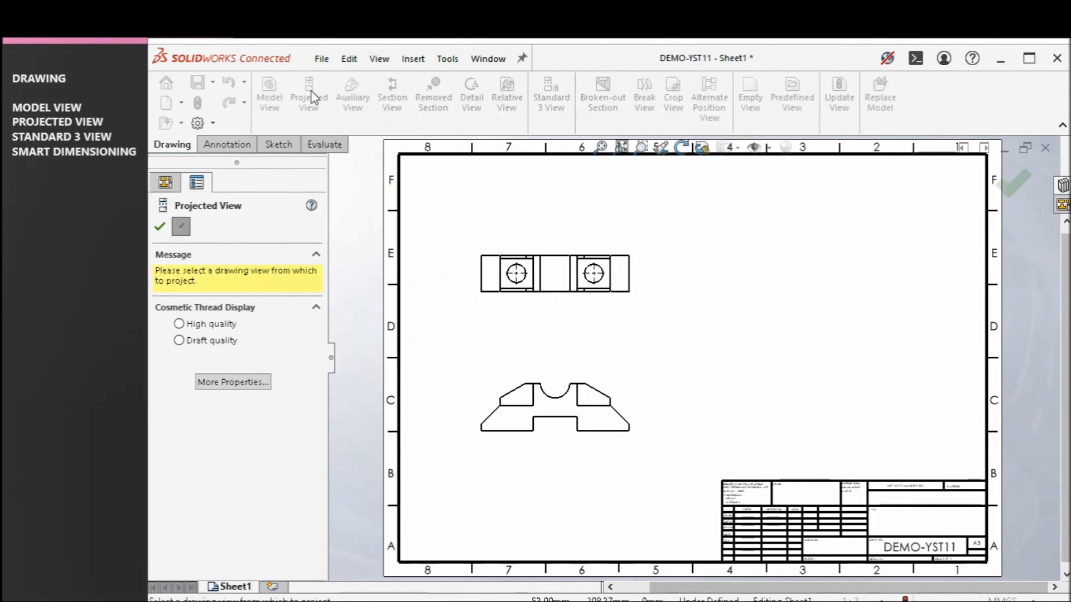
left_click(560, 396)
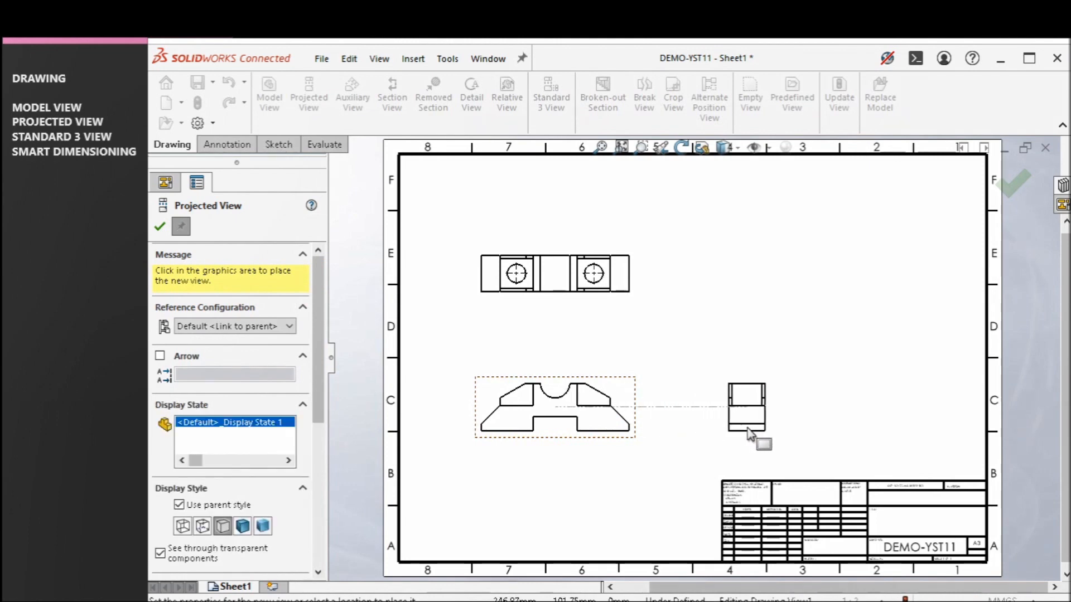
left_click(748, 432)
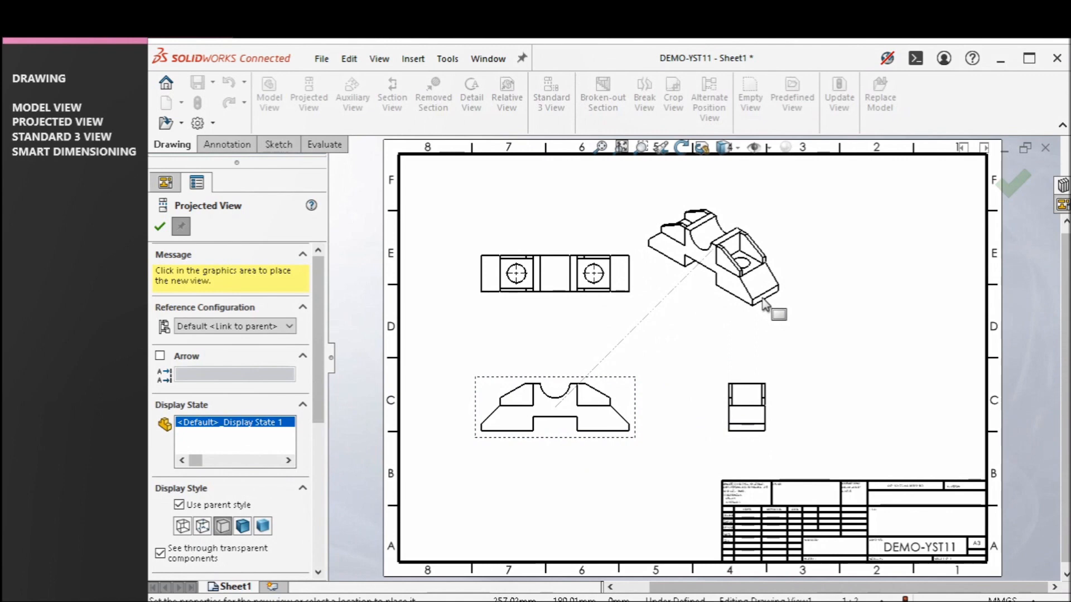
left_click(764, 304)
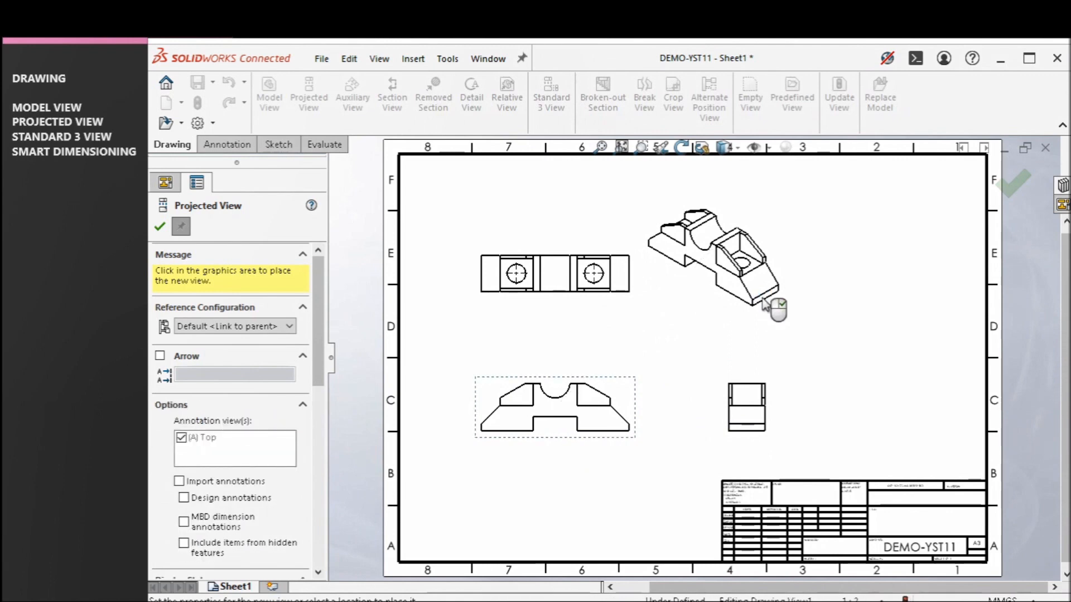
left_click(512, 326)
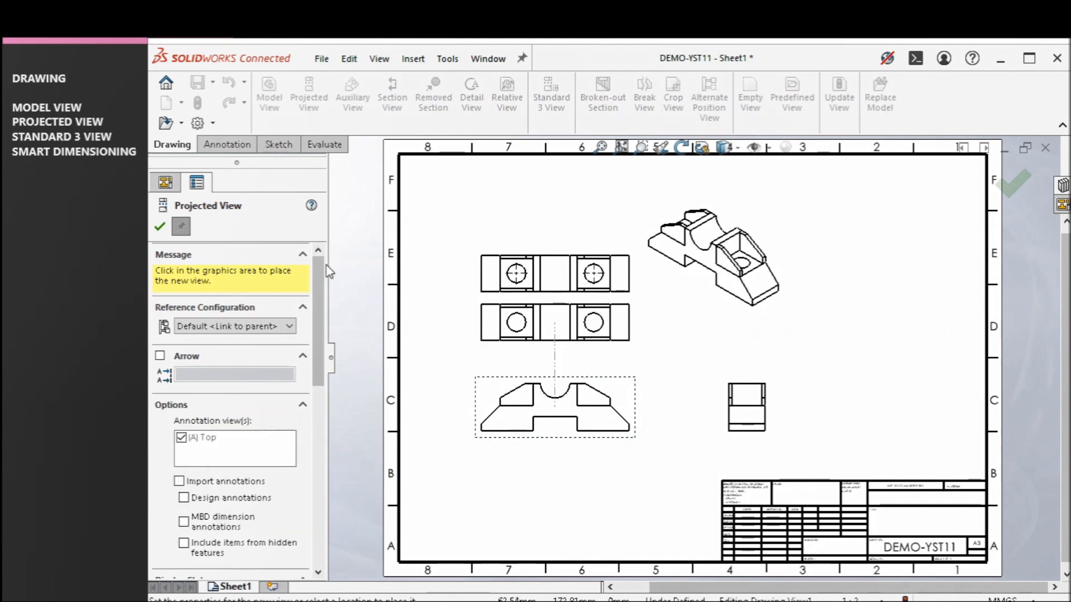
left_click(158, 225)
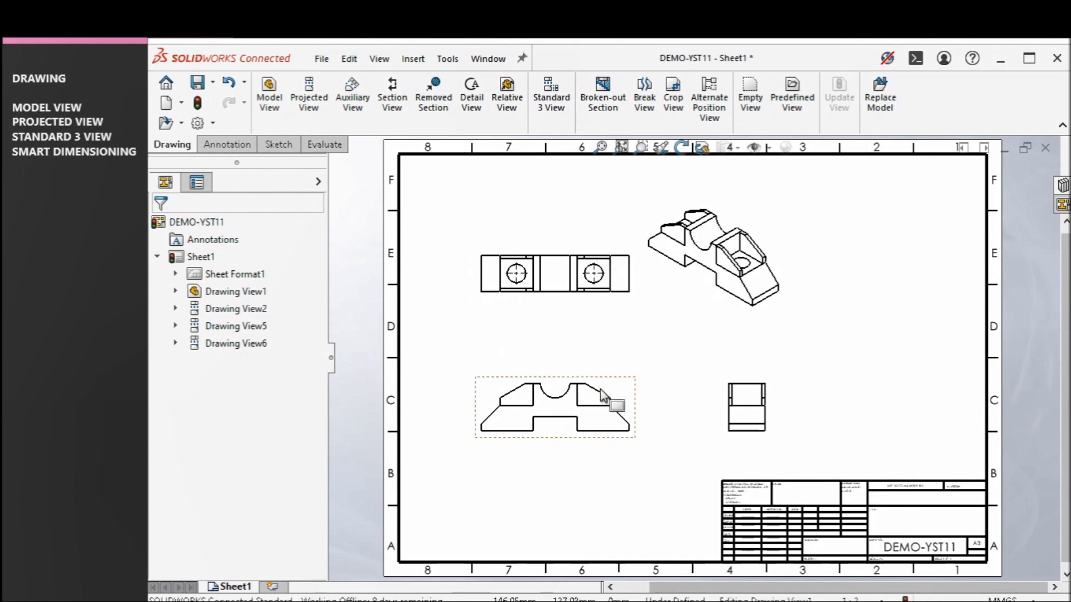
Delete the front, side and isometric views, keeping only the top view on the sheet.
left_click(621, 383)
key("Delete")
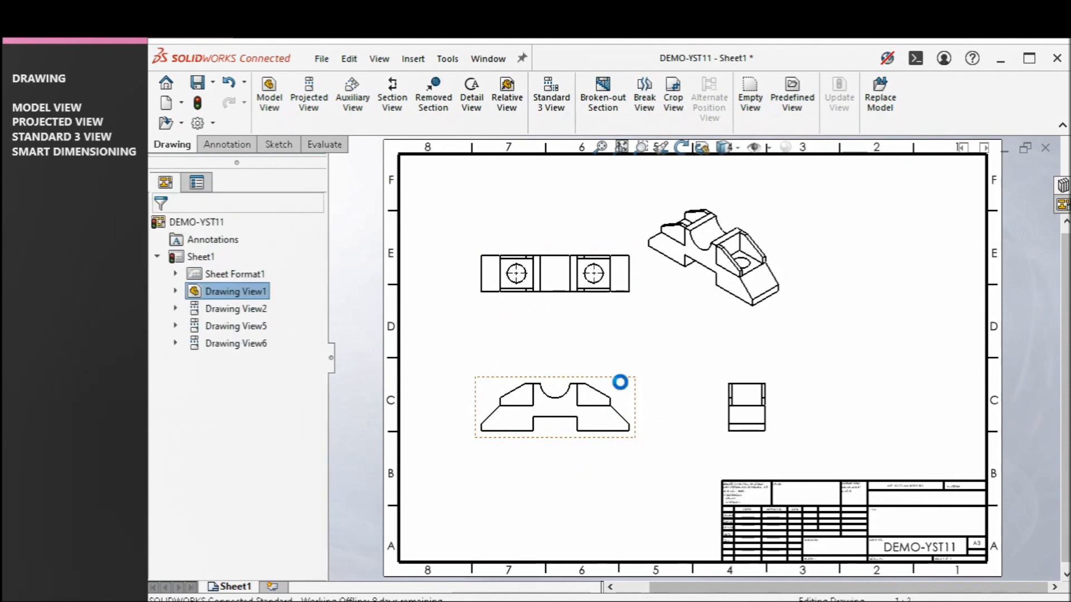
left_click(750, 410)
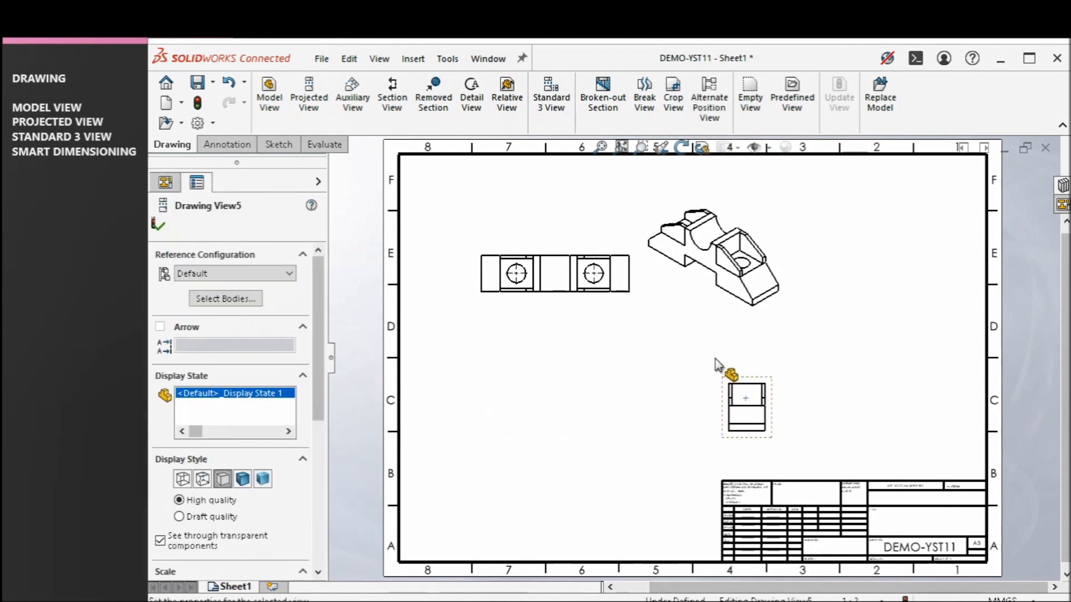
key("Delete")
left_click(709, 293)
key("Delete")
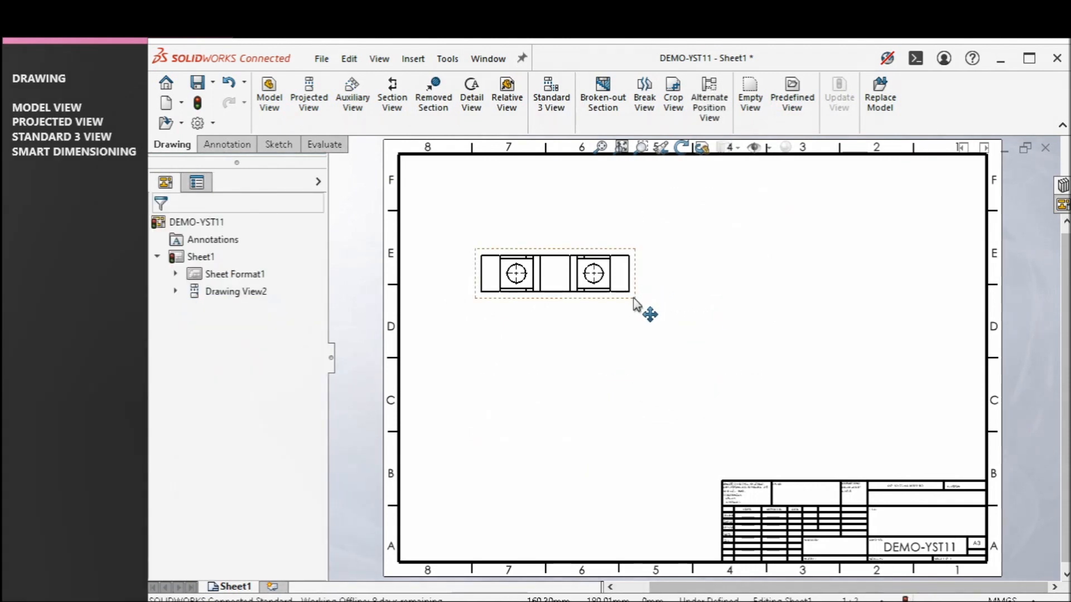
Delete the remaining top view from the sheet.
left_click(634, 304)
key("Delete")
left_click(732, 363)
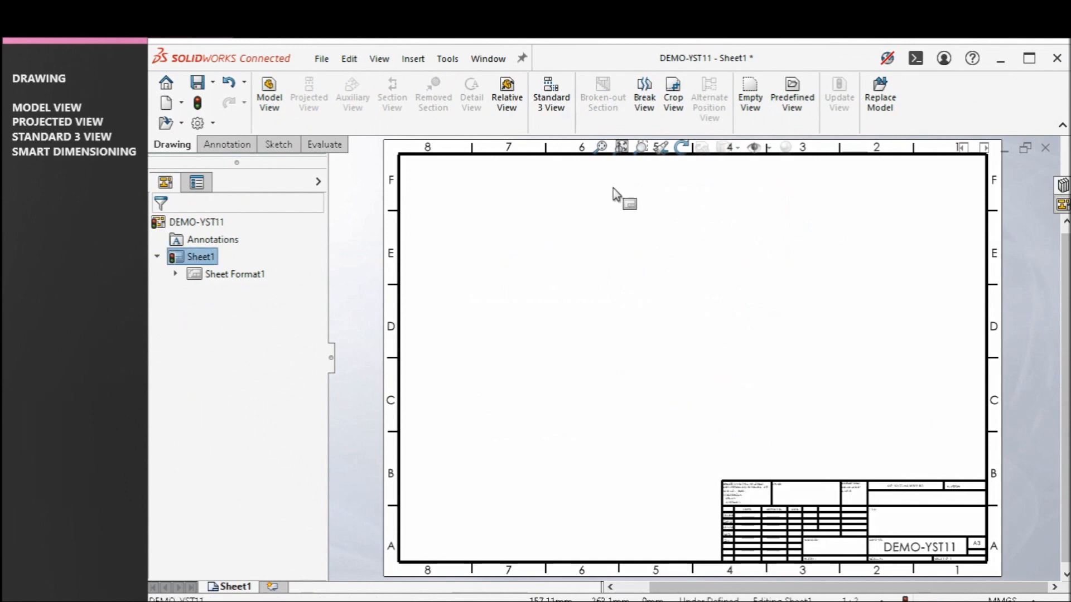
Insert a Standard 3 View set of the DEMO-YST11 part onto the empty sheet.
left_click(557, 115)
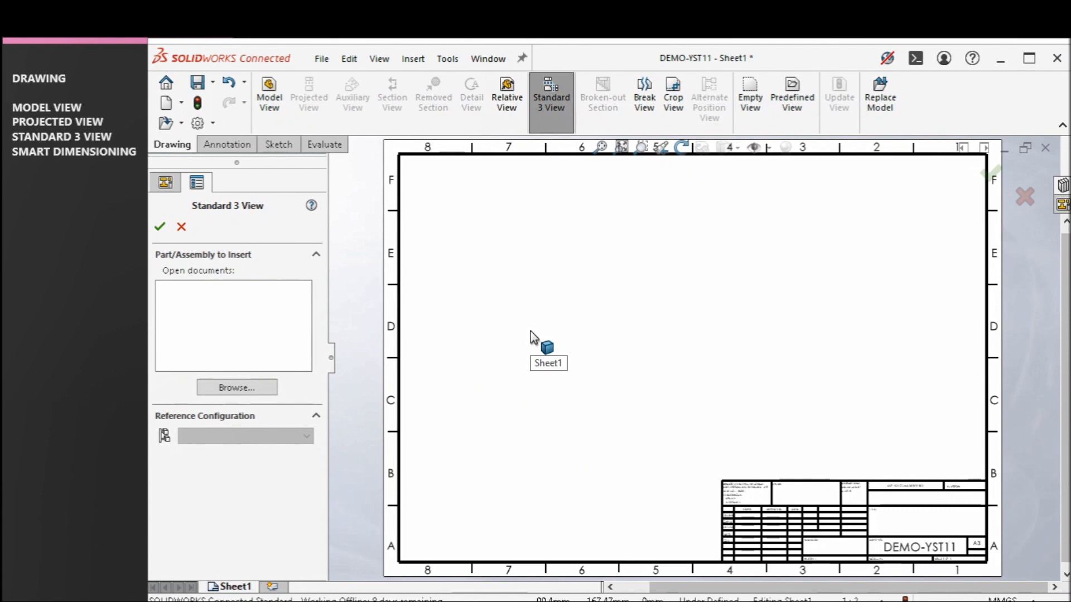
left_click(236, 388)
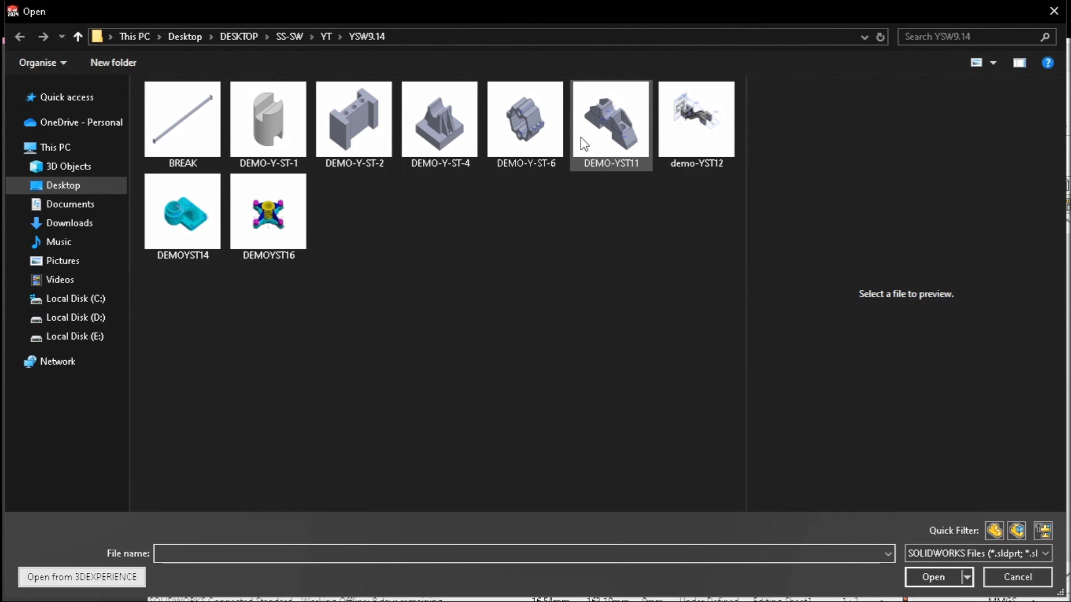
left_click(600, 134)
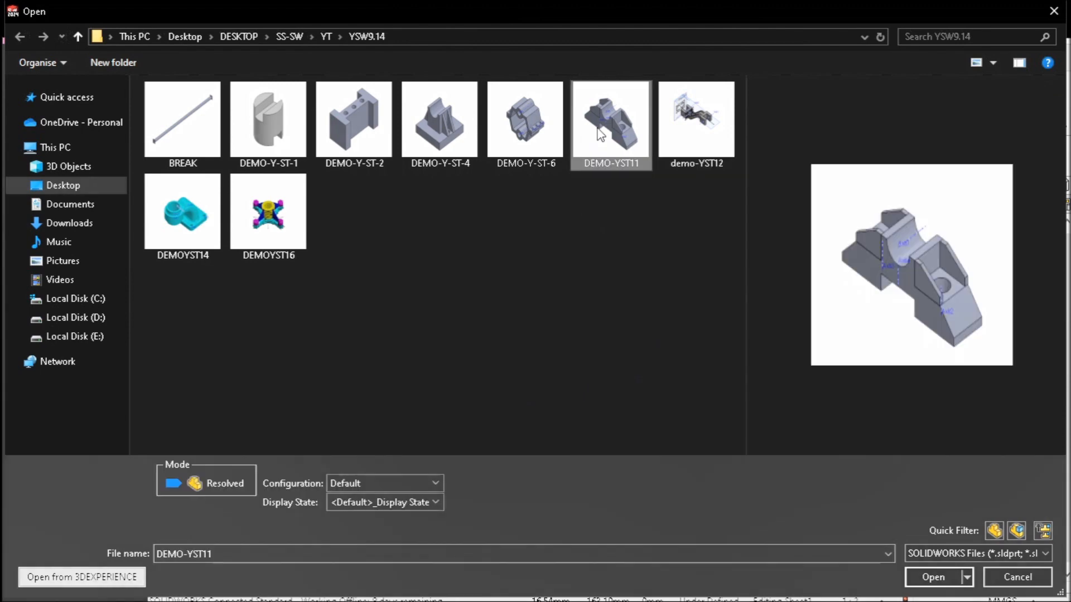
left_click(931, 577)
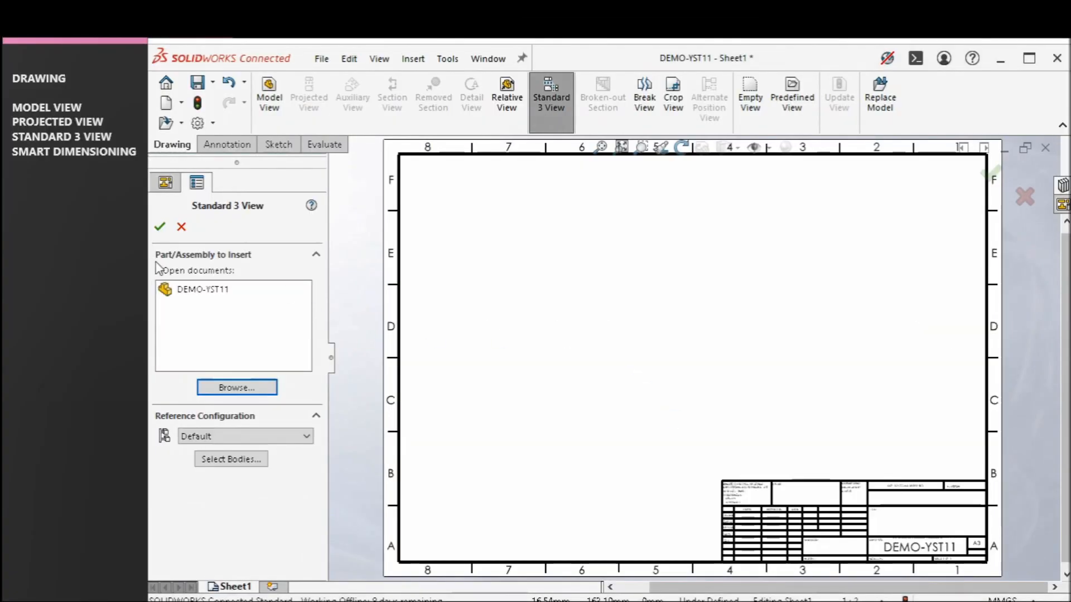
left_click(158, 234)
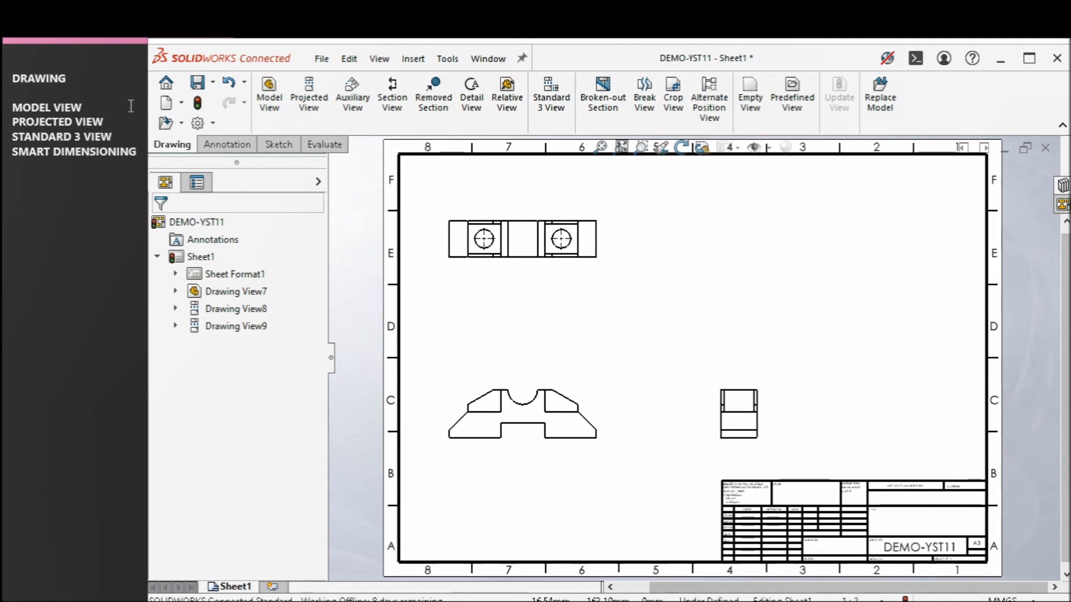
left_click(767, 353)
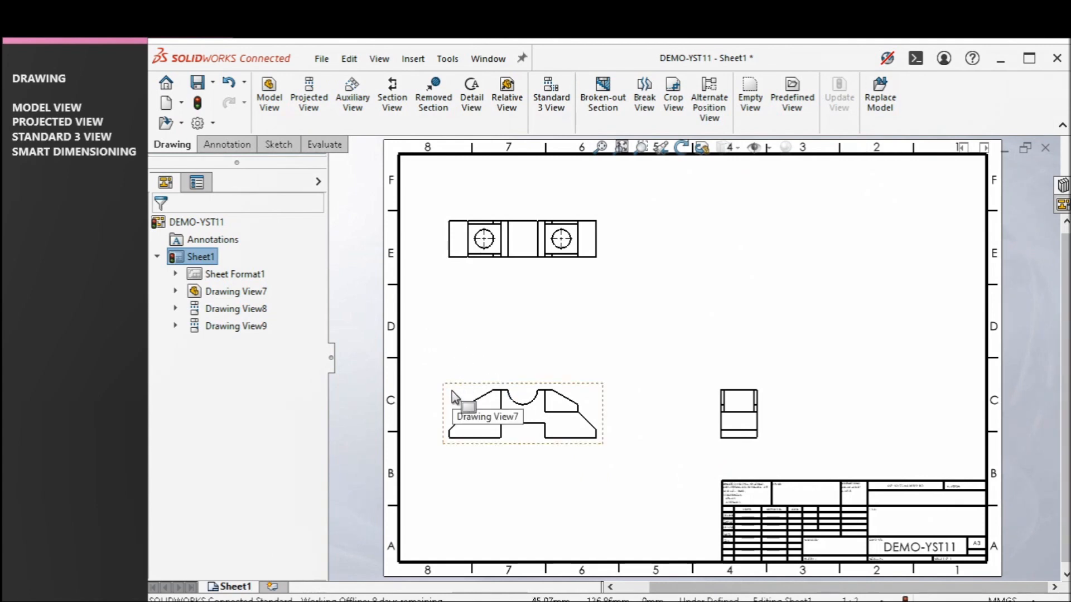
Switch the front view to a custom scale and set it to 1:1.
left_click(597, 410)
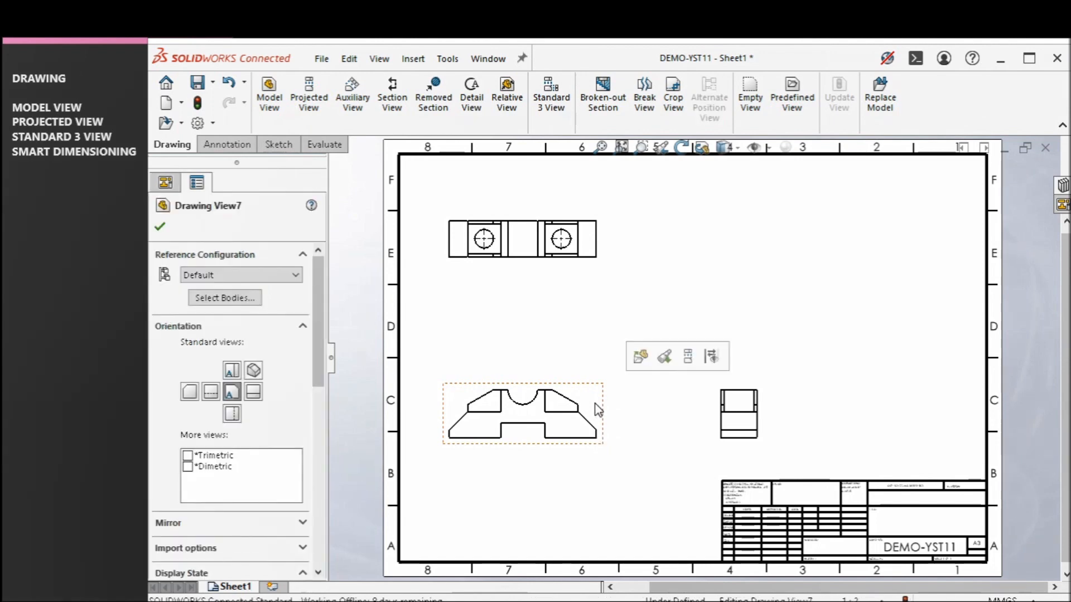
scroll(322, 411, "down", 5)
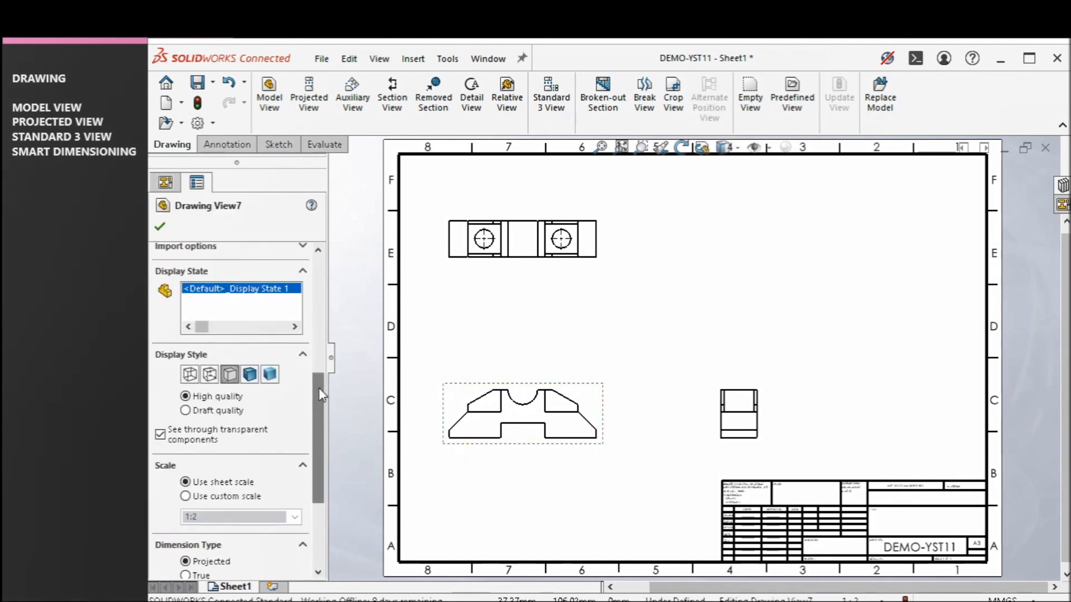
scroll(319, 386, "up", 5)
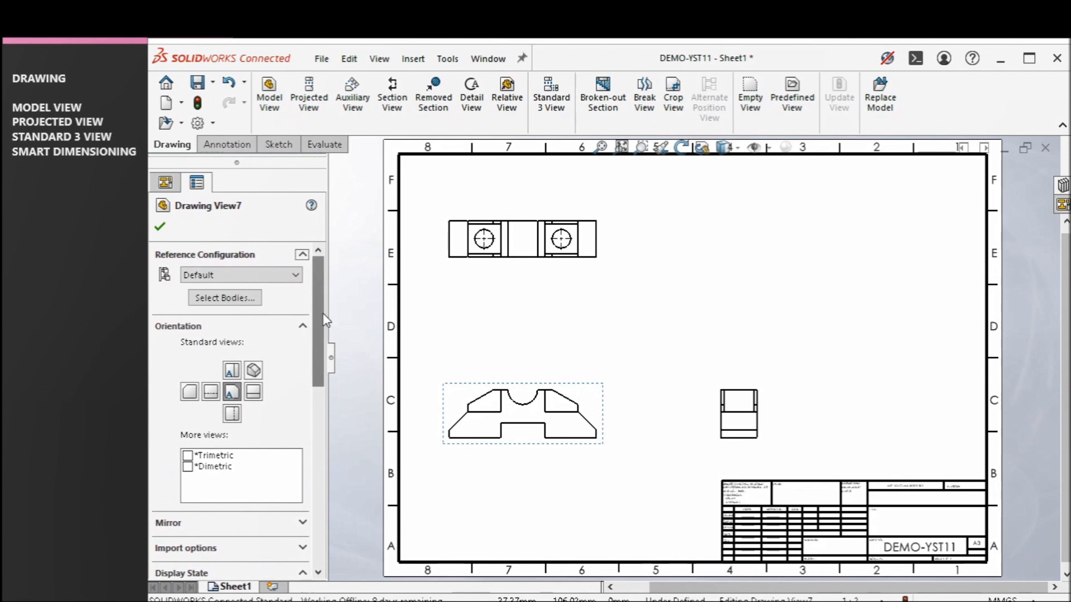
scroll(320, 450, "down", 5)
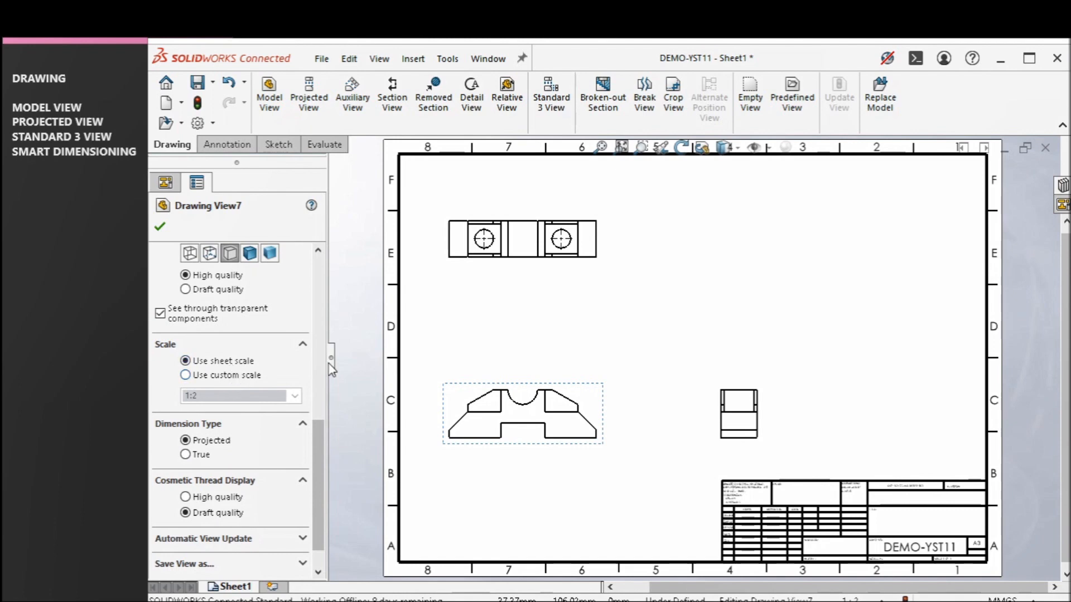
left_click(240, 376)
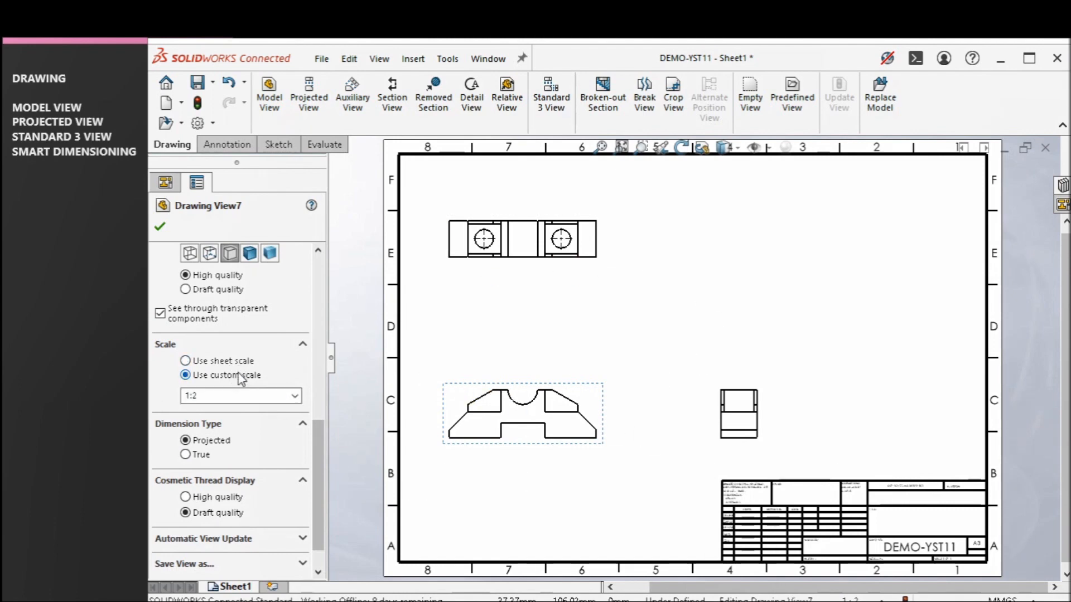
left_click(295, 396)
scroll(286, 422, "up", 1)
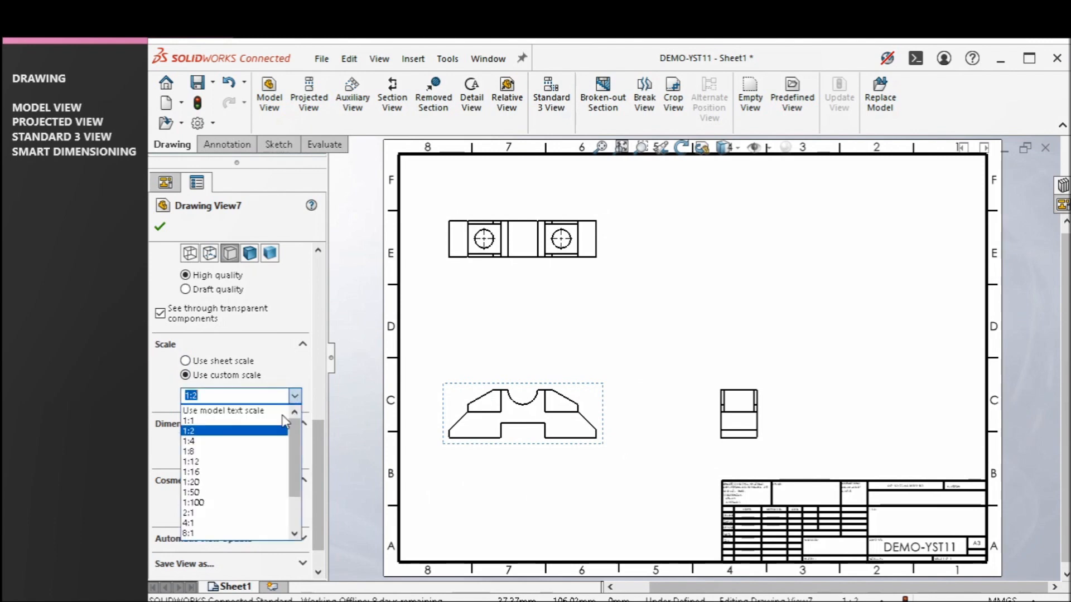
left_click(275, 422)
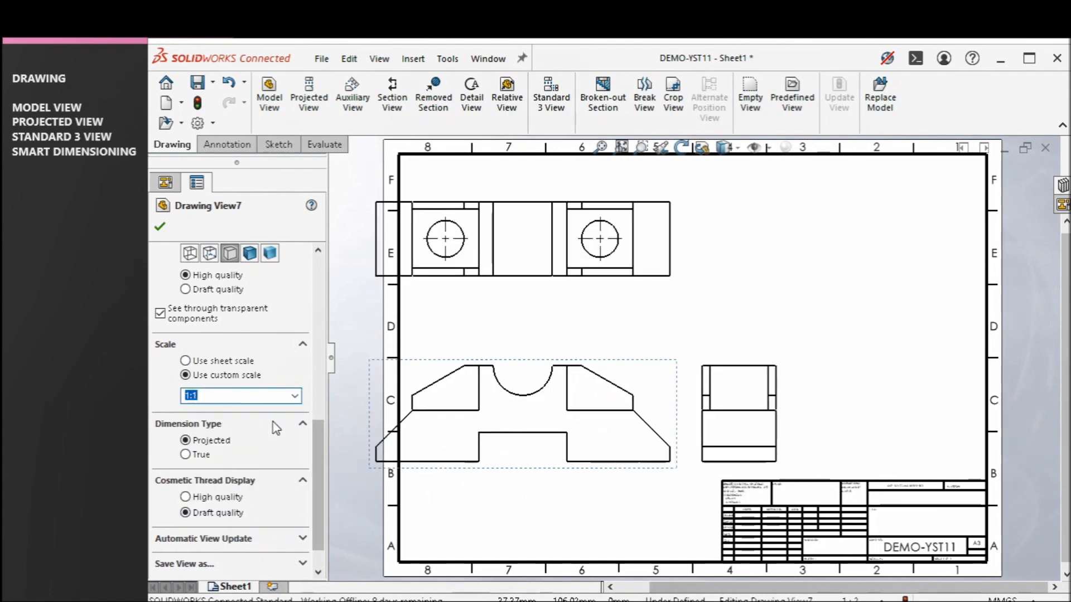
Try custom scales of 1:4 and 1:1.5 on the front view.
left_click(296, 396)
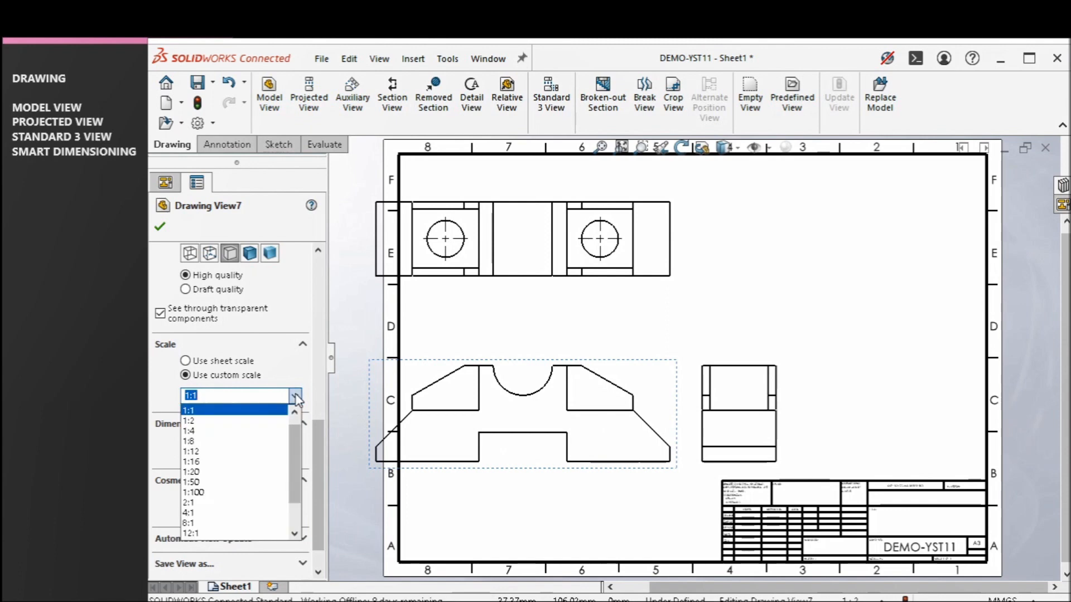
left_click(267, 432)
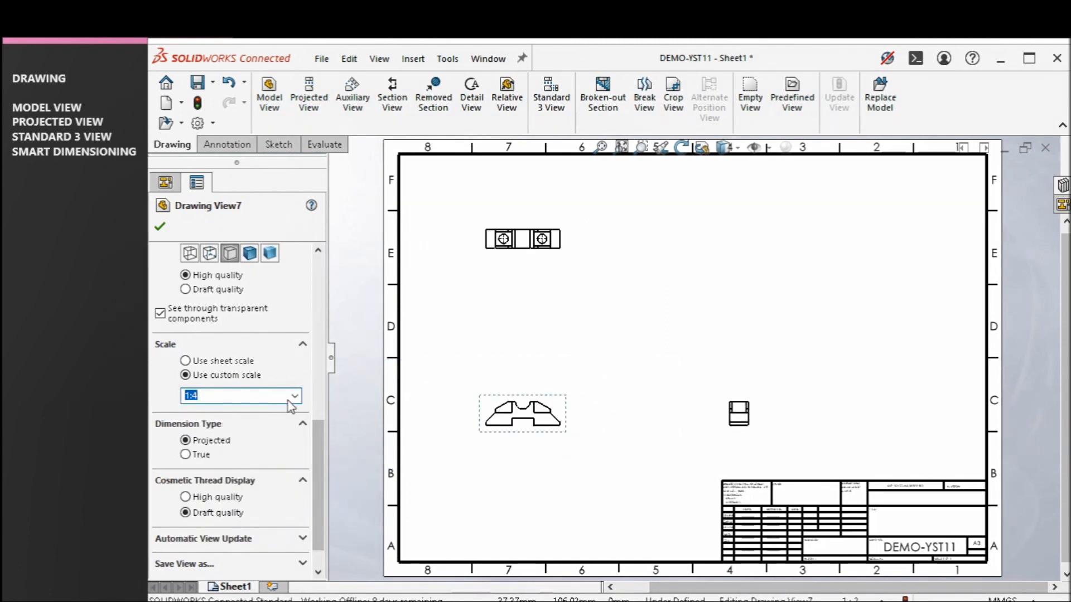
left_click(295, 397)
scroll(228, 505, "down", 1)
scroll(245, 509, "up", 2)
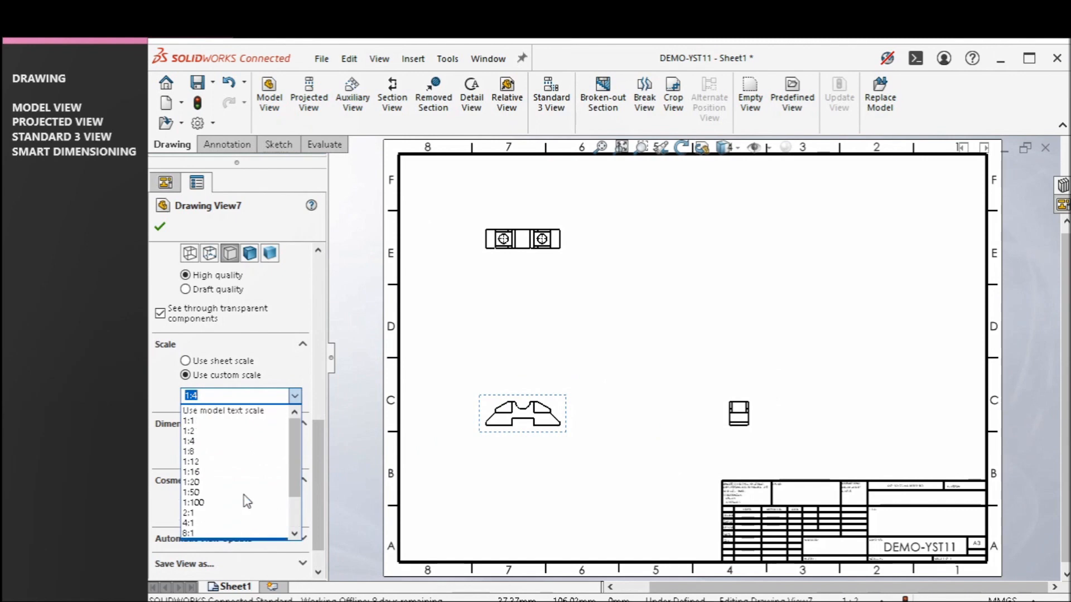
left_click(241, 396)
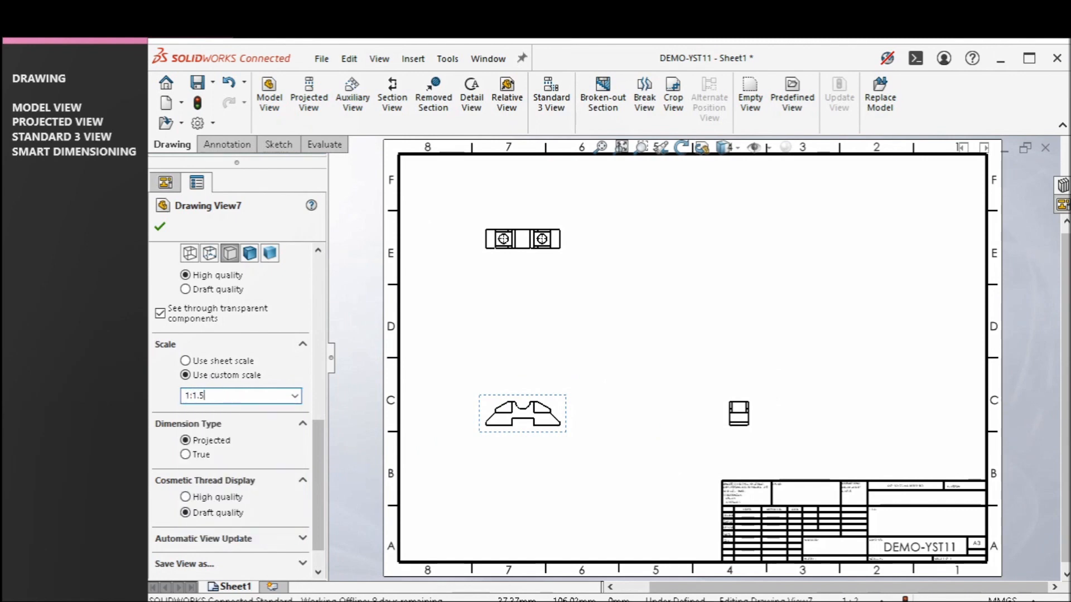
type("1:1.5")
key("Return")
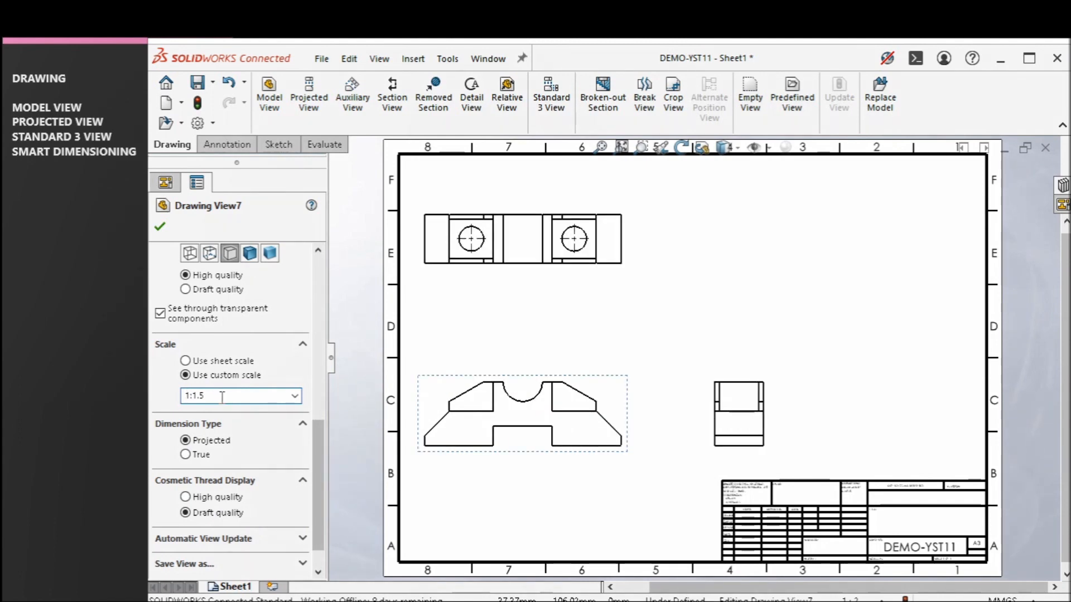
Return the front view's custom scale to 1:1 and accept the view properties.
left_click(295, 397)
left_click(270, 421)
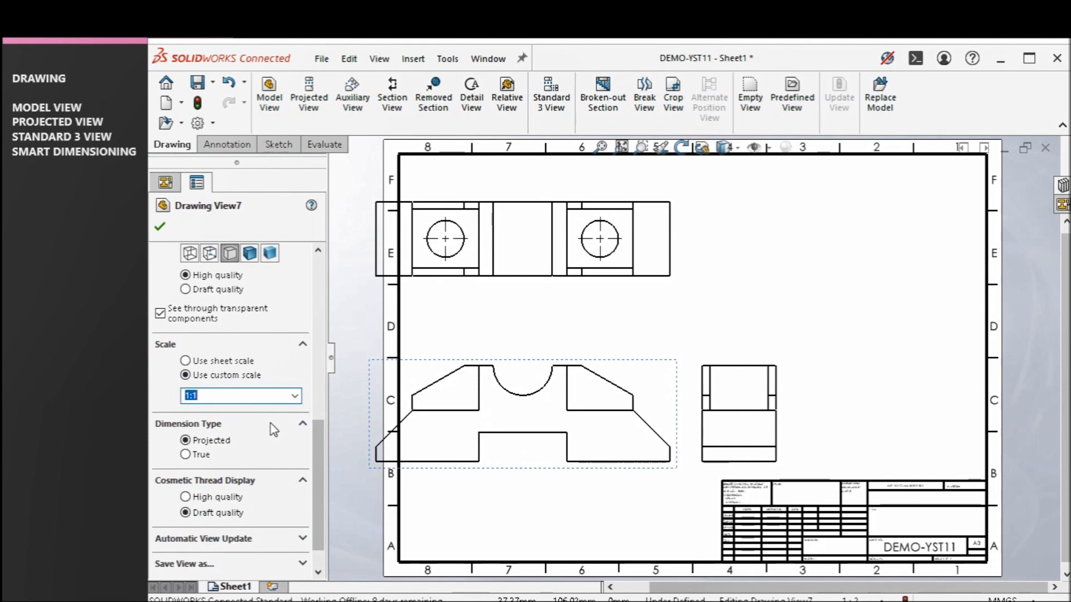
left_click(159, 226)
Move the side view further right, and shift the front view right and slightly up so the views fit inside the sheet border.
key("f")
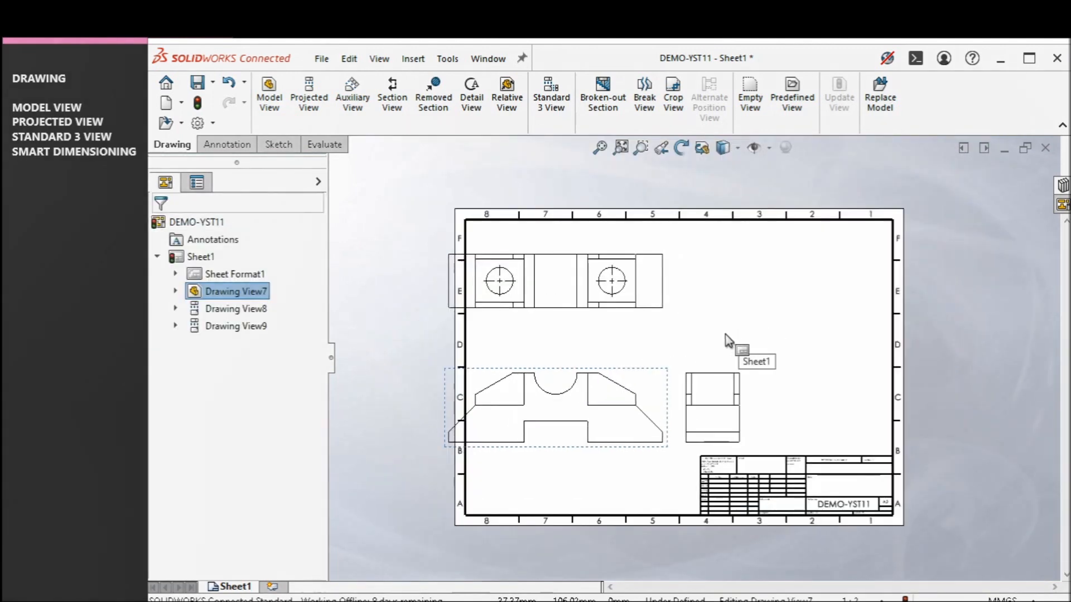
left_click_drag(755, 430, 825, 430)
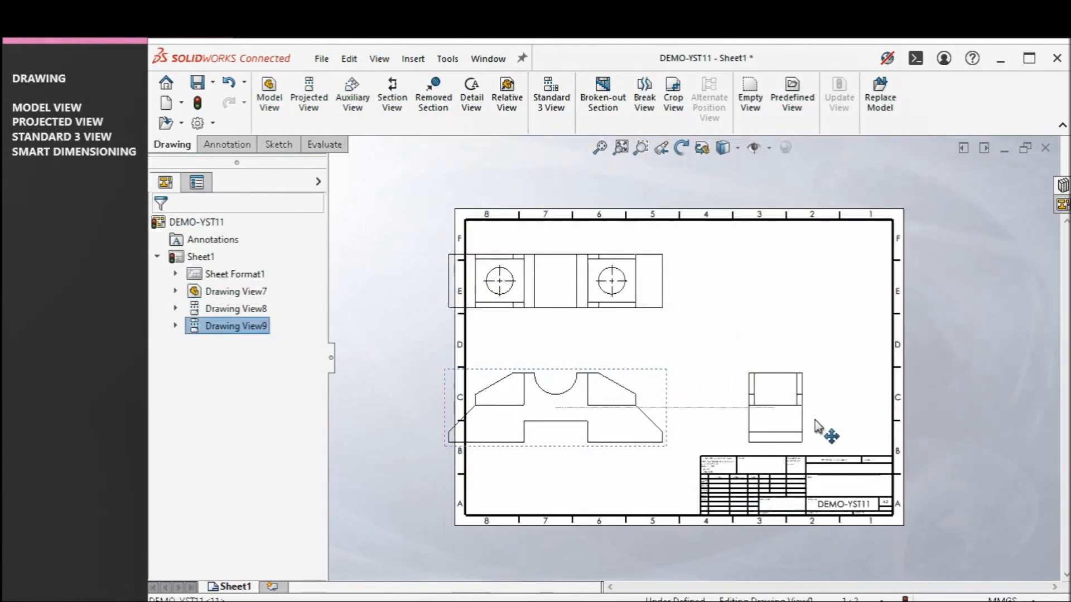
left_click(641, 484)
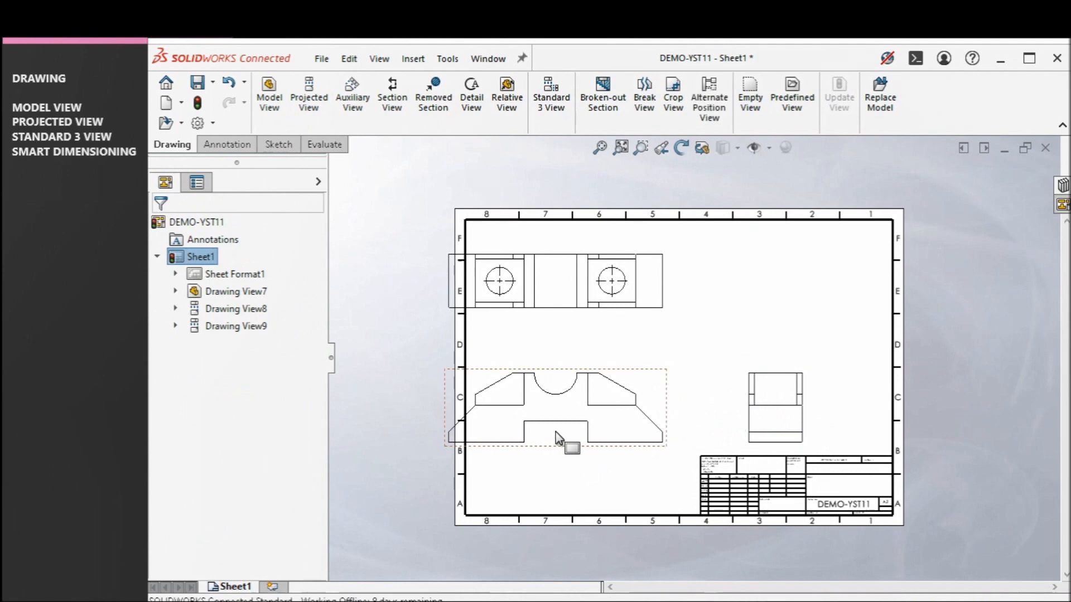
left_click(546, 446)
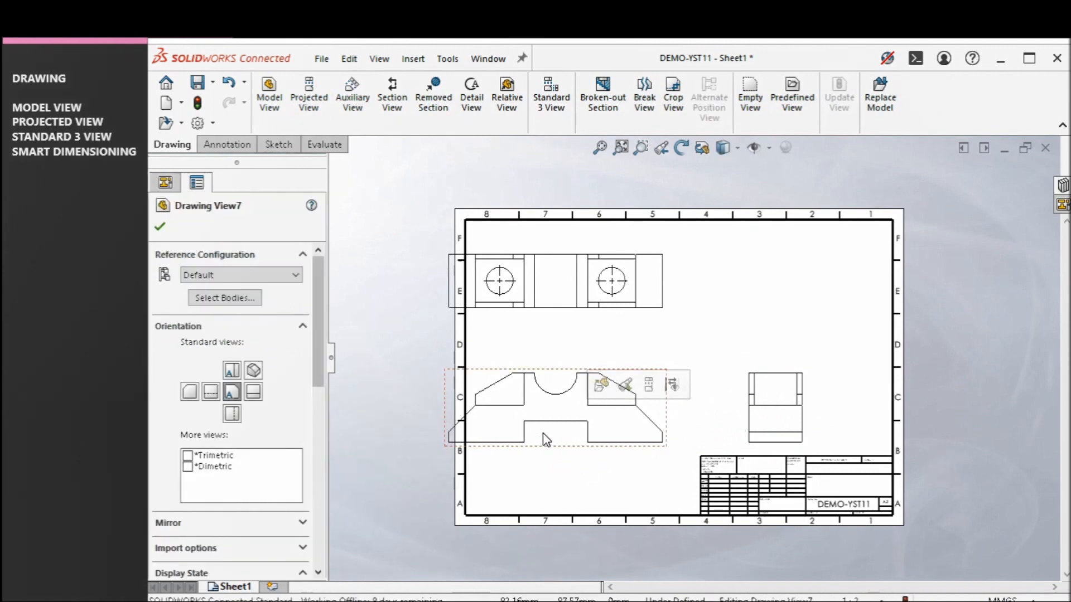
mouse_move(544, 432)
left_mouse_down()
mouse_move(575, 430)
mouse_move(563, 452)
mouse_move(598, 452)
mouse_move(593, 445)
left_mouse_up()
scroll(825, 382, "down", 1)
scroll(785, 384, "down", 1)
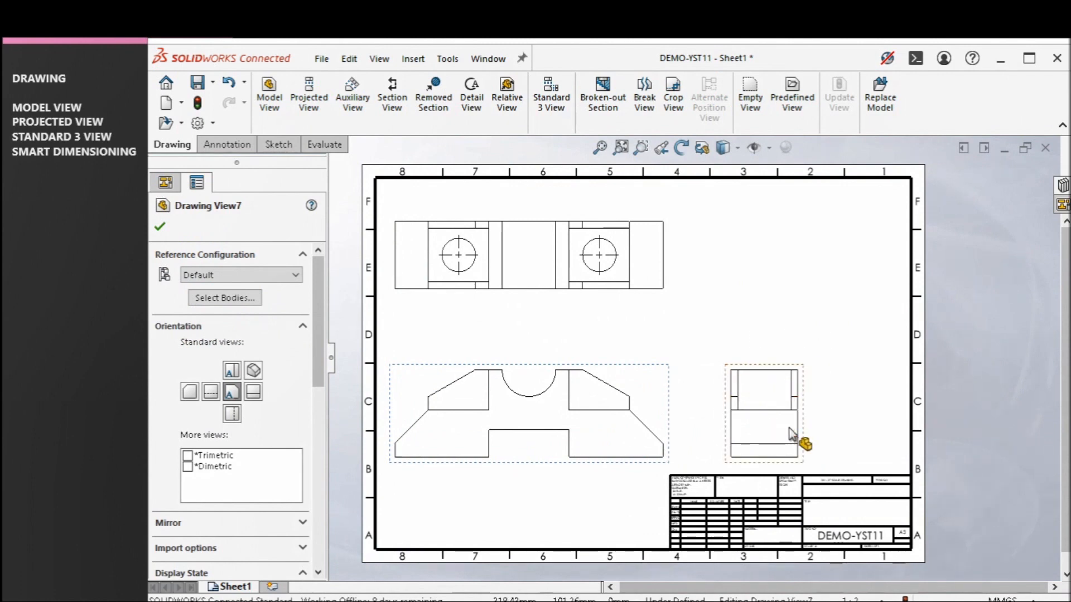
left_click(838, 438)
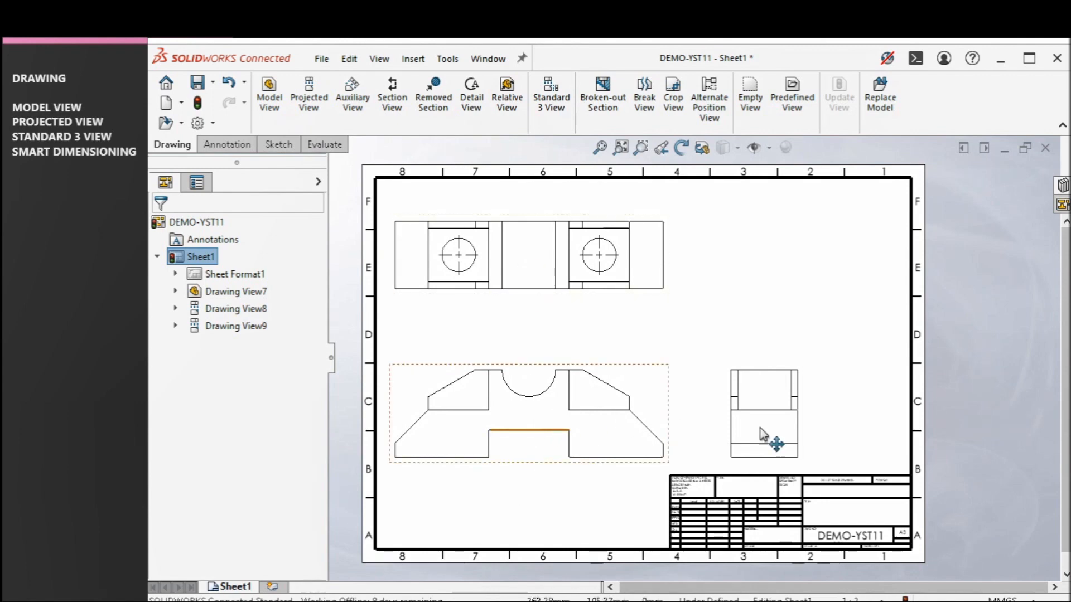
mouse_move(513, 458)
left_mouse_down()
mouse_move(521, 466)
mouse_move(521, 426)
mouse_move(519, 463)
mouse_move(535, 477)
mouse_move(530, 415)
mouse_move(528, 447)
mouse_move(526, 423)
mouse_move(528, 442)
mouse_move(504, 446)
mouse_move(535, 436)
mouse_move(509, 444)
mouse_move(526, 446)
mouse_move(498, 446)
mouse_move(557, 447)
mouse_move(519, 456)
mouse_move(552, 461)
mouse_move(531, 456)
left_mouse_up()
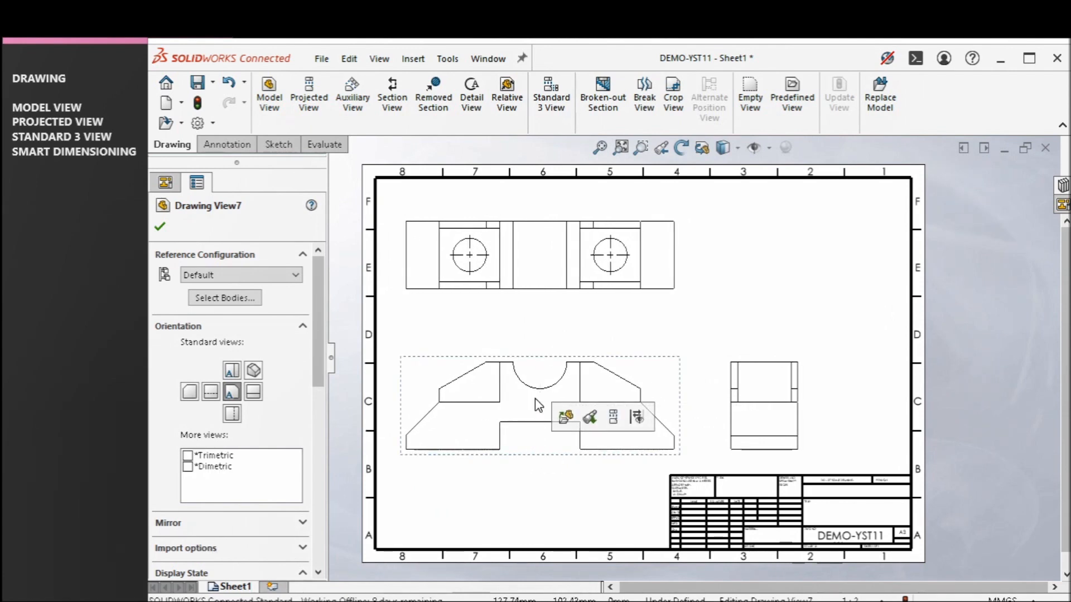
left_click(901, 409)
Project an isometric view diagonally above the front view and move it down inside the sheet border.
left_click(547, 447)
left_click(304, 114)
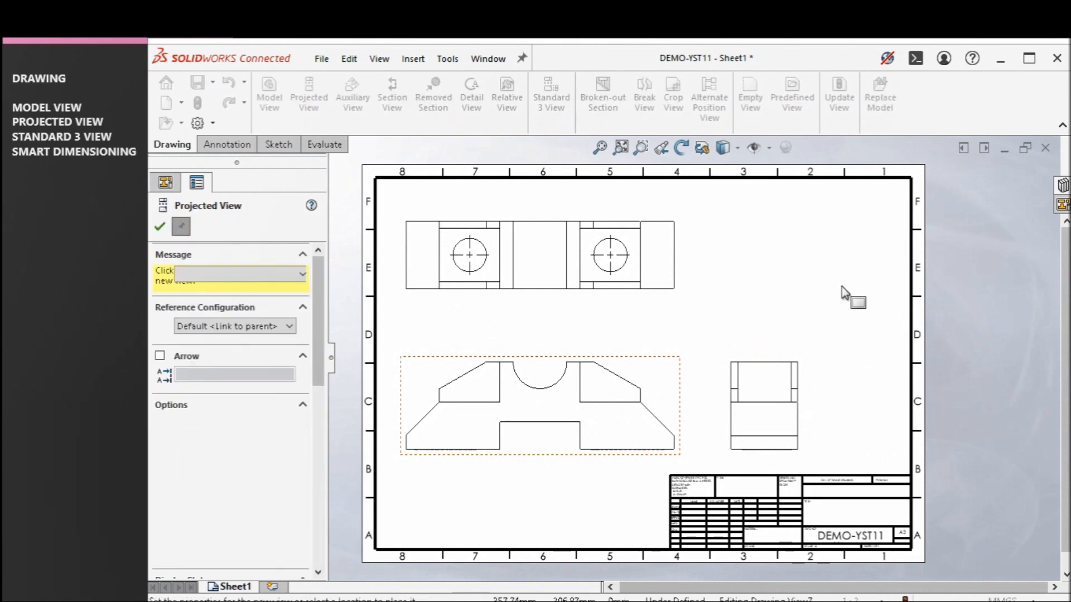
left_click(160, 227)
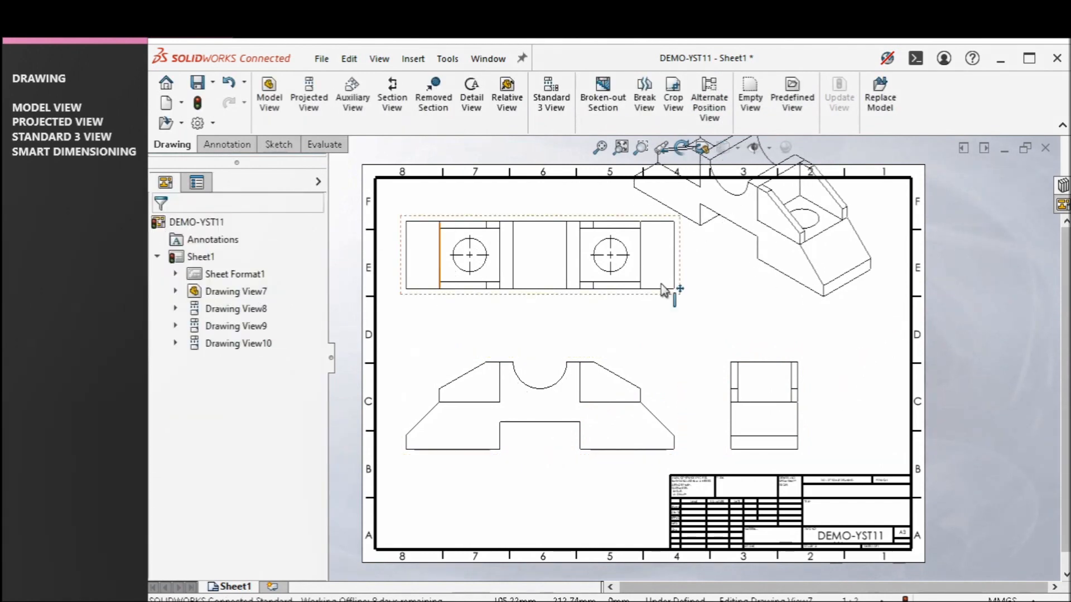
left_click(853, 324)
mouse_move(863, 318)
left_mouse_down()
mouse_move(897, 364)
mouse_move(884, 376)
left_mouse_up()
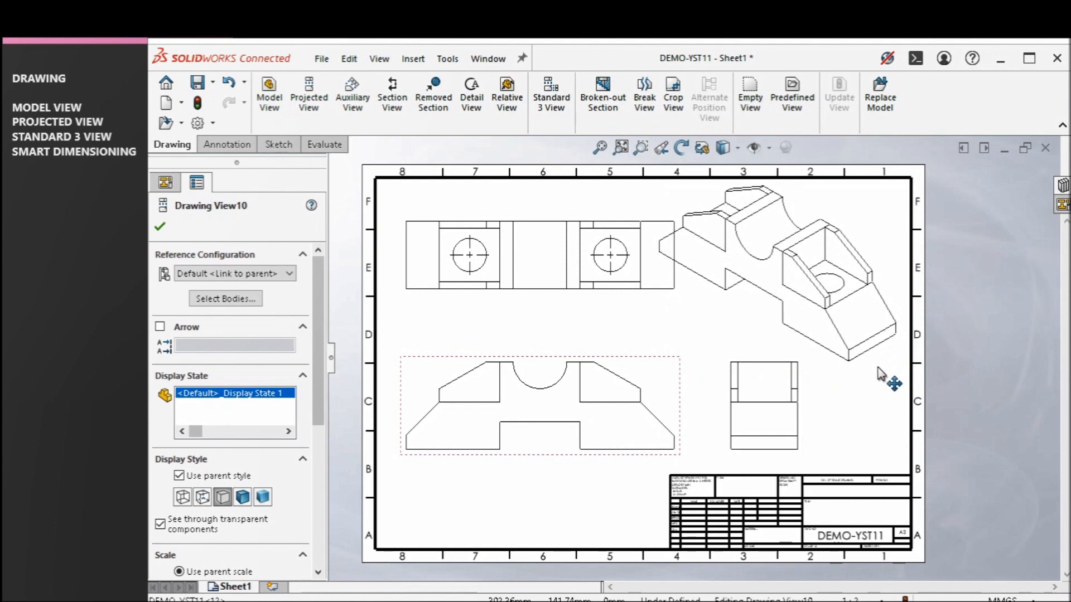
left_click(805, 380)
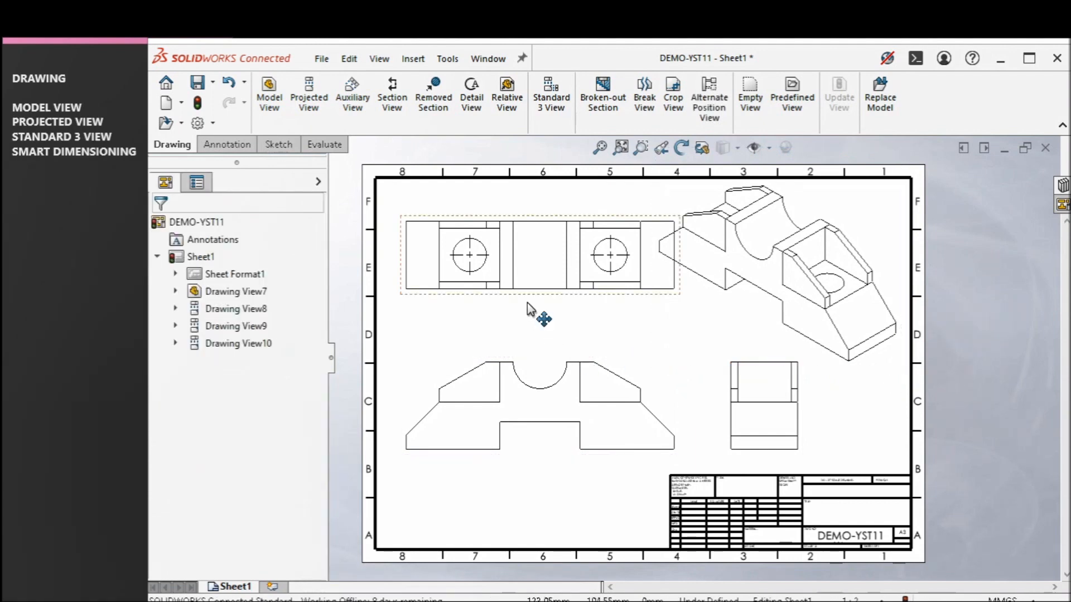
Shift the front view left and the isometric view slightly right to separate the isometric view from the top view.
left_click_drag(540, 358, 523, 358)
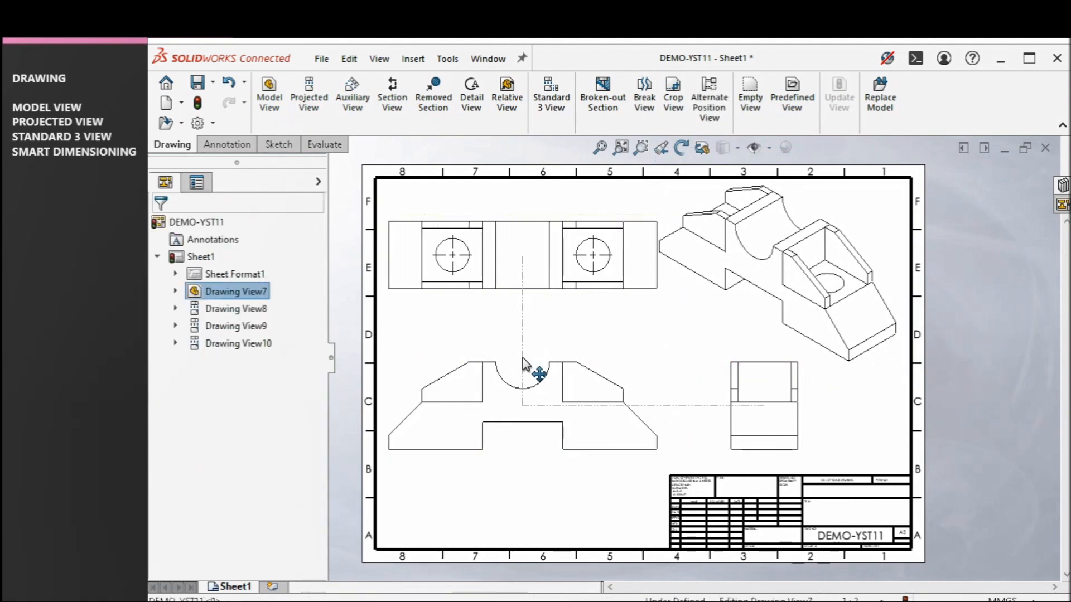
left_click(1022, 408)
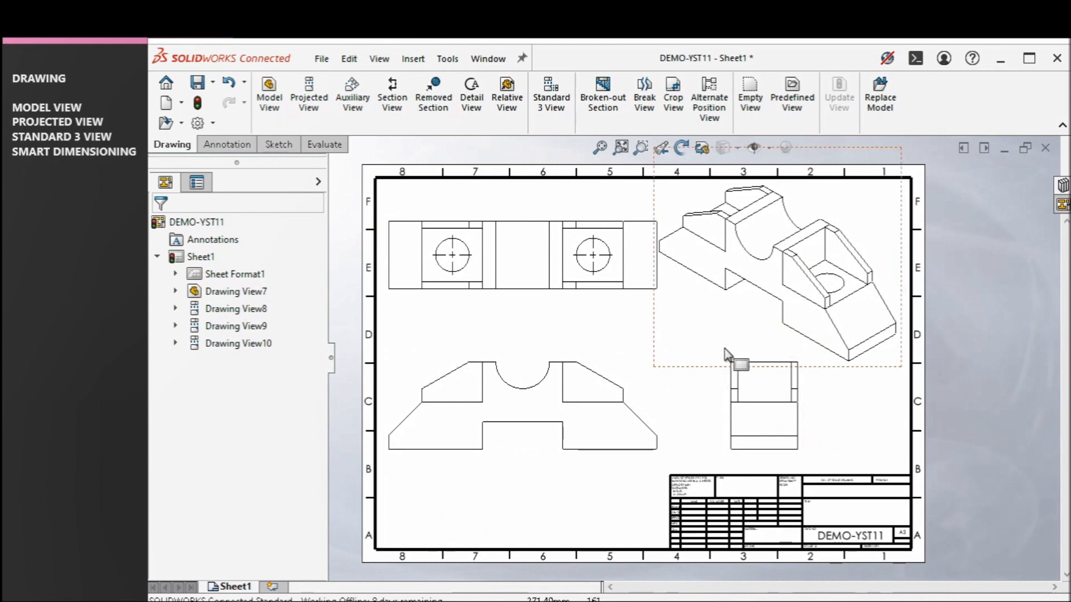
left_click_drag(710, 375, 665, 271)
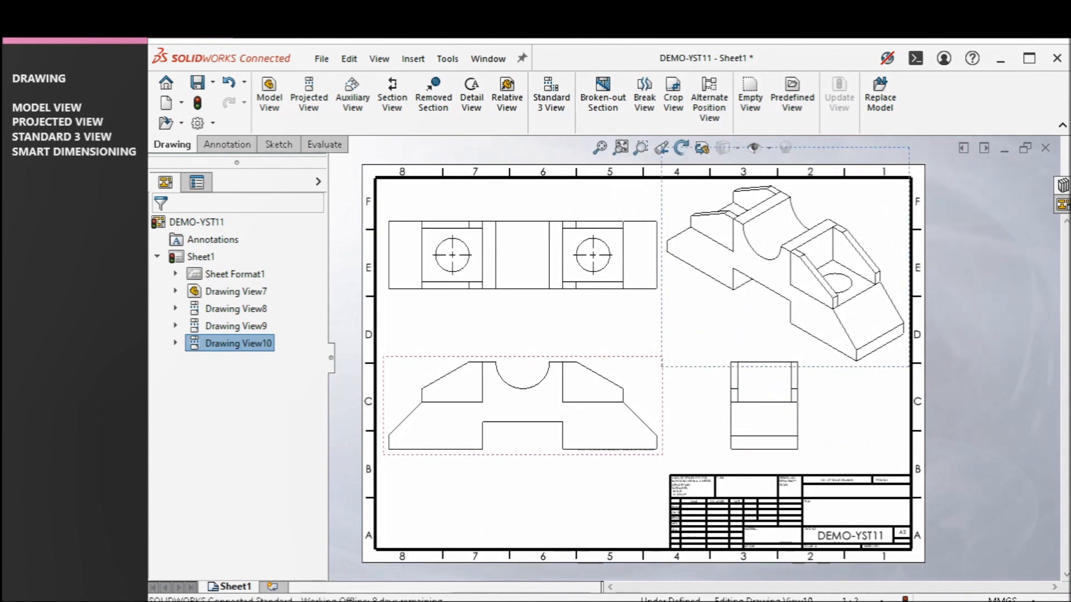
left_click(933, 449)
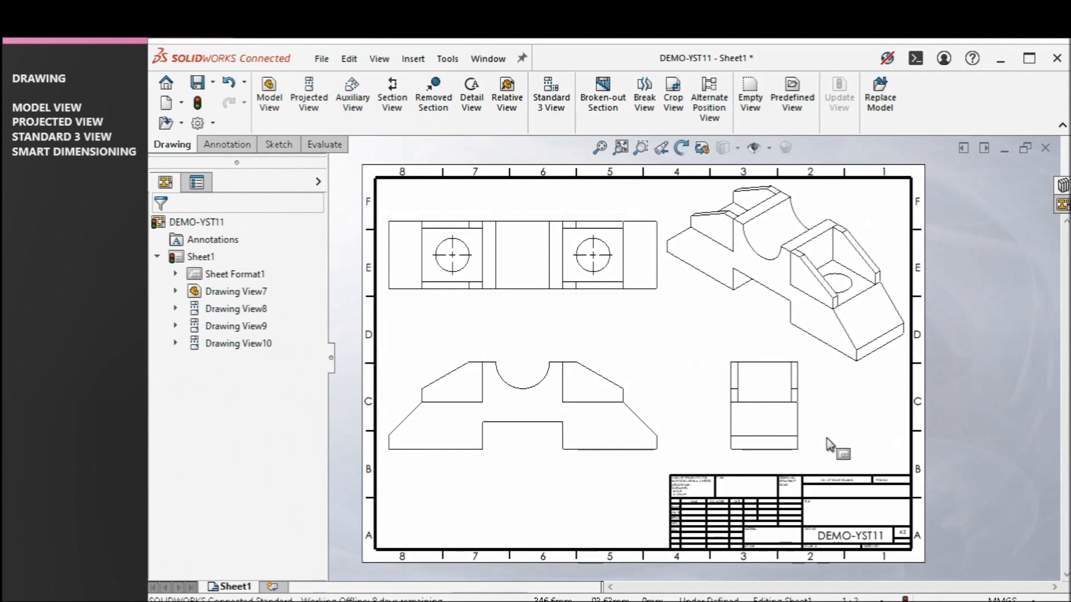
Nudge the side view slightly right and break its alignment with the front view.
mouse_move(803, 421)
left_mouse_down()
mouse_move(832, 421)
mouse_move(818, 430)
mouse_move(807, 417)
left_mouse_up()
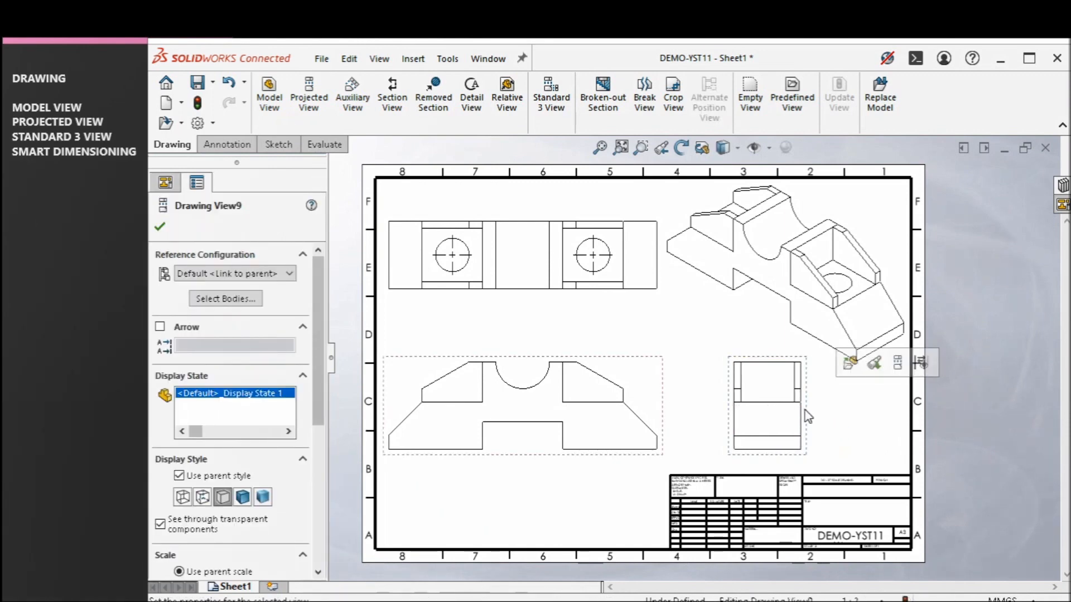
right_click(811, 420)
mouse_move(884, 250)
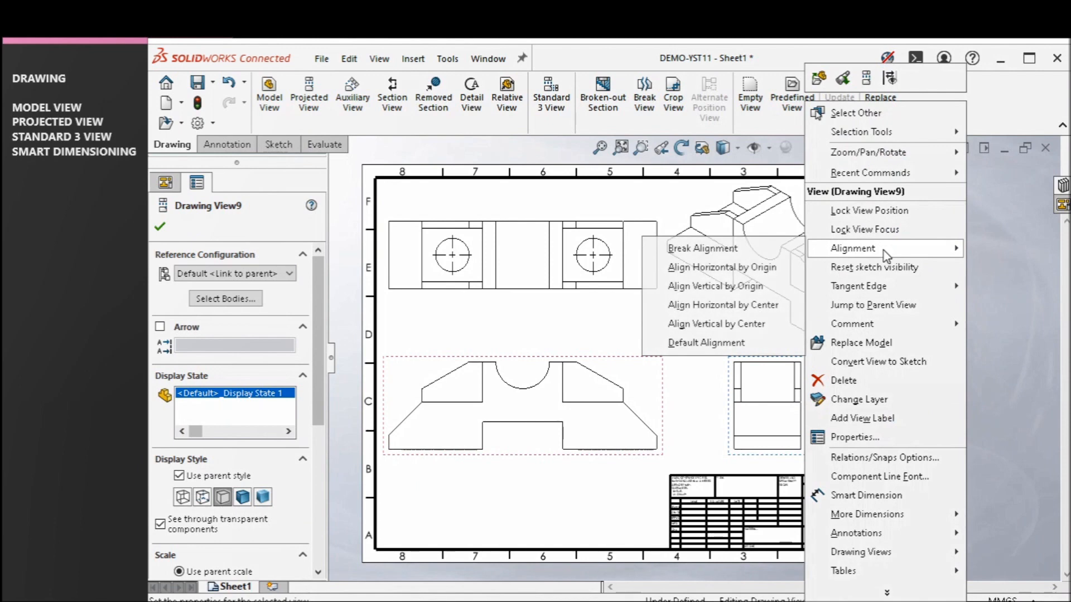
left_click(760, 256)
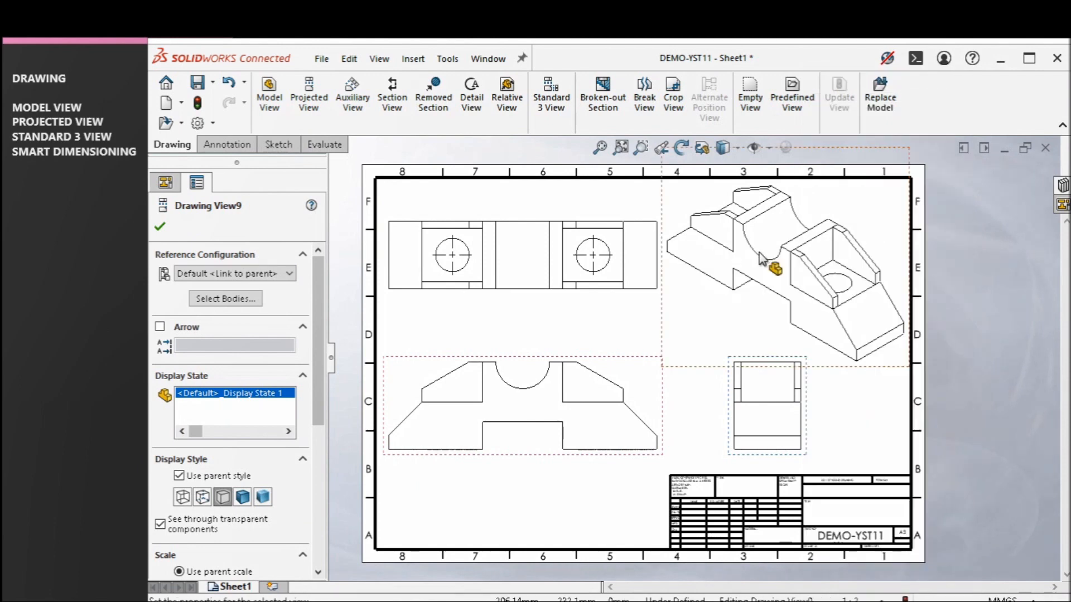
left_click(930, 418)
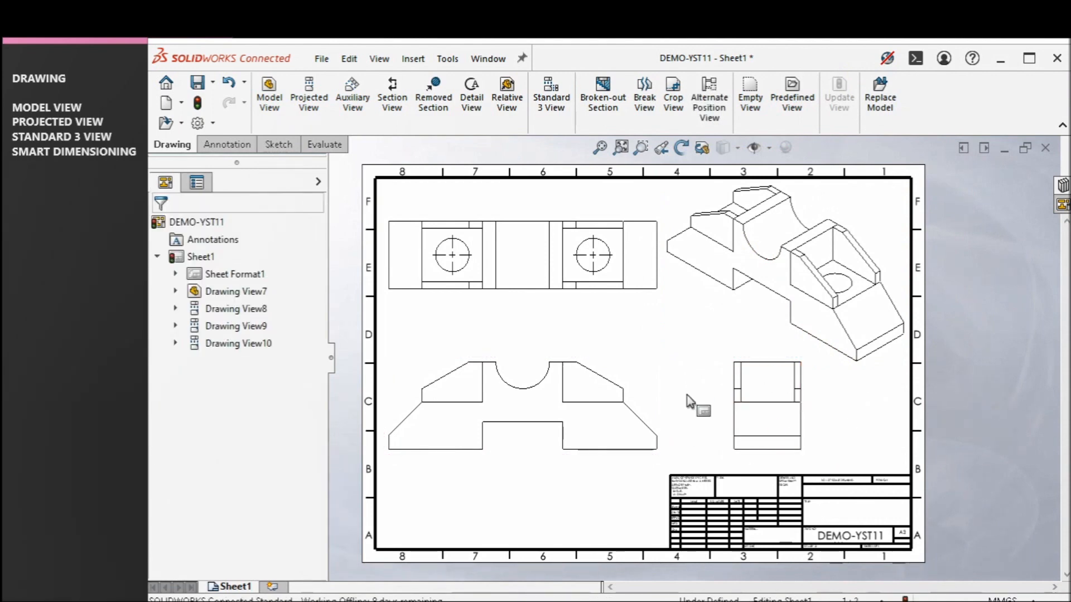
Move the unaligned side view freely on the sheet, leaving it higher than the front view.
mouse_move(813, 430)
left_mouse_down()
mouse_move(937, 518)
mouse_move(736, 330)
mouse_move(692, 565)
mouse_move(861, 441)
mouse_move(747, 361)
mouse_move(811, 462)
mouse_move(838, 457)
mouse_move(736, 430)
mouse_move(762, 399)
mouse_move(771, 422)
mouse_move(818, 451)
mouse_move(803, 444)
mouse_move(825, 524)
mouse_move(804, 439)
left_mouse_up()
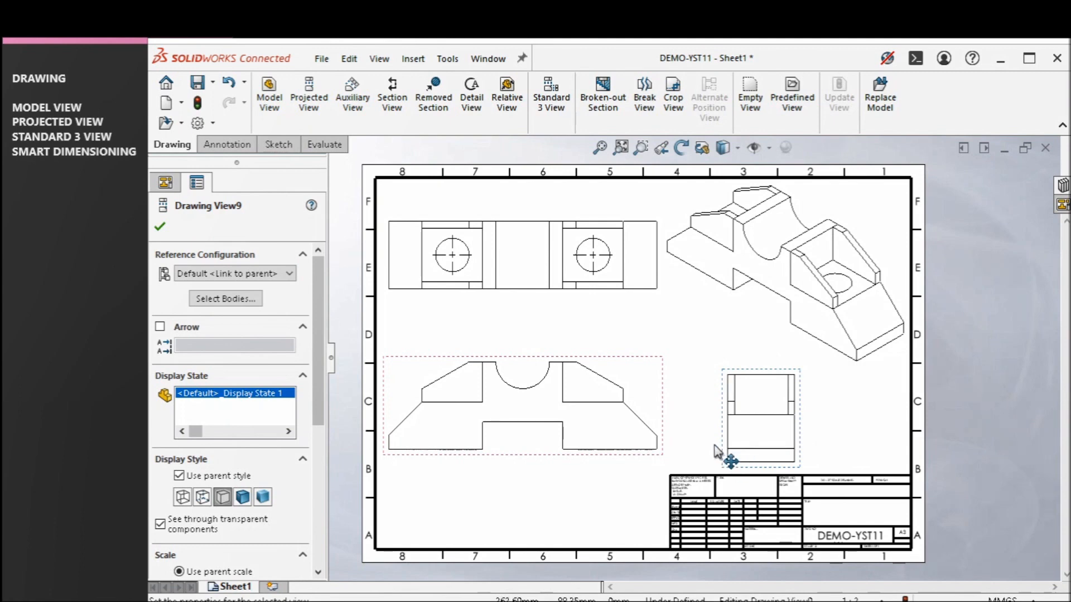
left_click_drag(721, 416, 707, 408)
scroll(597, 437, "down", 3)
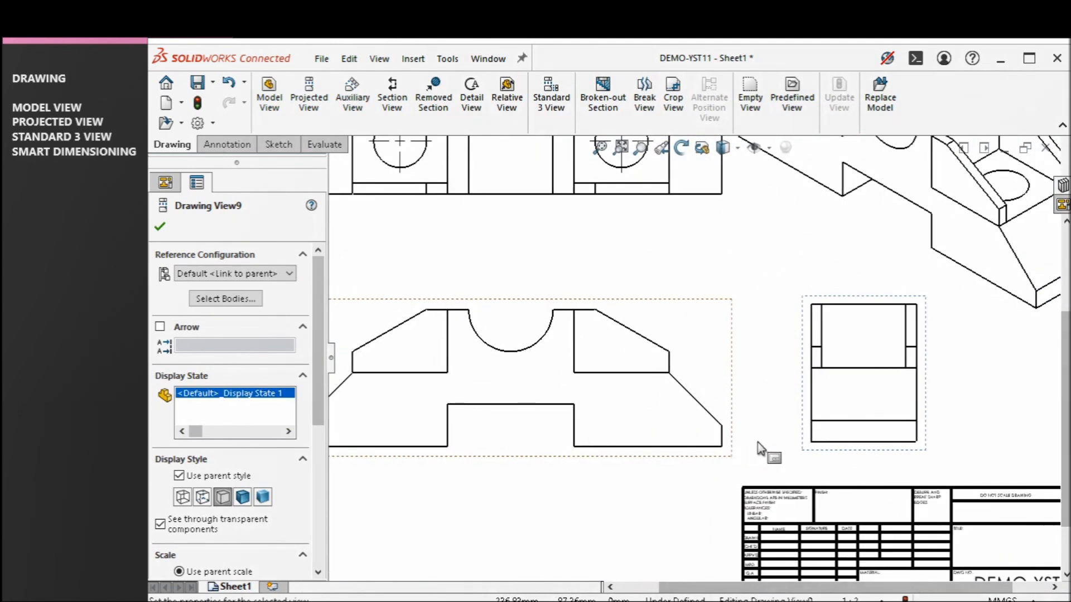
scroll(764, 449, "down", 2)
left_click_drag(823, 443, 824, 433)
scroll(827, 440, "up", 4)
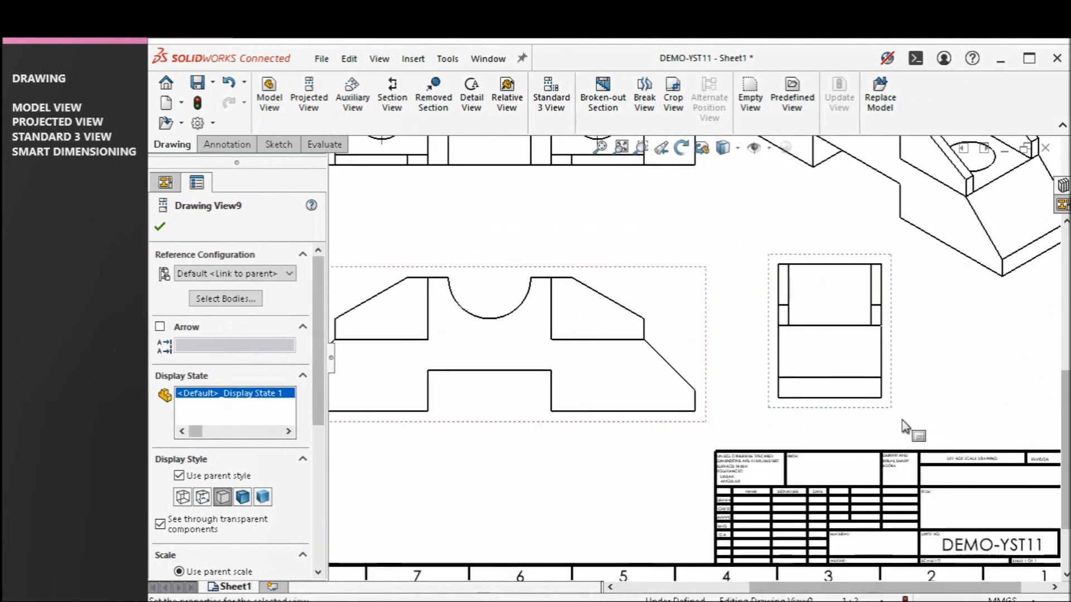
scroll(627, 285, "down", 1)
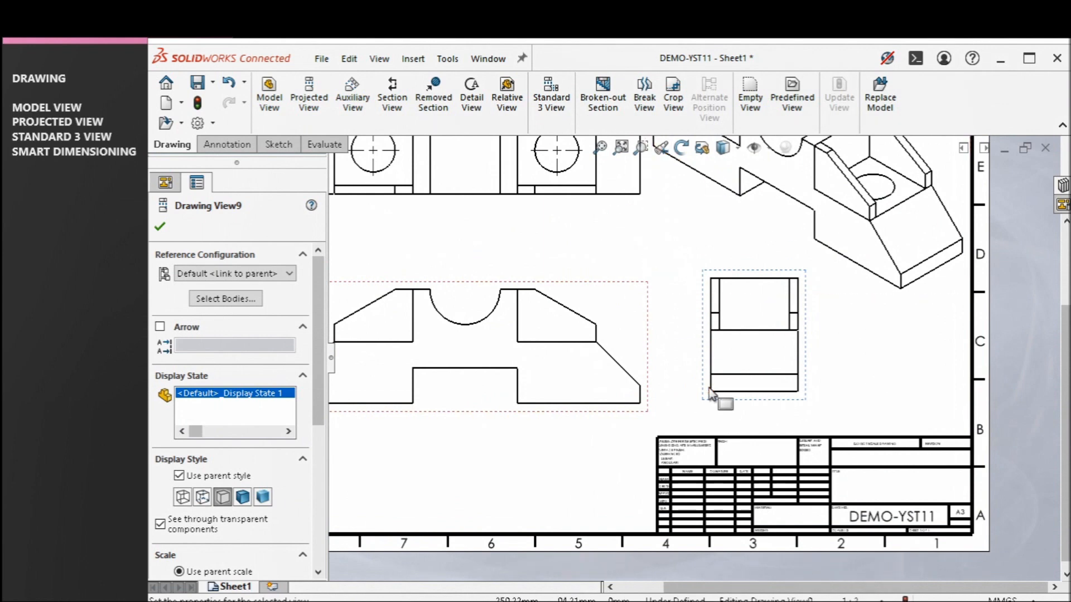
scroll(691, 375, "down", 1)
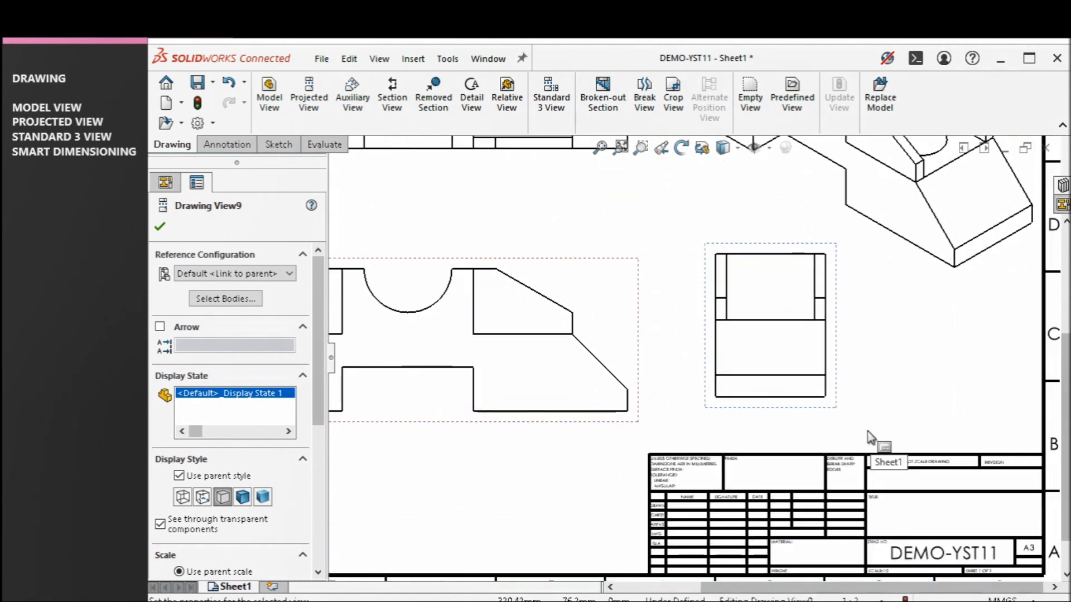
mouse_move(832, 346)
left_mouse_down()
mouse_move(839, 321)
mouse_move(826, 308)
left_mouse_up()
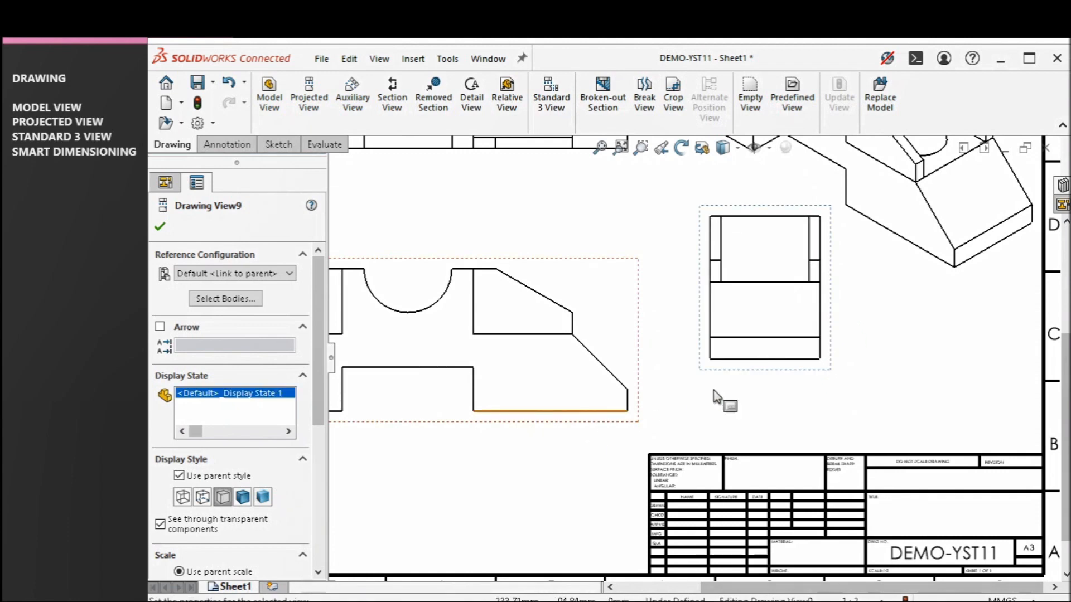
left_click(825, 389)
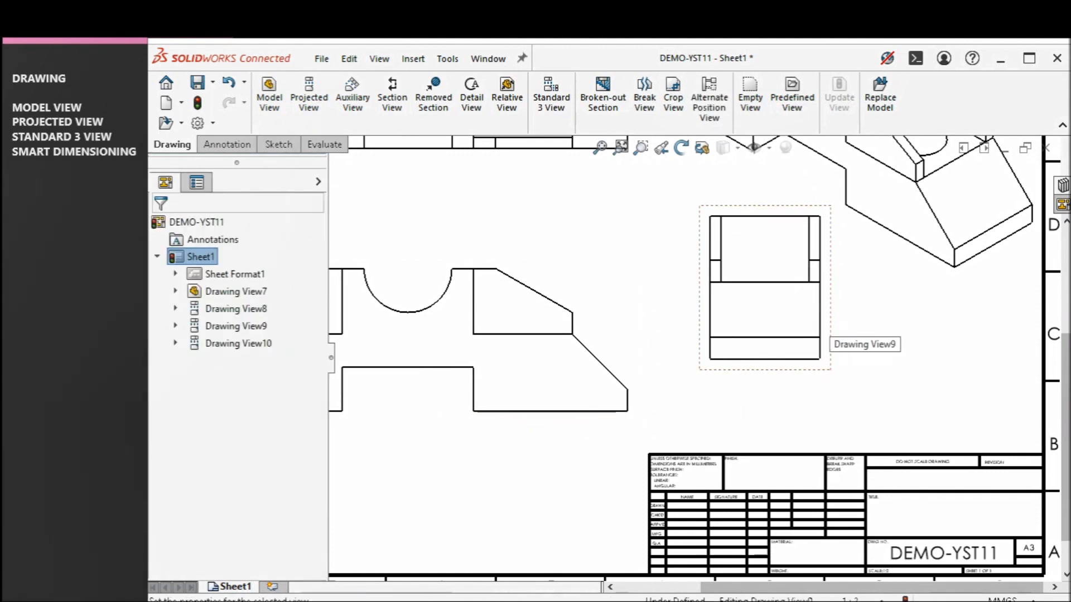
Realign the side view with the front view using Align Horizontal by Origin.
left_click(829, 306)
right_click(828, 303)
mouse_move(859, 250)
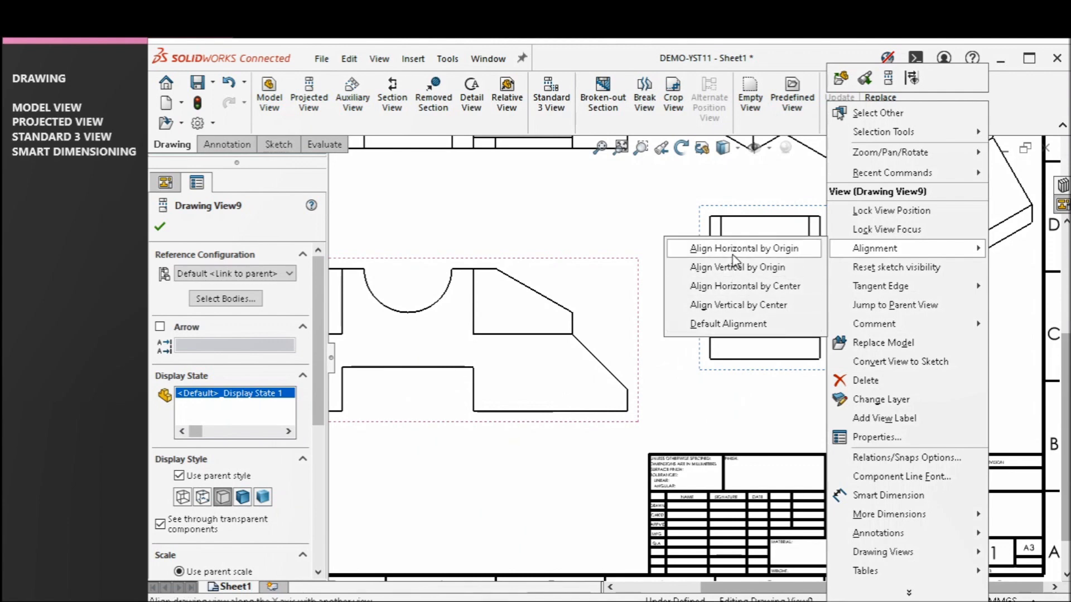
left_click(734, 258)
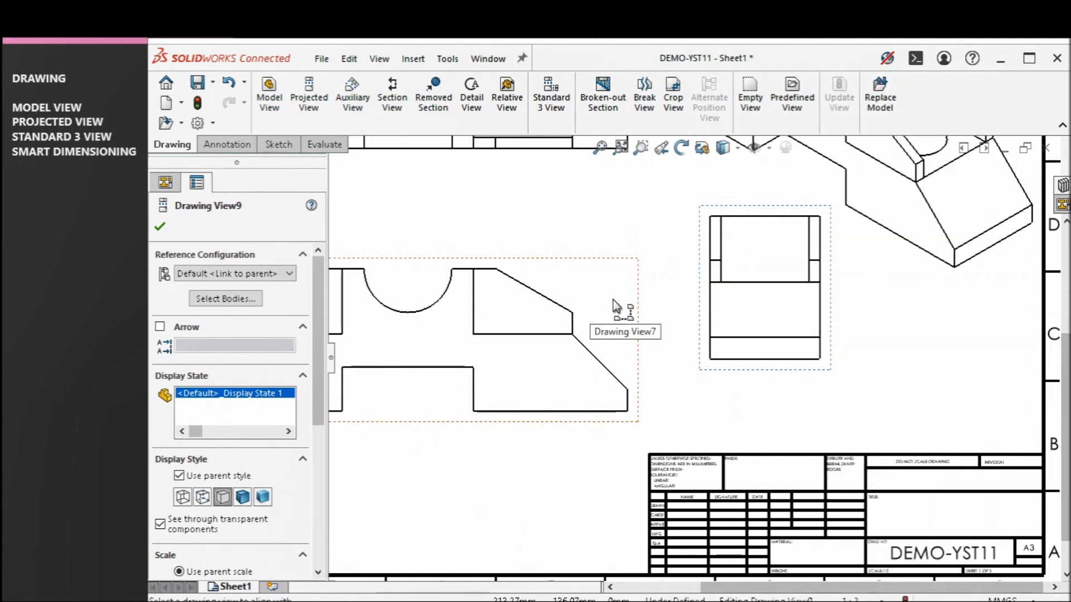
left_click(585, 285)
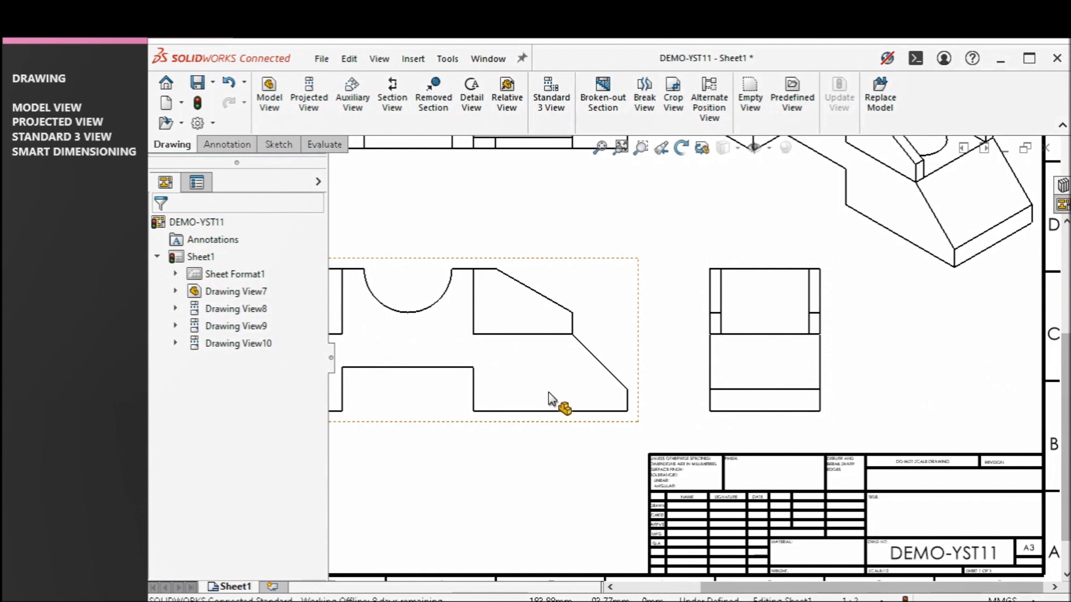
scroll(527, 322, "up", 5)
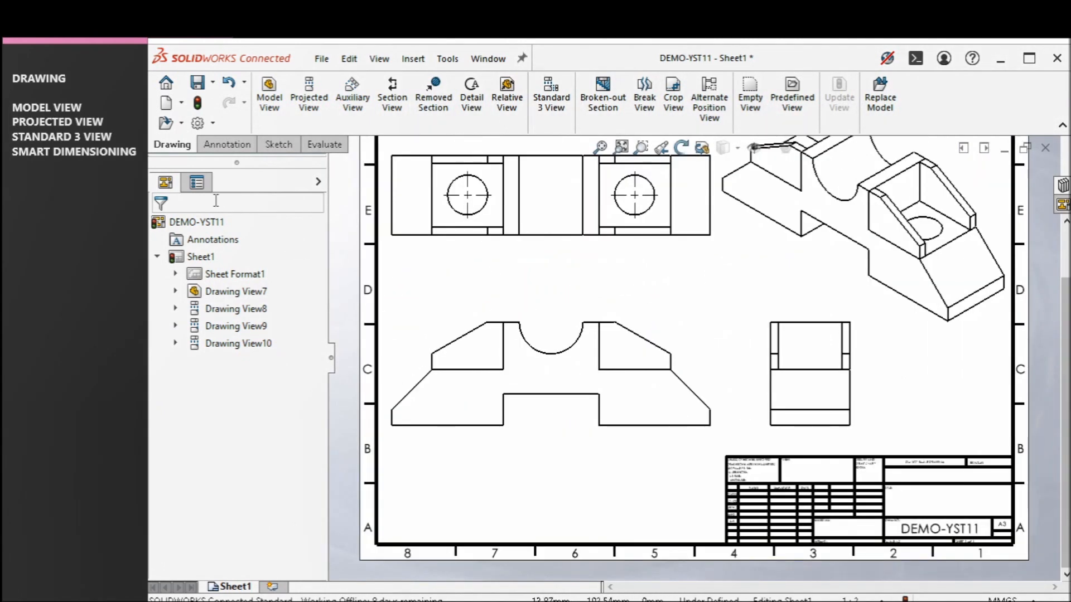
scroll(710, 306, "up", 2)
scroll(702, 294, "down", 1)
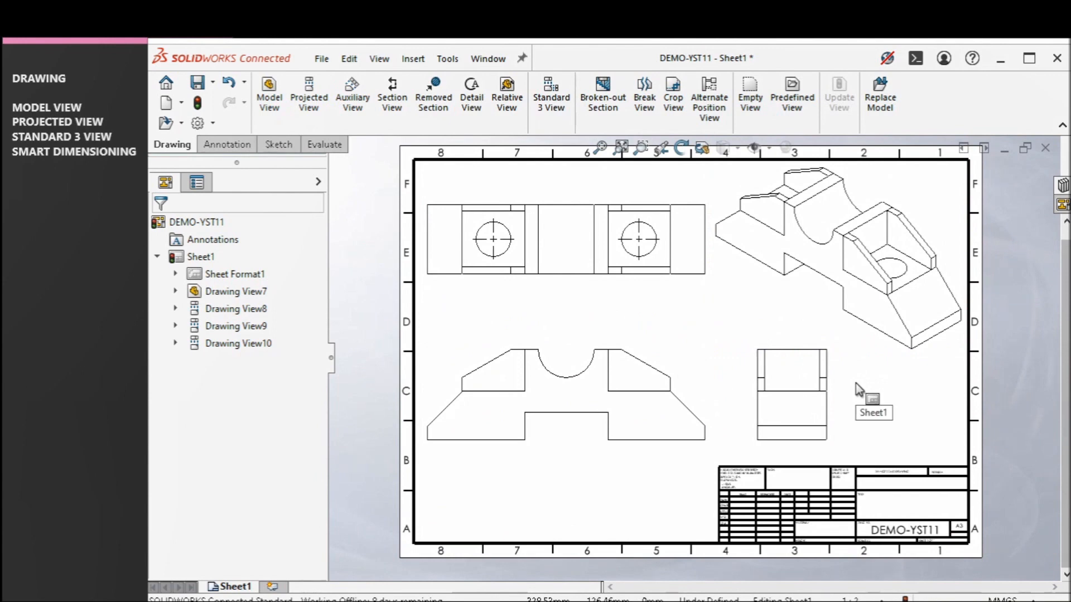
Try other display styles, including Shaded With Edges, on the front view and return it to Hidden Lines Removed.
left_click(921, 382)
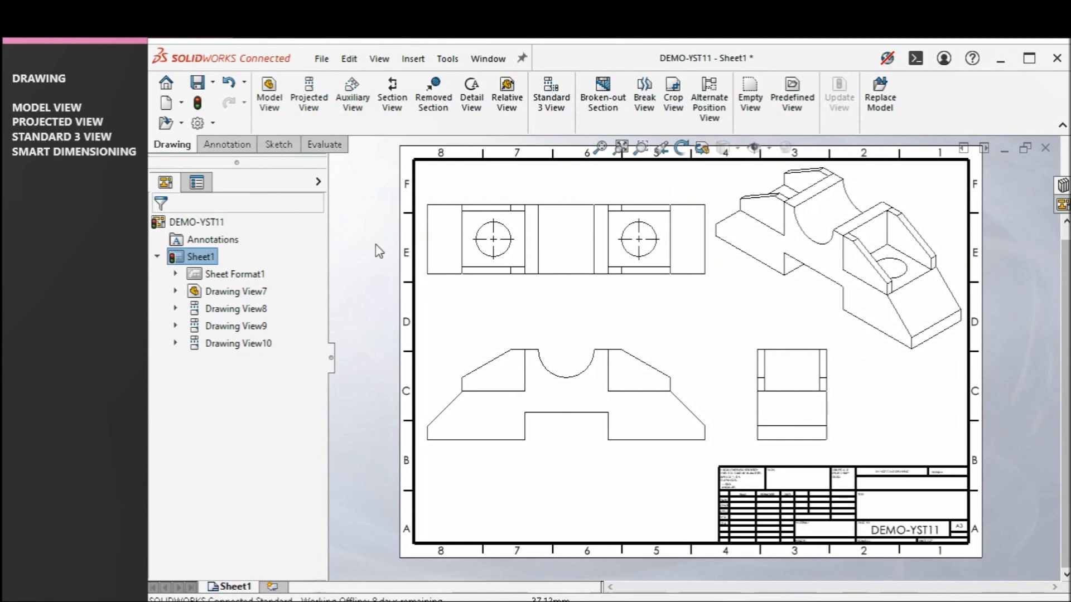
left_click(555, 439)
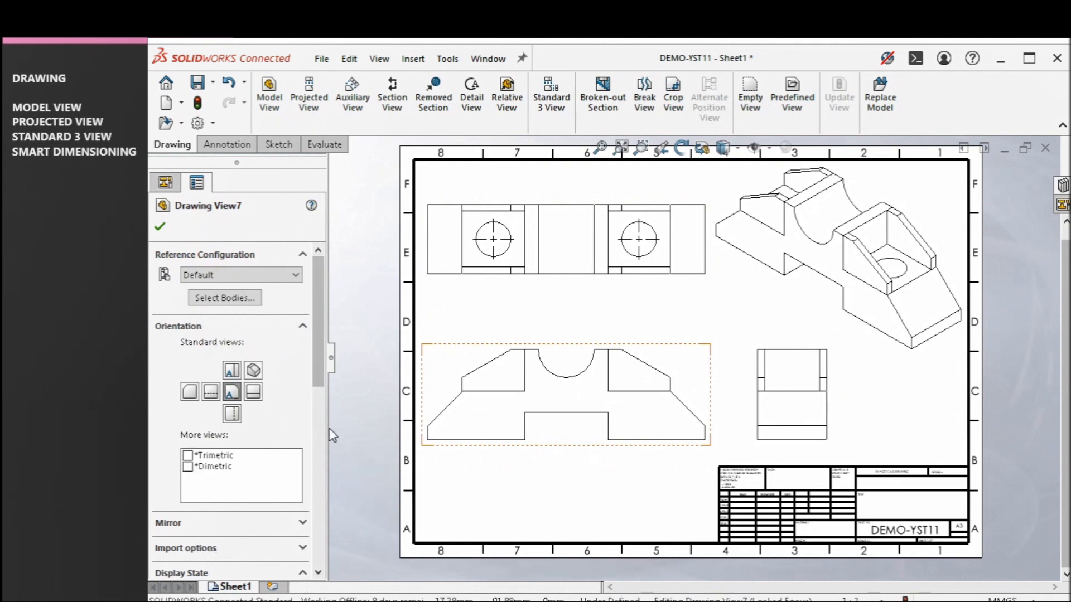
left_click_drag(321, 372, 313, 495)
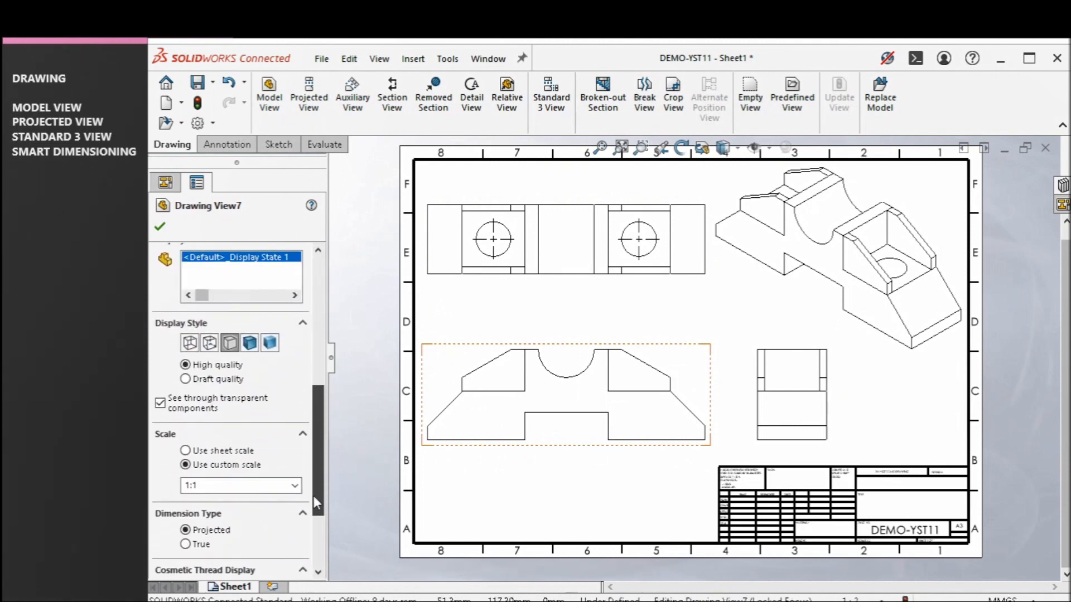
left_click(194, 343)
left_click(212, 343)
left_click(231, 343)
left_click(245, 341)
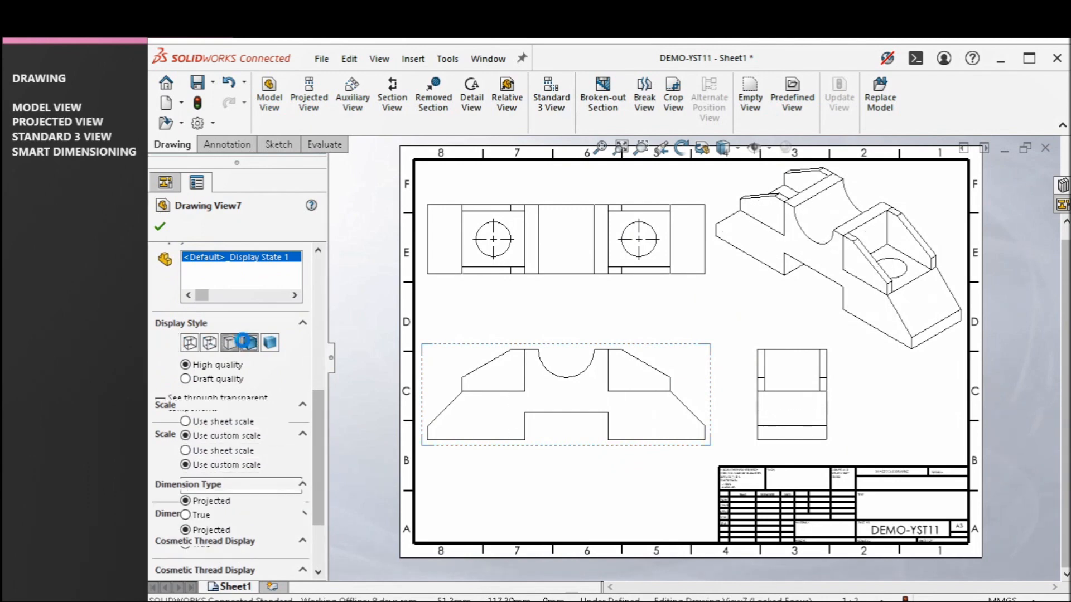
left_click(269, 343)
left_click(249, 344)
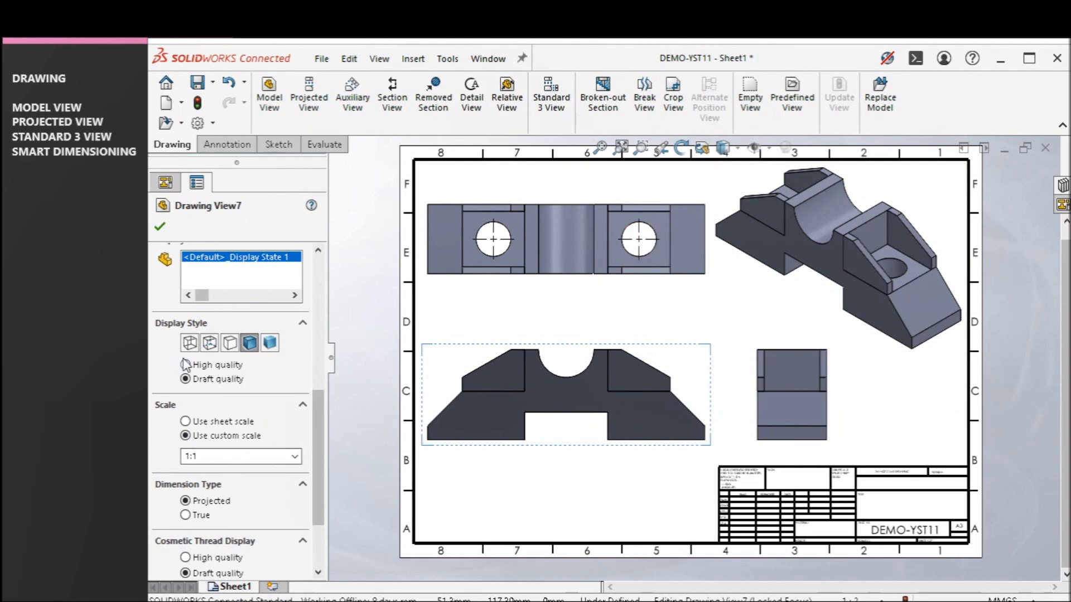
left_click(230, 343)
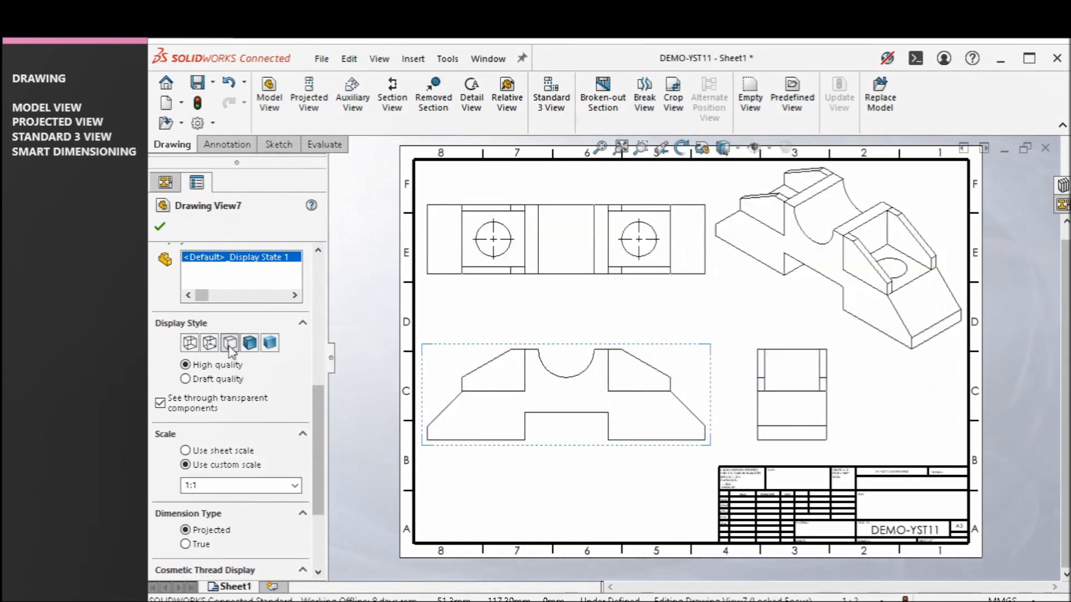
left_click(159, 225)
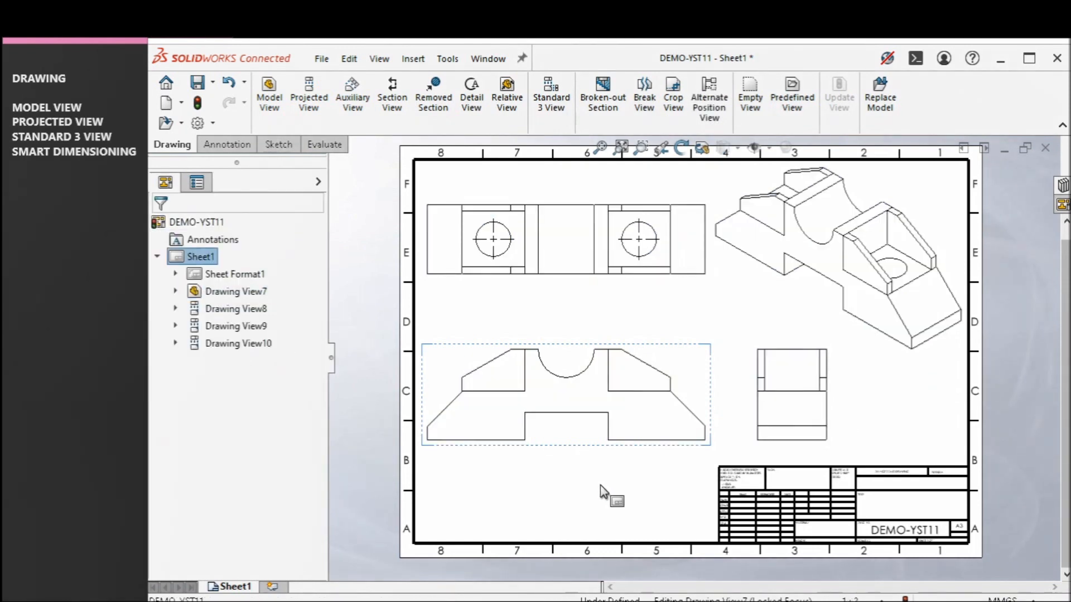
Set the isometric view's display style to Shaded With Edges.
left_click(825, 318)
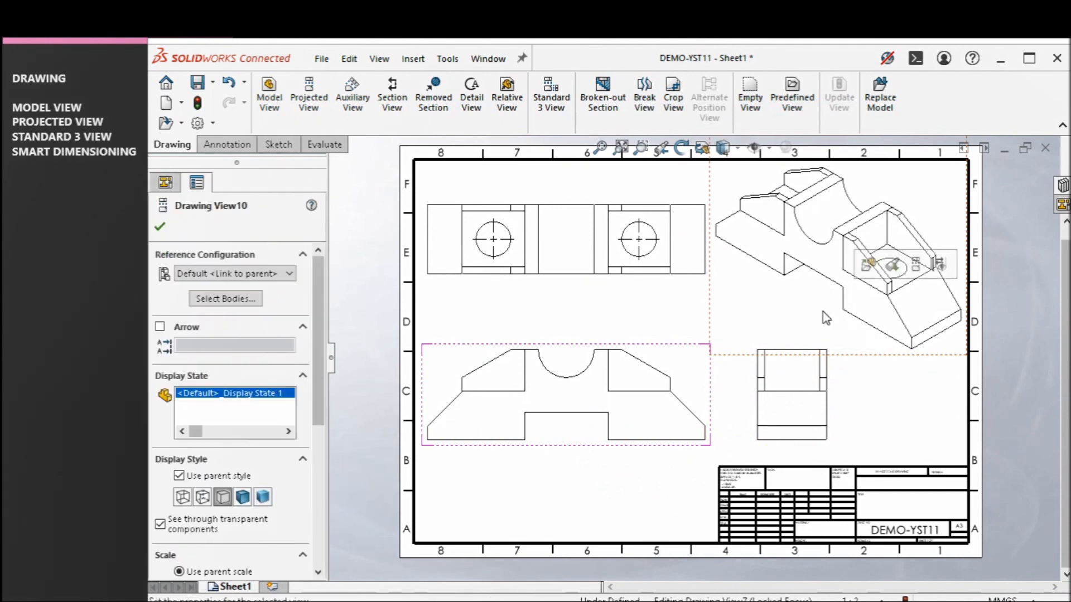
left_click(243, 496)
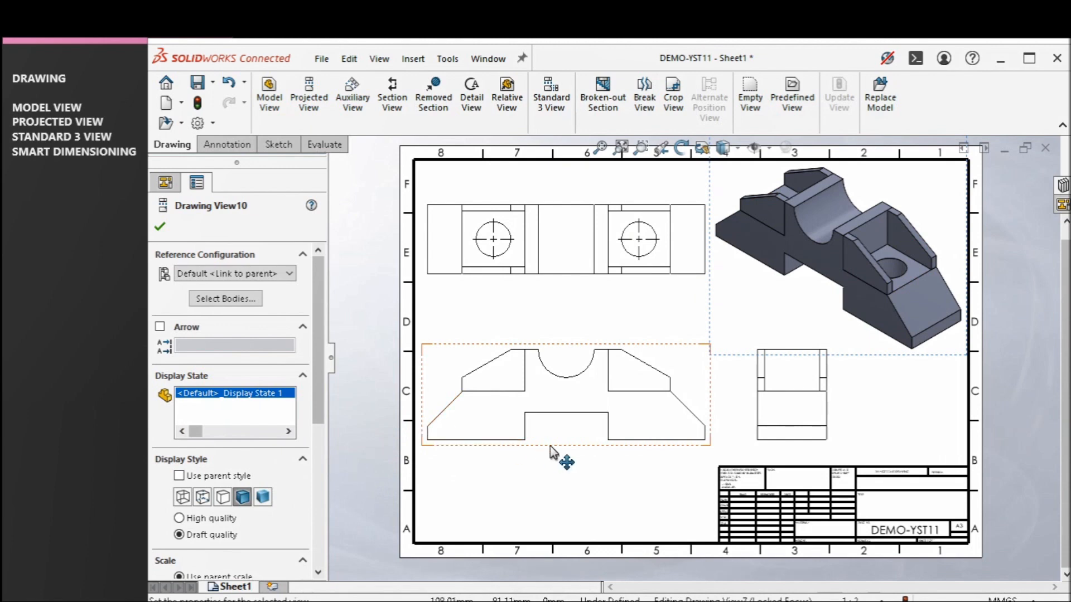
left_click(532, 476)
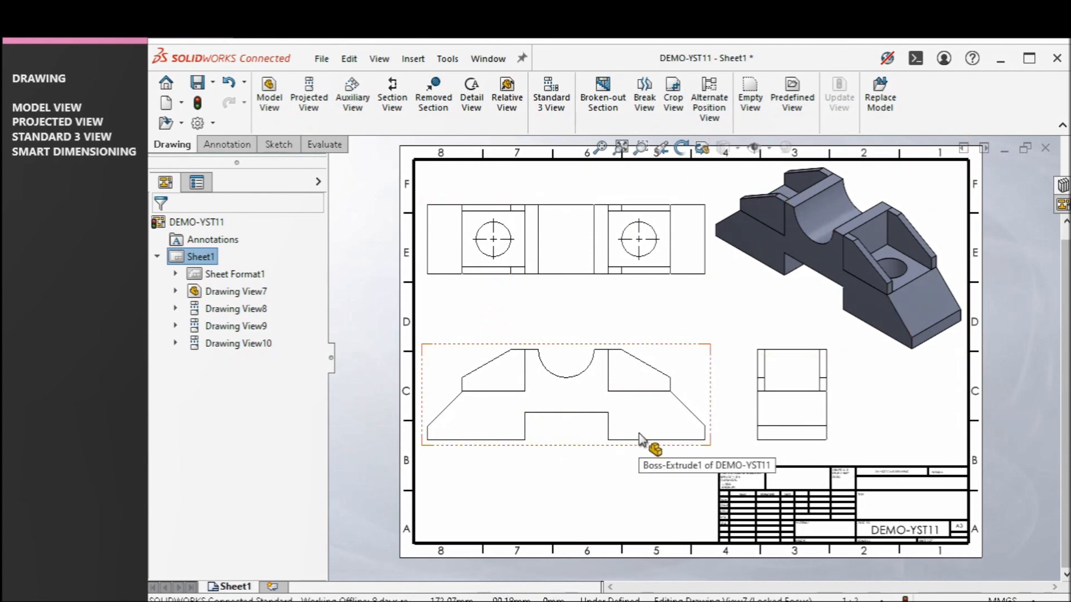
Move the side view slightly right, away from the front view.
left_click(556, 441)
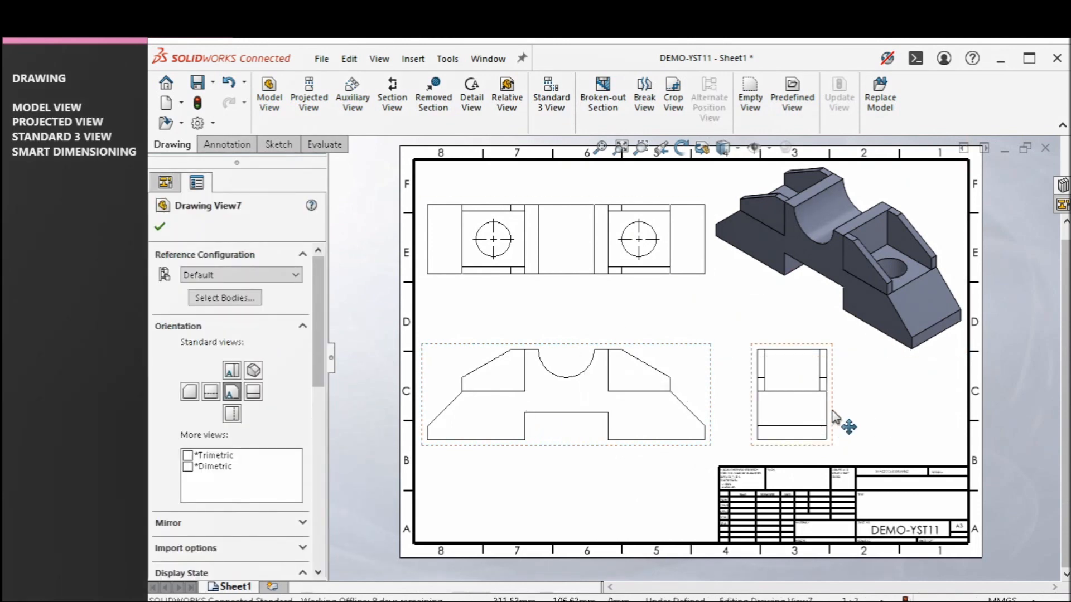
left_click_drag(835, 417, 843, 419)
left_click(843, 301)
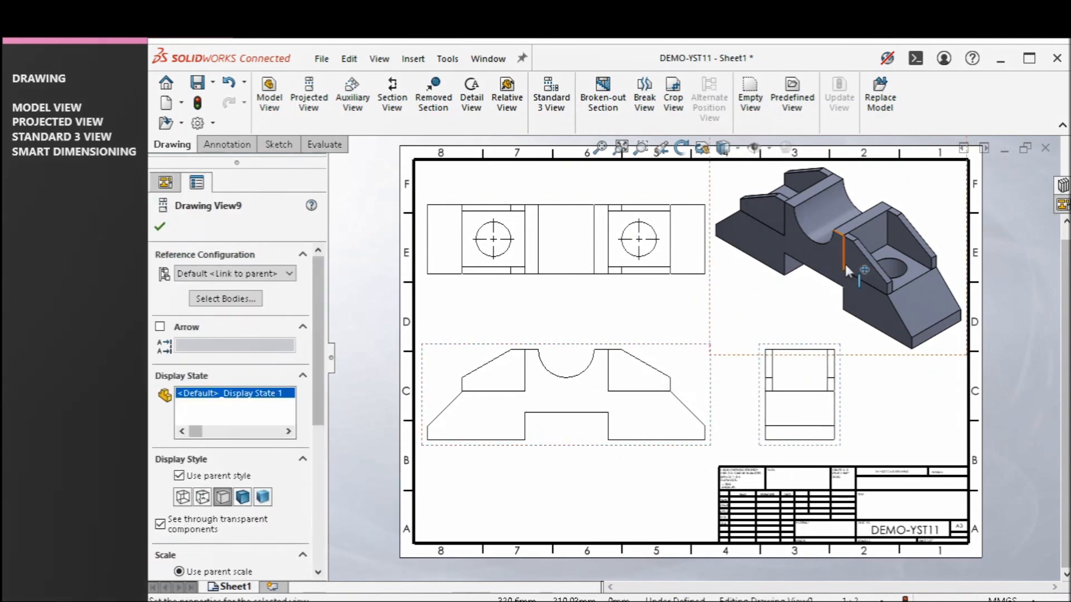
left_click(779, 314)
Set the front view's display style to Hidden Lines Visible and accept the view properties.
left_click(562, 435)
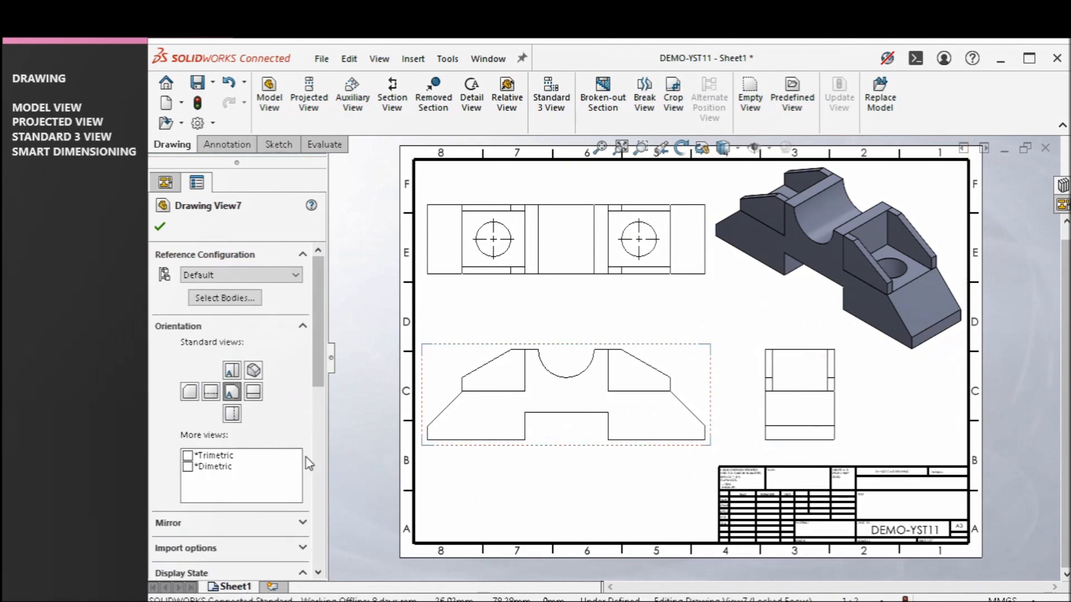
left_click(318, 463)
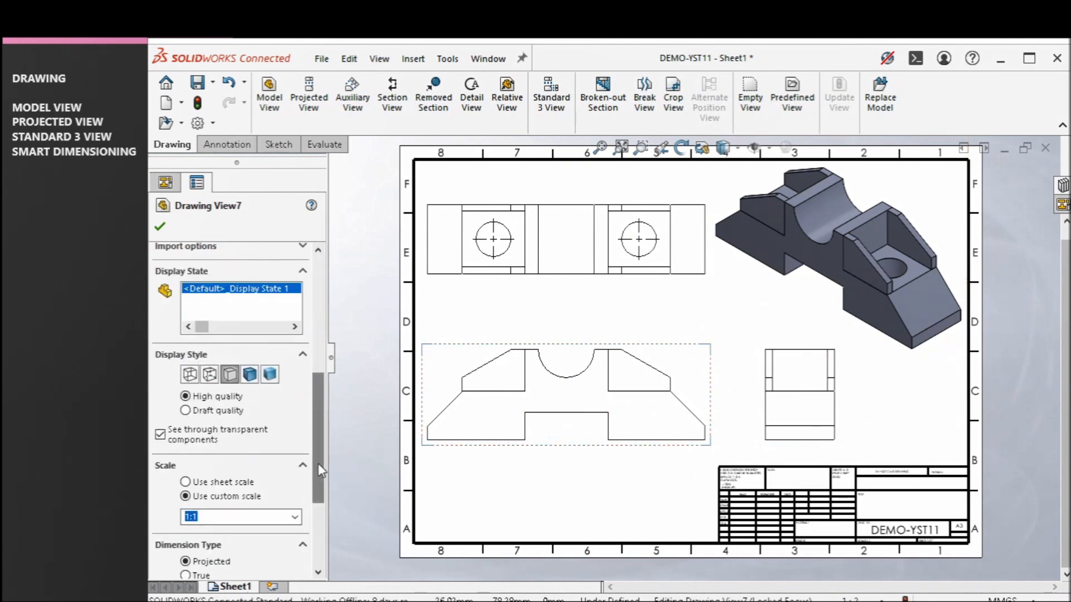
left_click(210, 376)
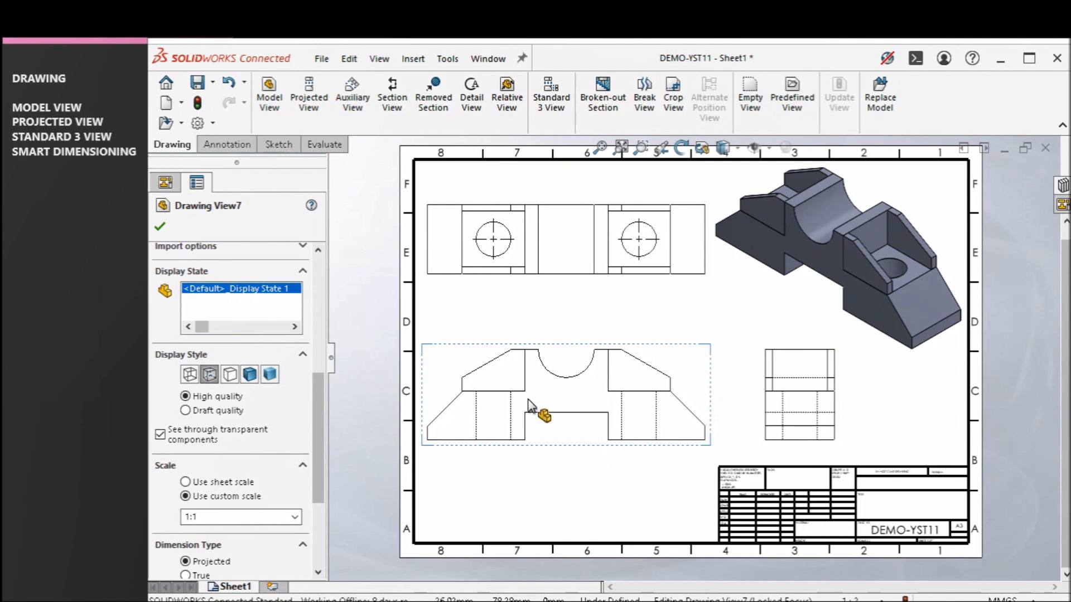
left_click(161, 227)
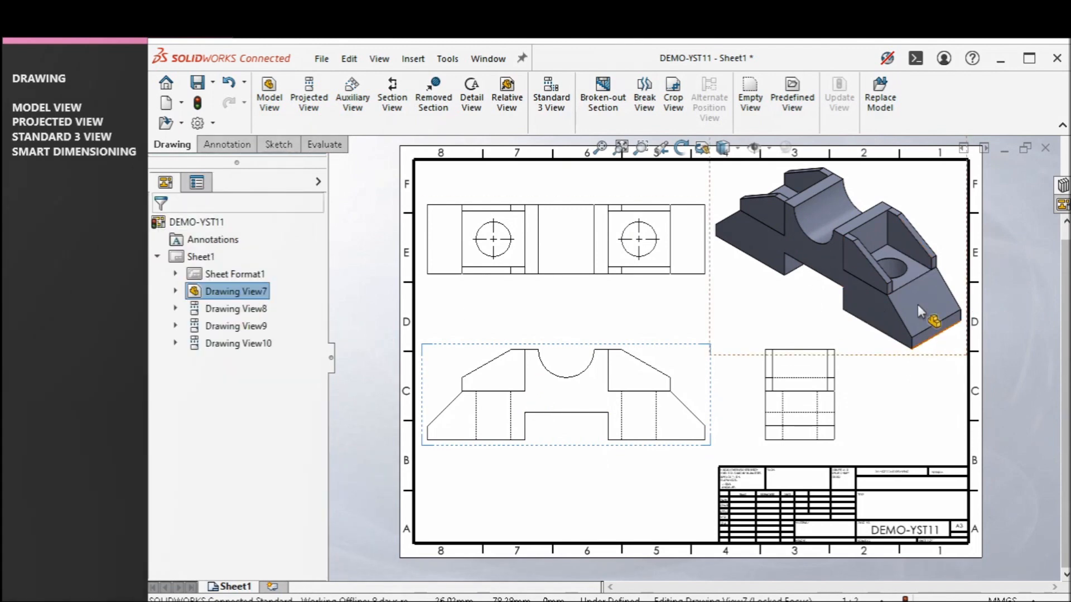
Review the display style settings of the isometric view and the side view.
left_click(941, 360)
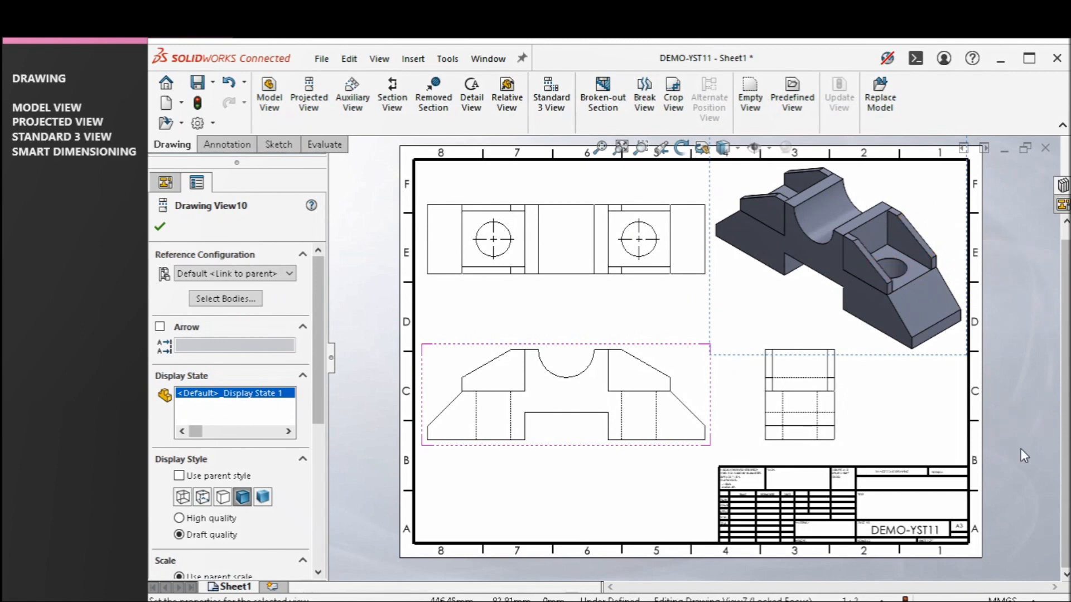
left_click(895, 416)
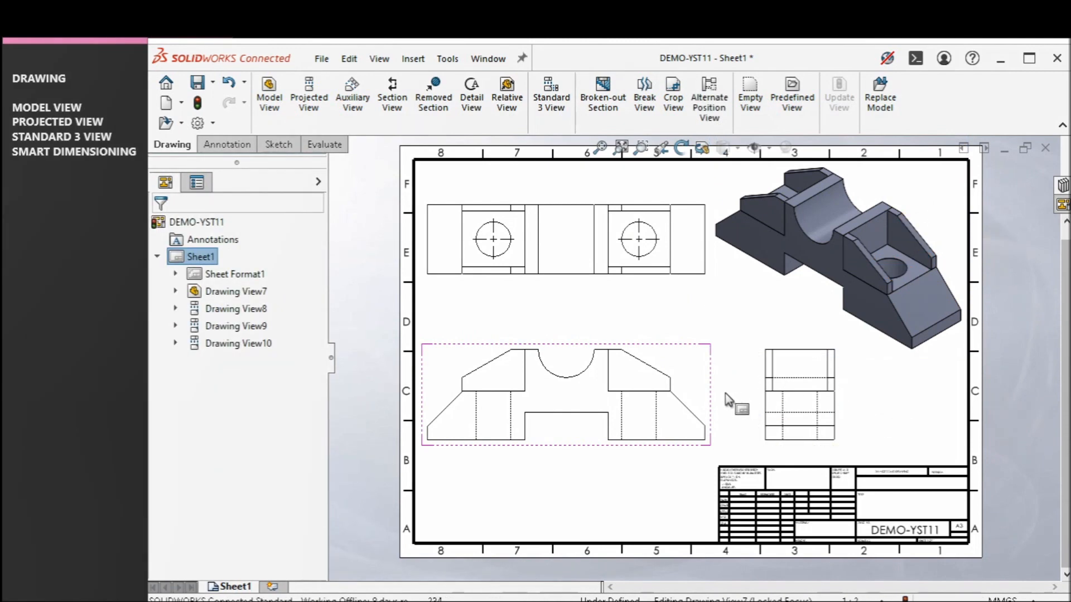
left_click(842, 392)
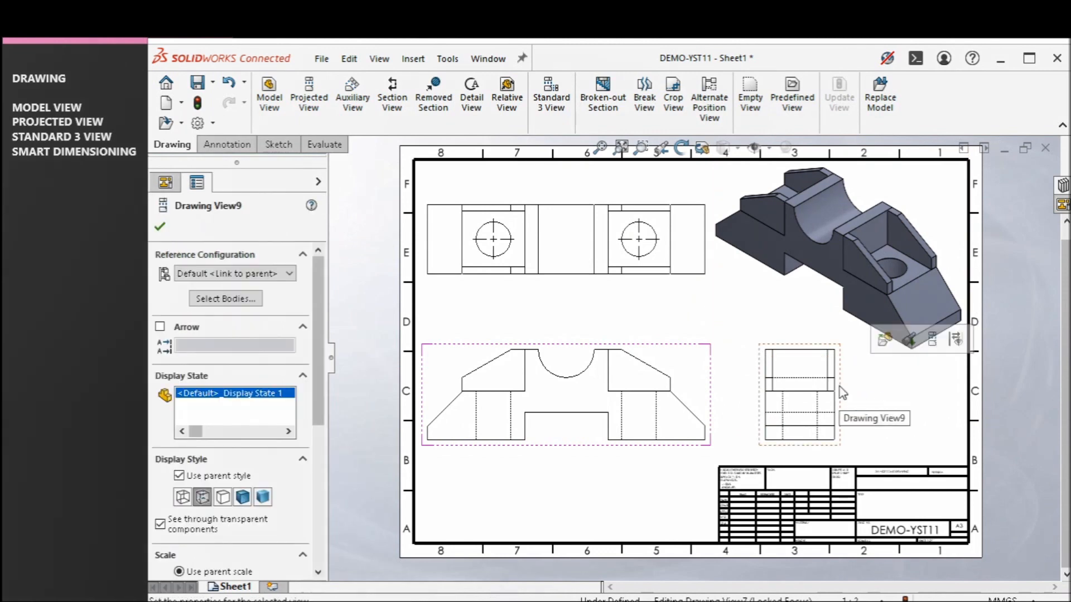
Set the side view's display style to Hidden Lines Removed and close its properties.
left_click(223, 497)
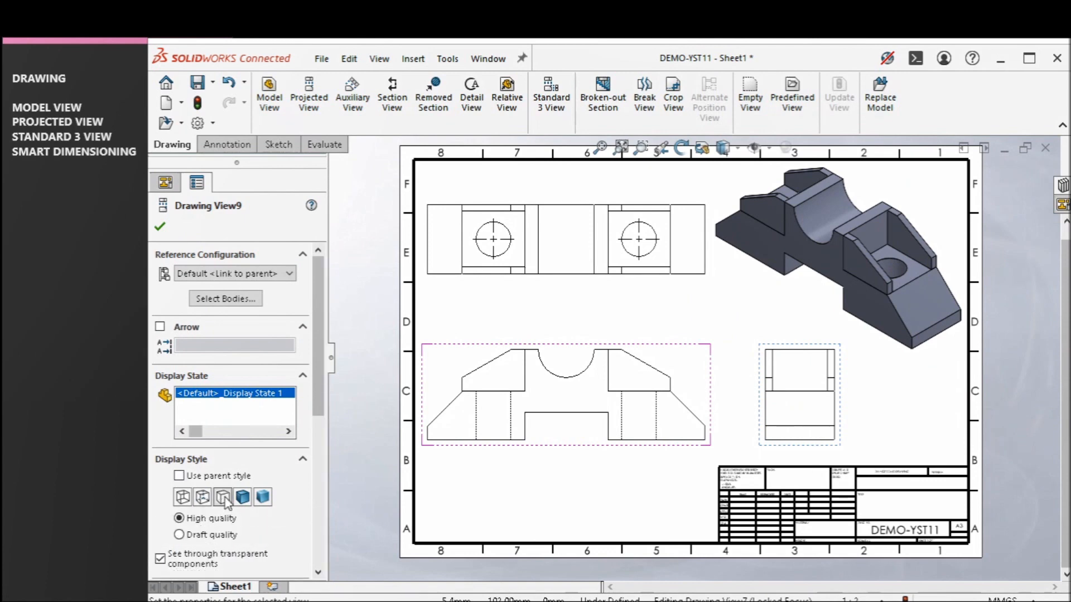
left_click(484, 497)
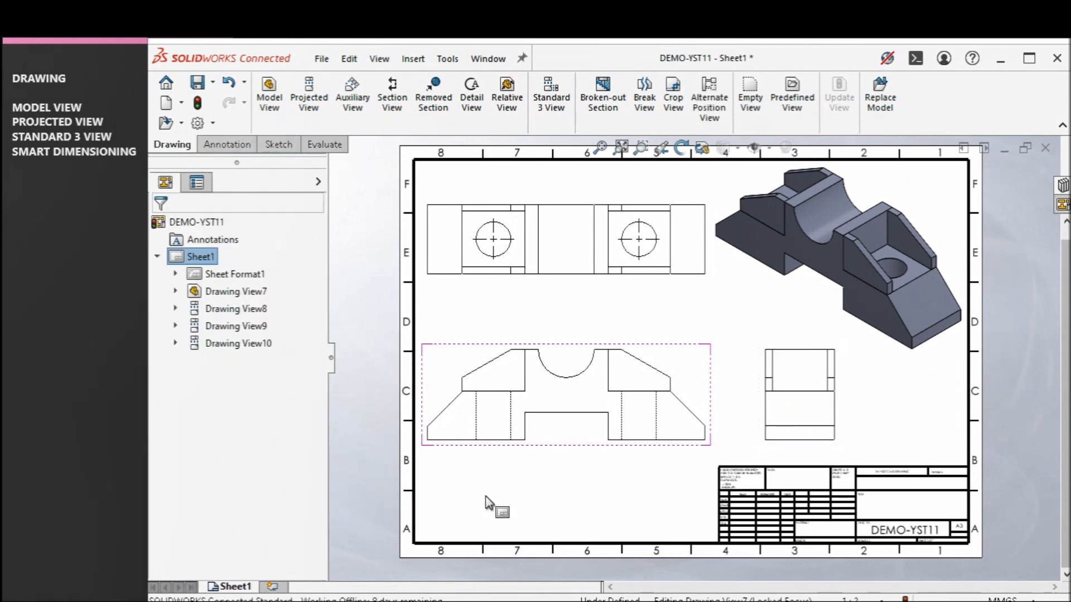
Set the front view's display style to Wireframe and close its properties.
left_click(552, 423)
scroll(313, 457, "down", 5)
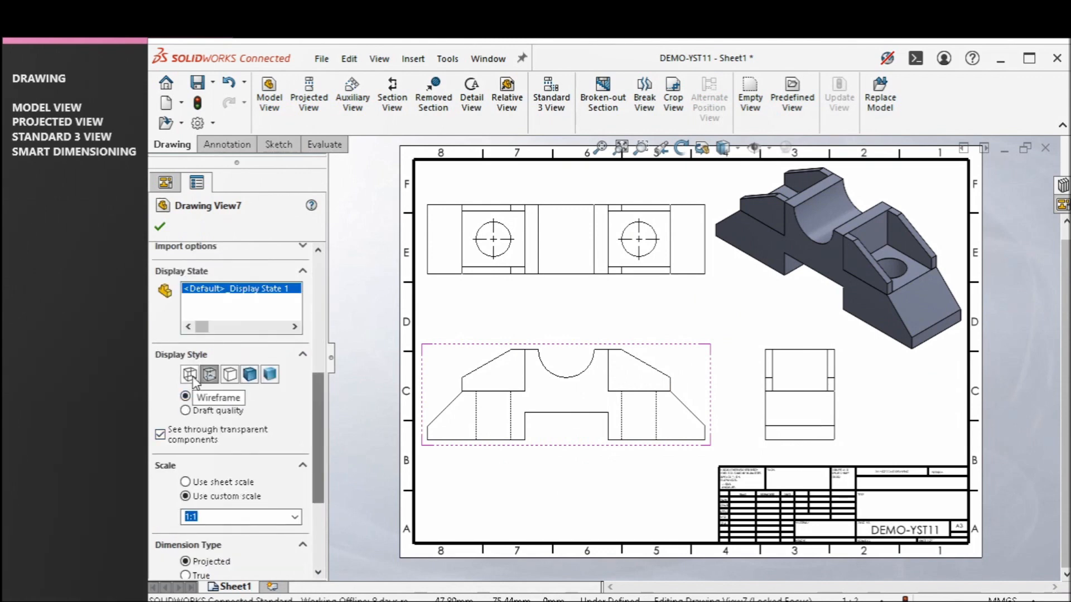
left_click(190, 374)
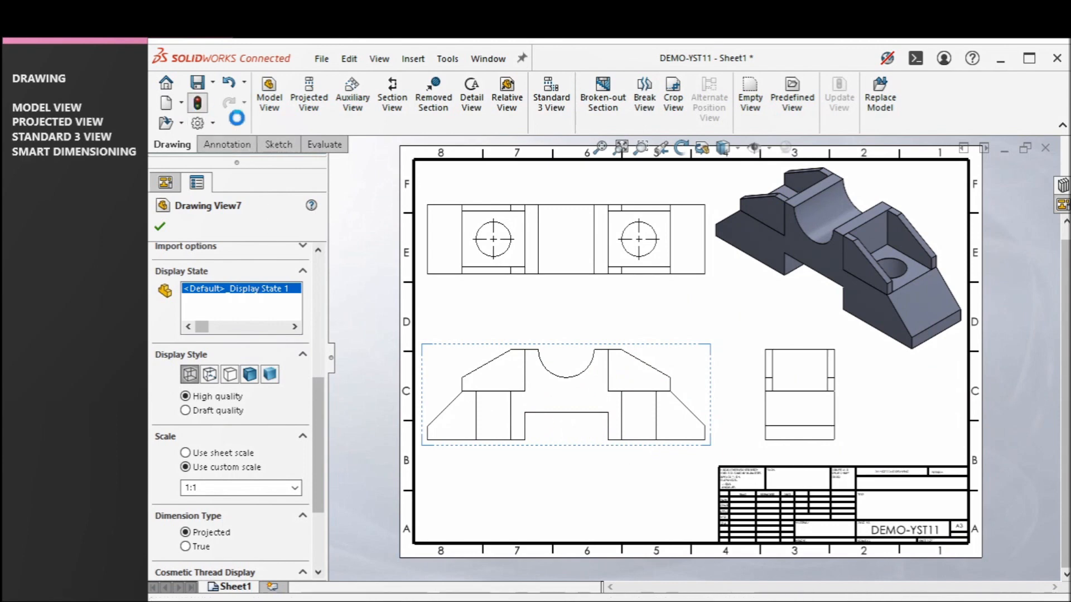
left_click(594, 436)
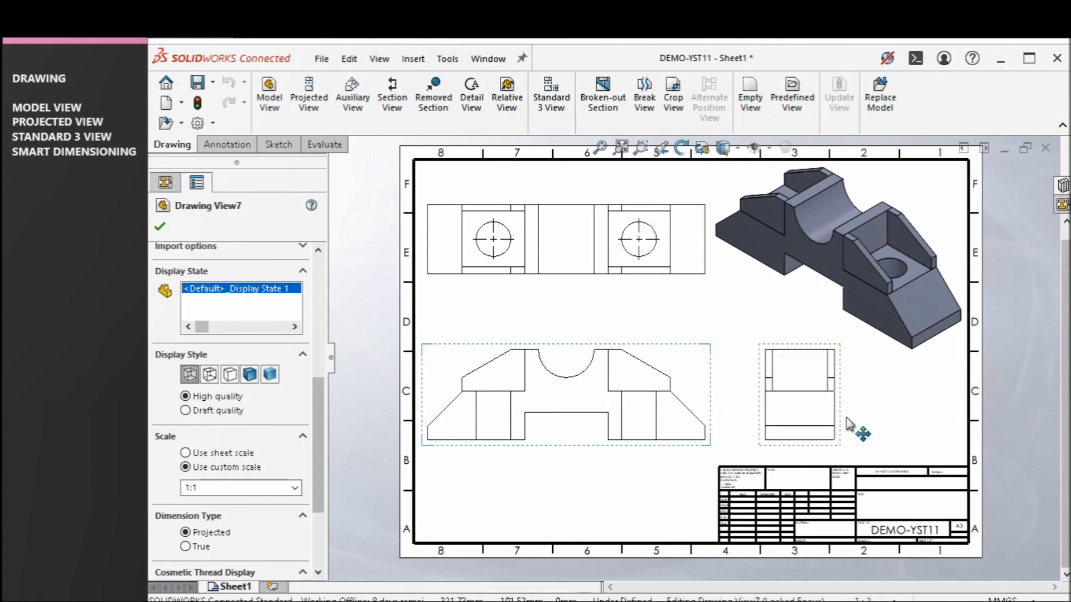
left_click(885, 452)
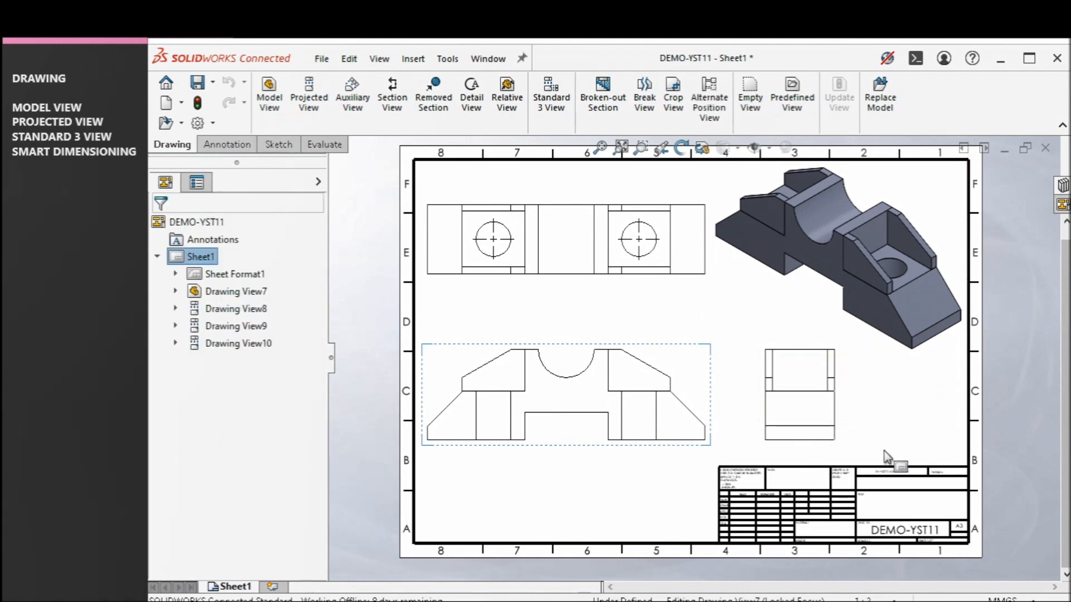
Set the front view's display style to Shaded With Edges.
left_click(566, 433)
scroll(319, 404, "down", 5)
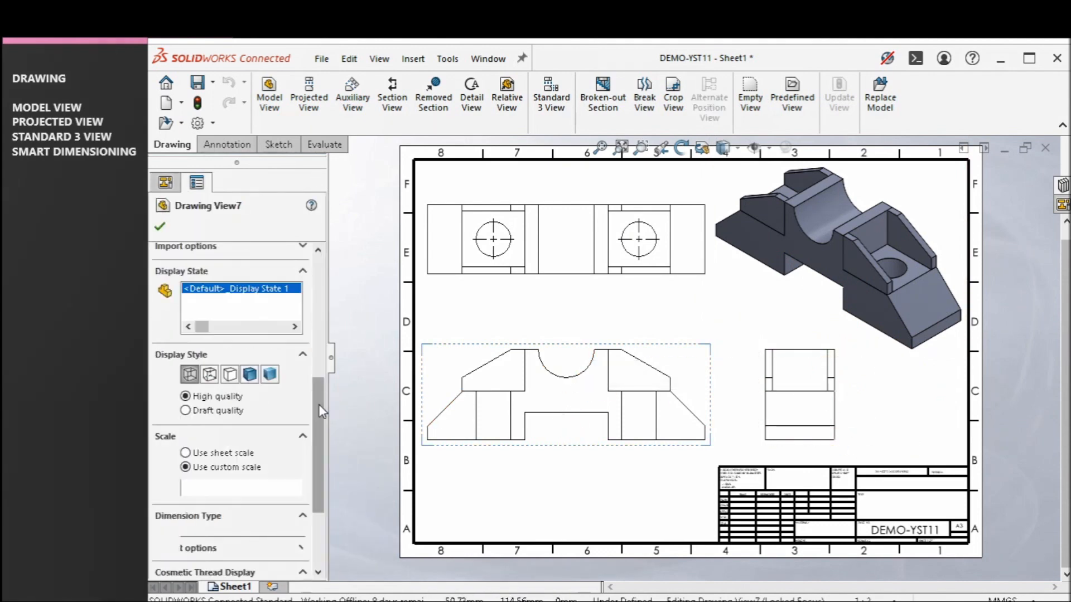
left_click(247, 379)
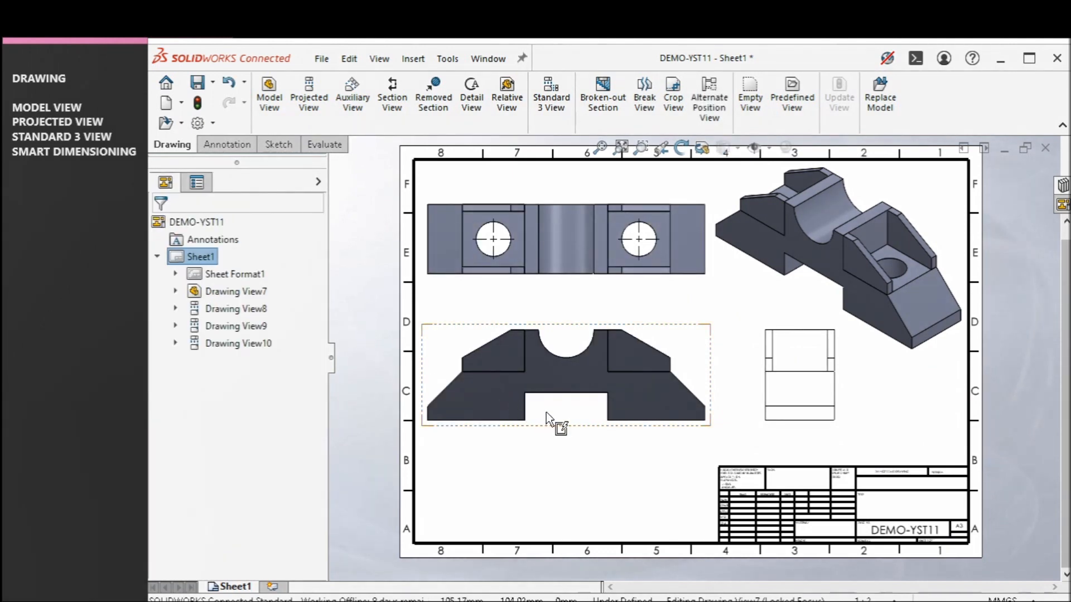
Review the front view's scale, dimension type and cosmetic thread display settings.
left_click(547, 413)
scroll(322, 428, "down", 4)
left_click_drag(322, 428, 315, 514)
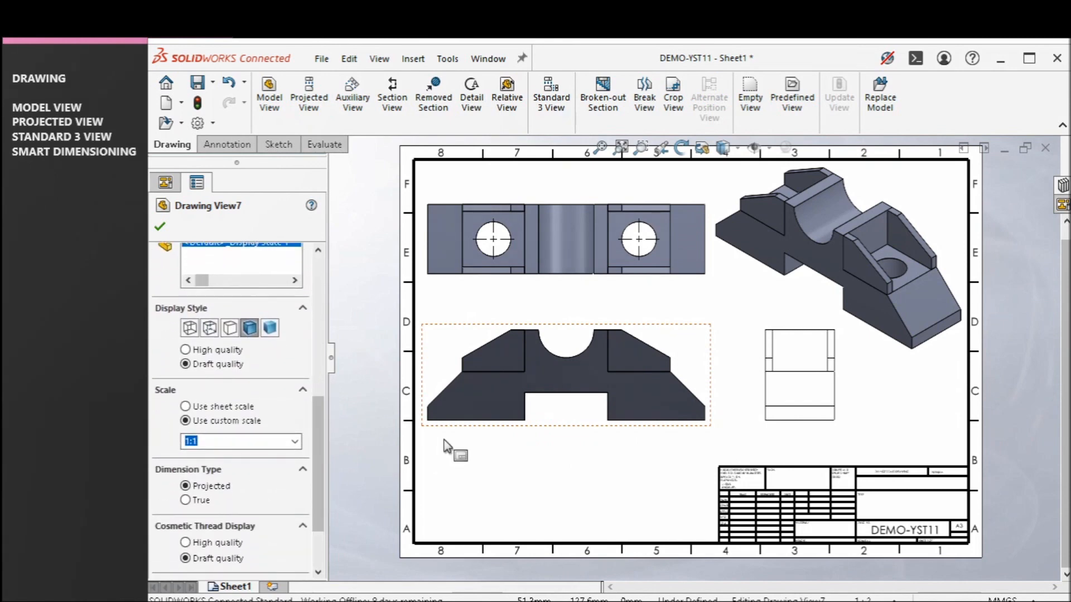
left_click_drag(316, 445, 316, 478)
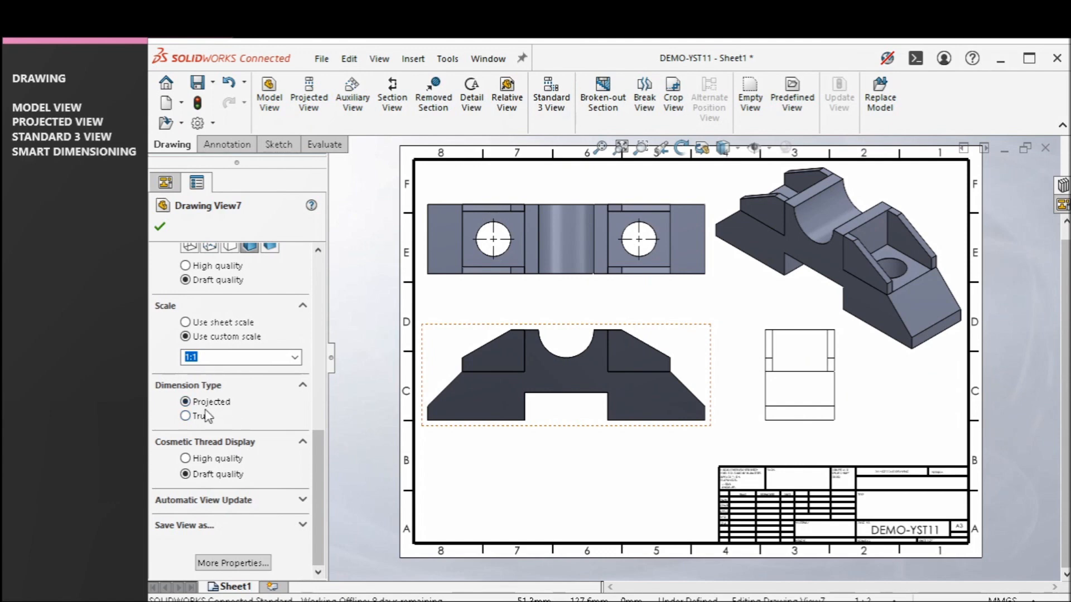
left_click(509, 466)
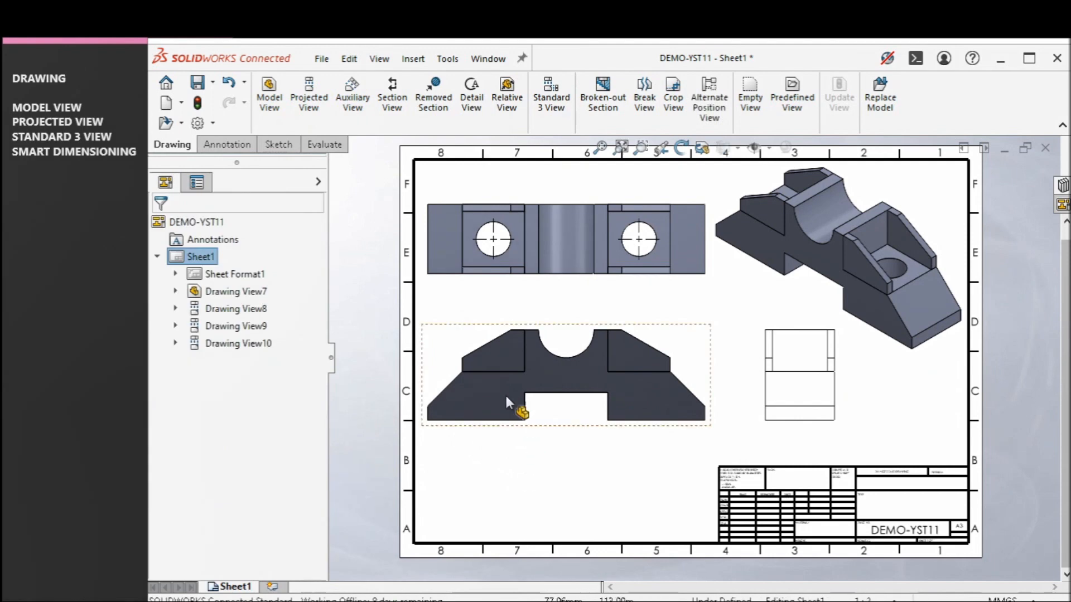
Add a Smart Dimension for the front view's overall length, placed below the view.
left_click(454, 332)
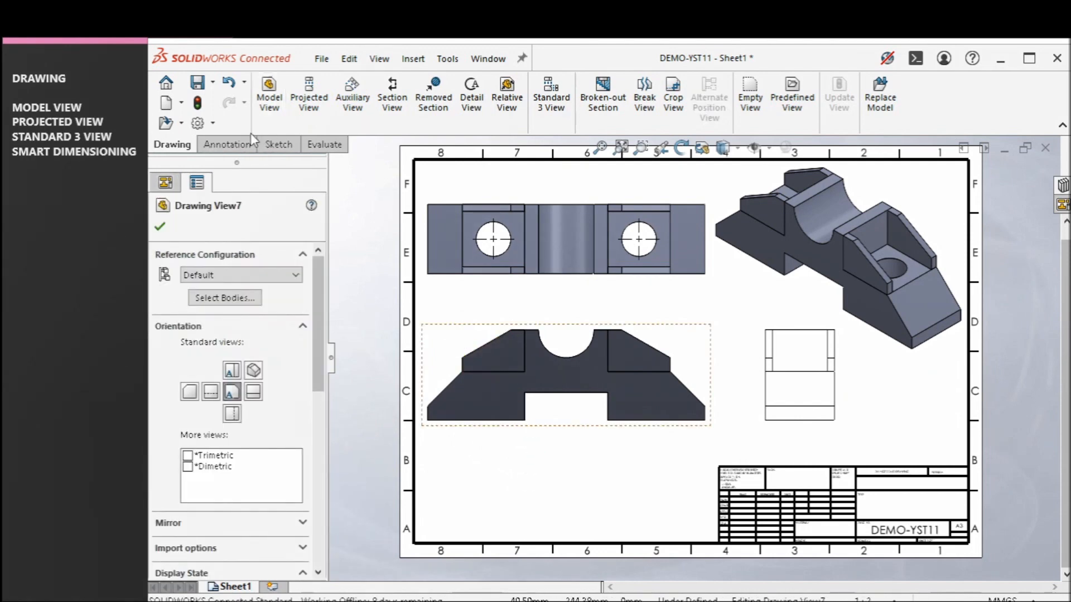
left_click(229, 144)
left_click(276, 101)
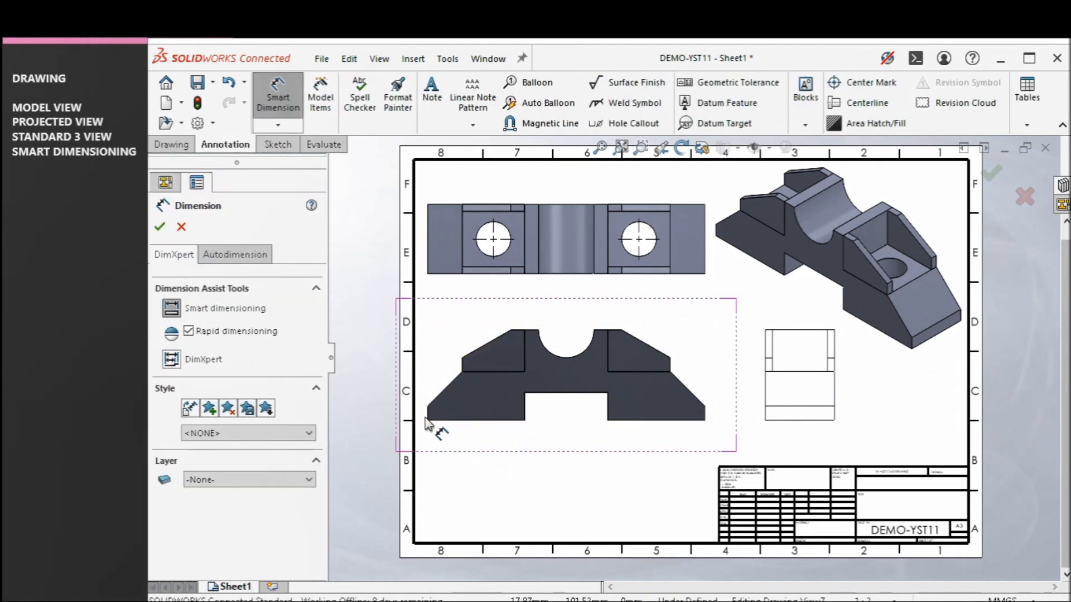
left_click(428, 416)
left_click(705, 417)
left_click(558, 453)
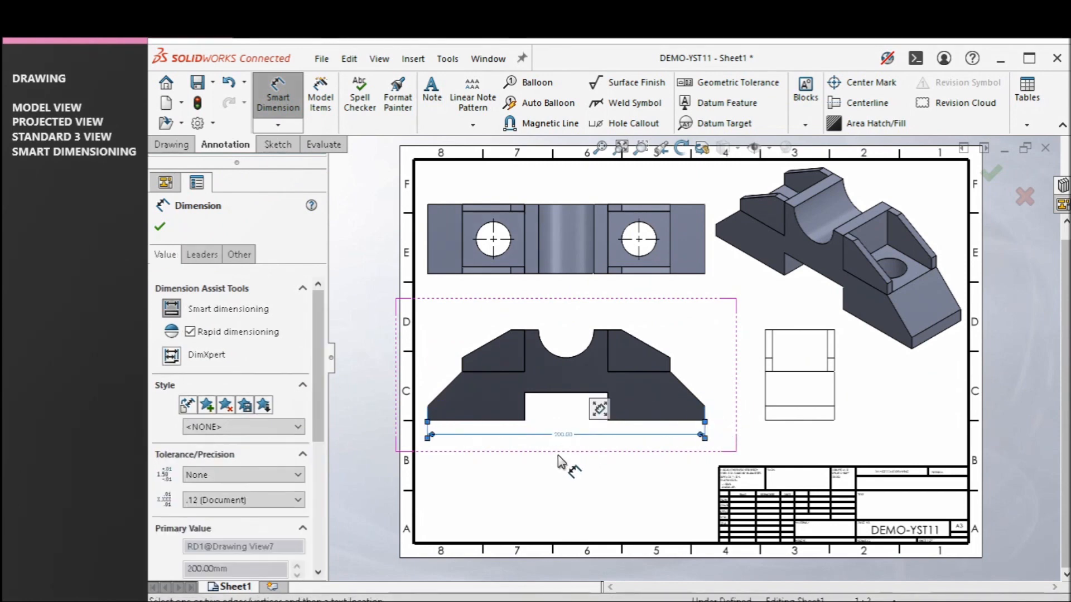
Dimension the top view's overall length between its two end edges, placed above the view.
scroll(565, 458, "down", 3)
scroll(564, 458, "down", 3)
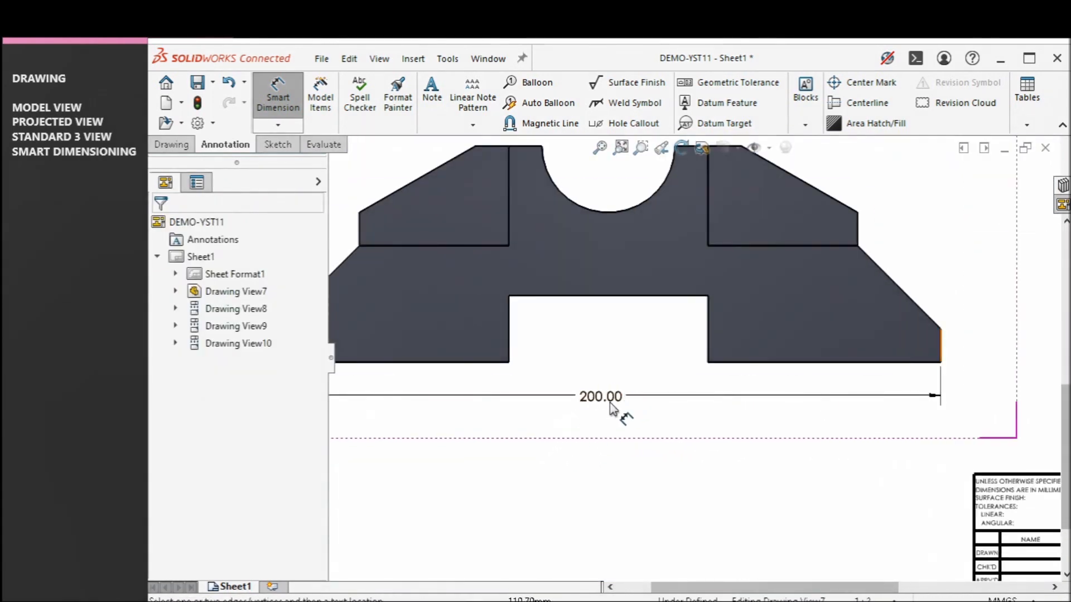
scroll(619, 410, "up", 3)
scroll(648, 249, "down", 3)
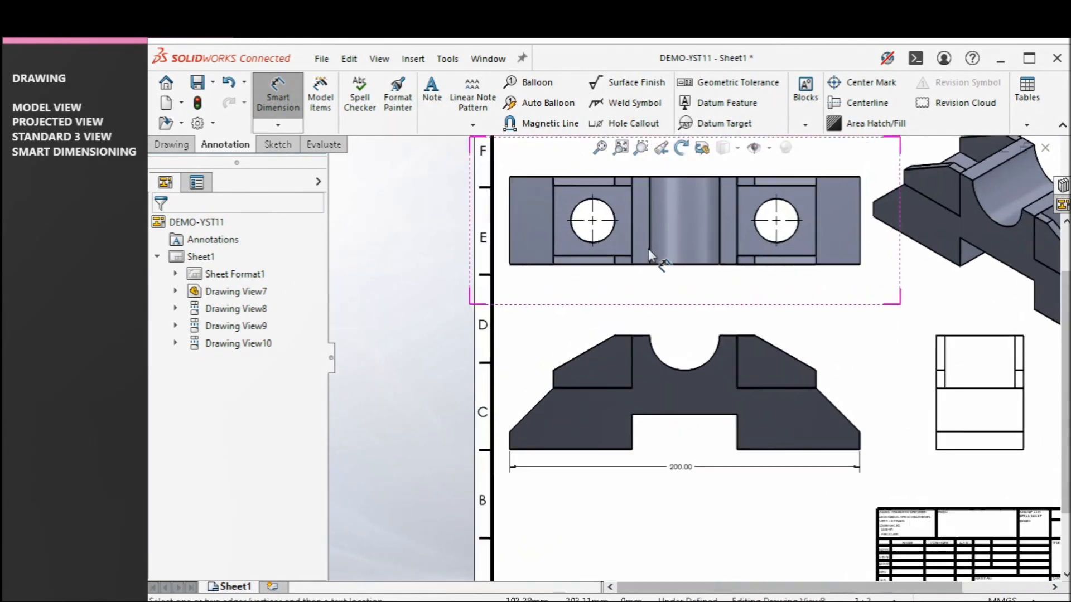
left_click(496, 212)
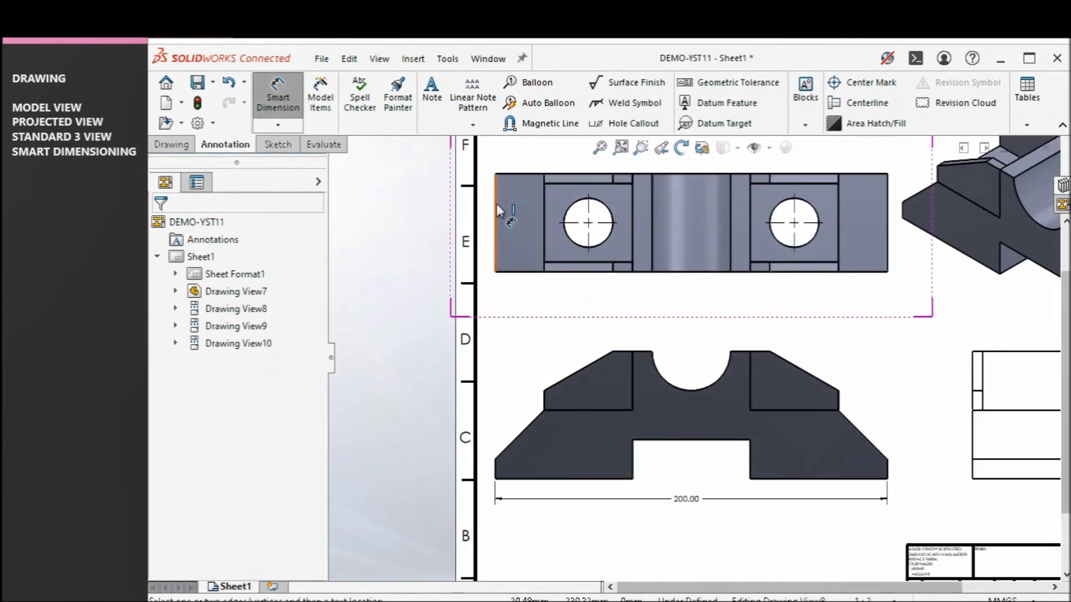
left_click(888, 224)
scroll(683, 209, "up", 3)
scroll(669, 204, "down", 4)
left_click(707, 269)
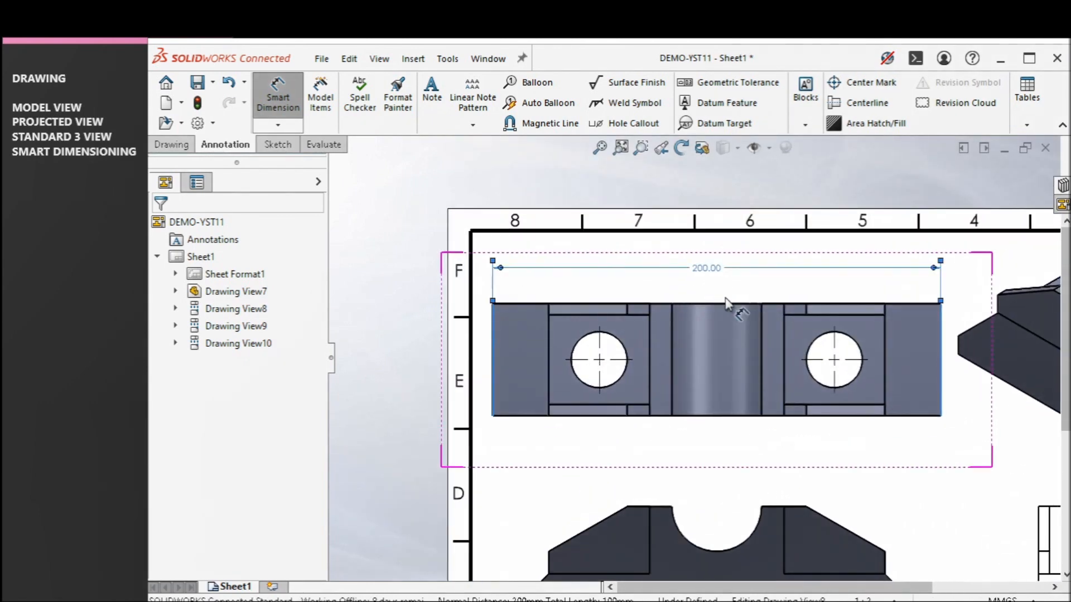
Dimension the bottom edge of the side view, placing the width dimension below it.
scroll(872, 470, "up", 3)
scroll(858, 441, "down", 5)
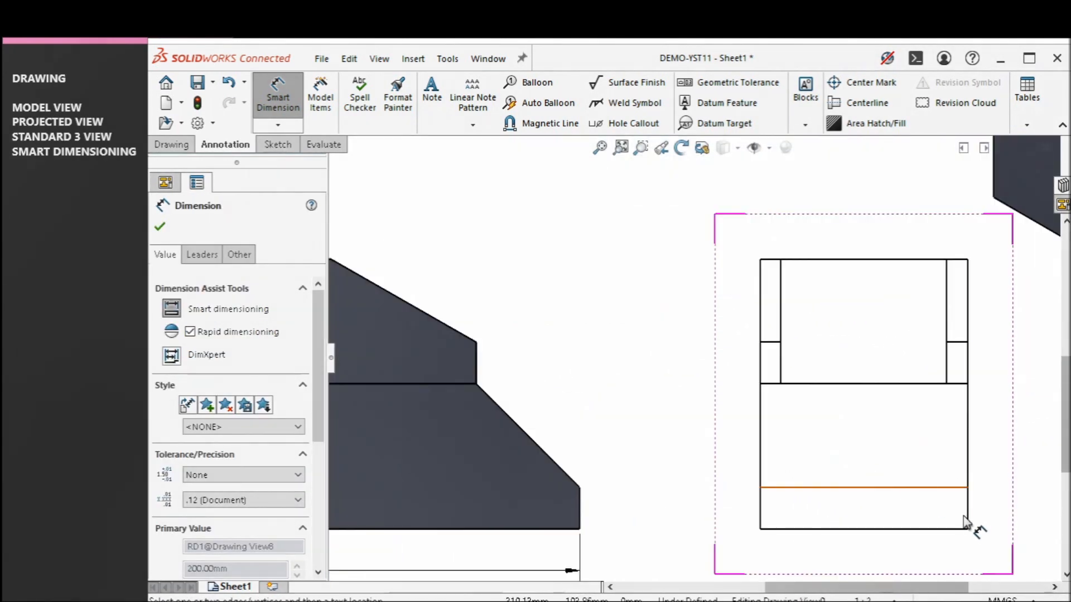
scroll(963, 476, "up", 3)
left_click(1009, 469)
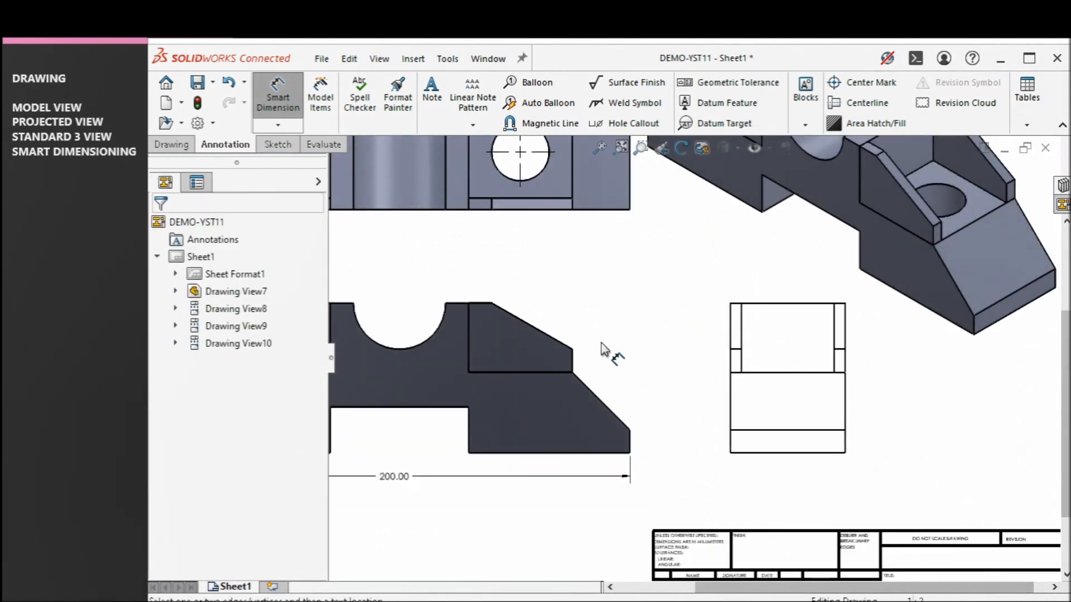
left_click(781, 453)
left_click(796, 473)
scroll(795, 491, "down", 3)
left_click(786, 507)
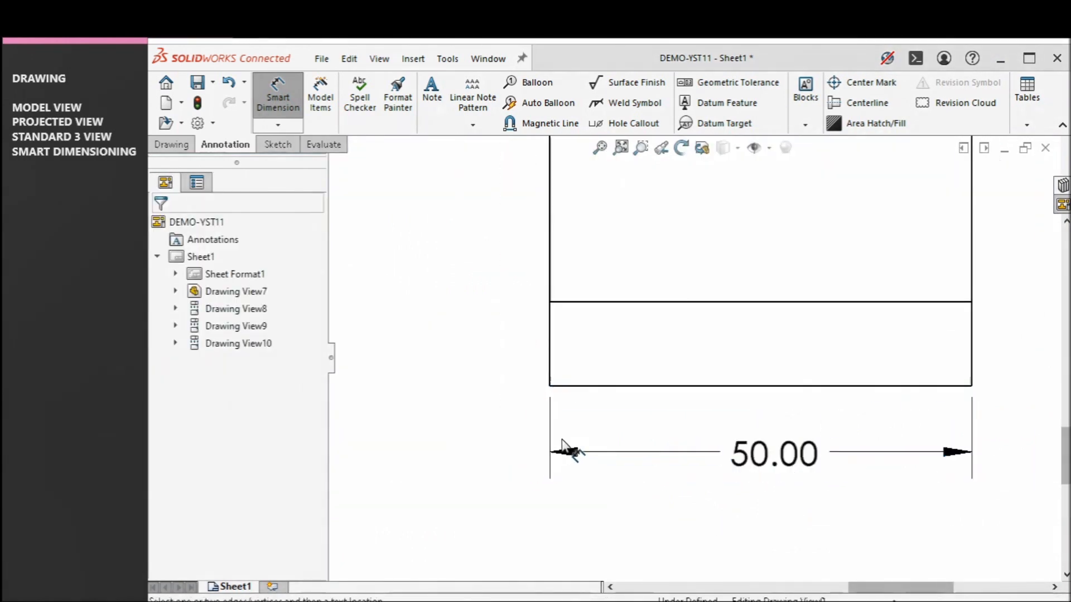
Dimension the left end edge of the top view, placing the width dimension beside it.
key("f")
scroll(613, 284, "down", 2)
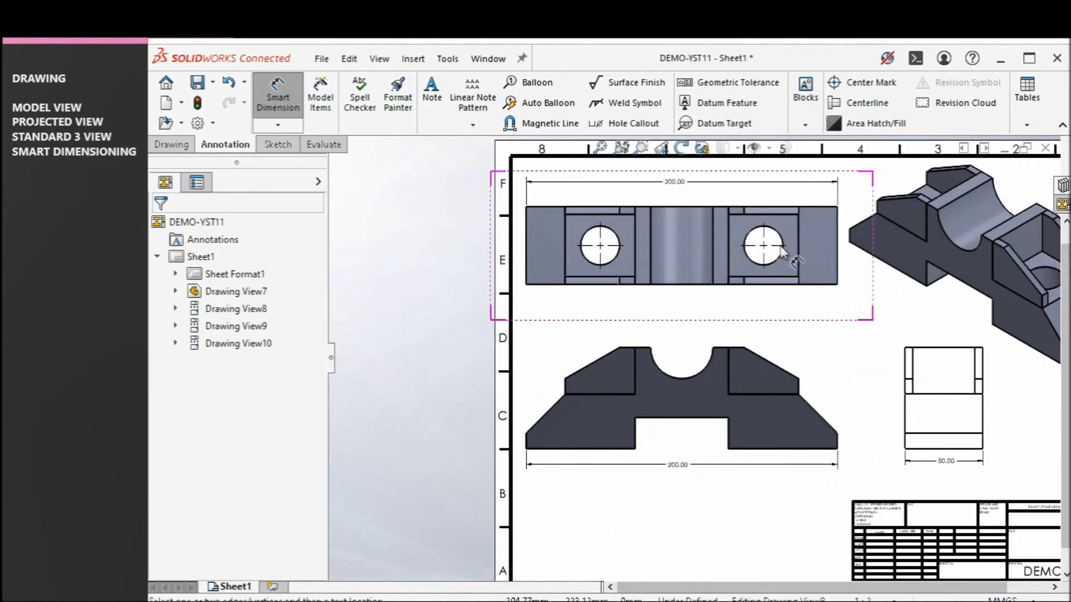
scroll(558, 256, "down", 4)
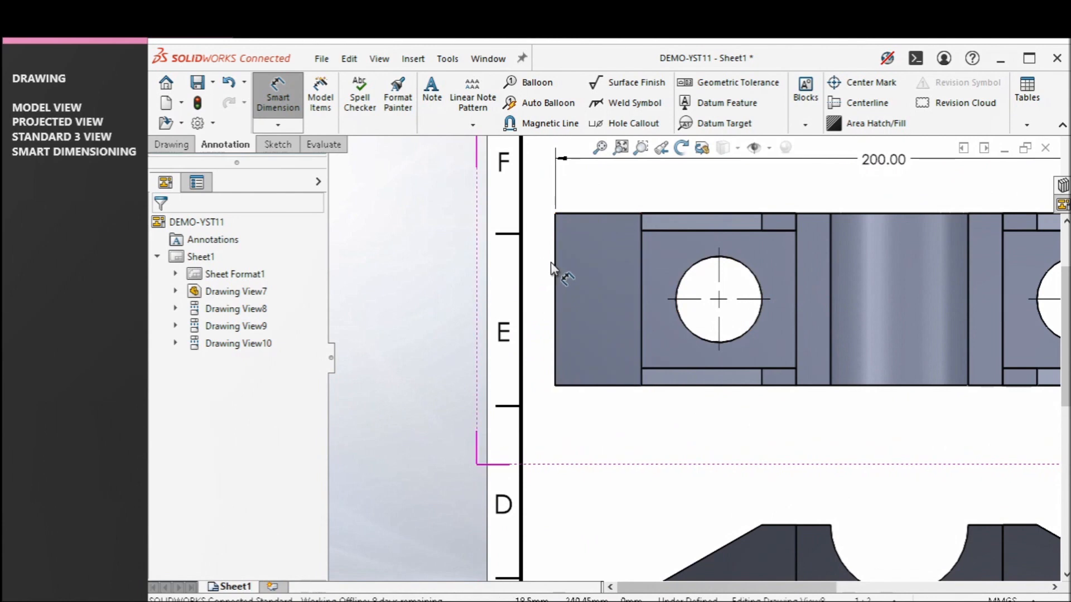
left_click(555, 266)
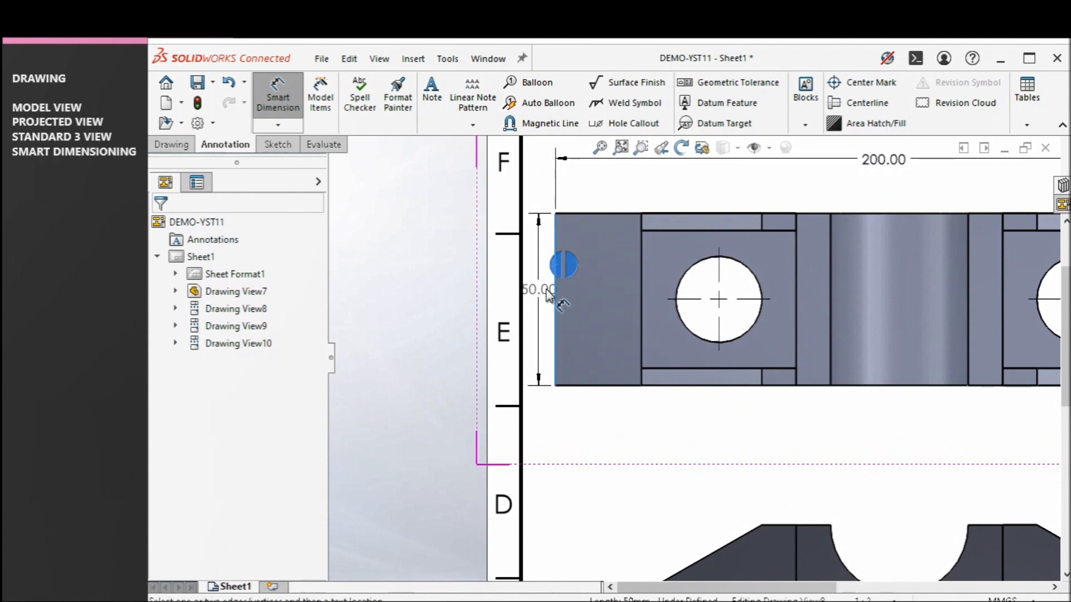
left_click(536, 305)
left_click(628, 429)
Dimension the lower front edge of the sloped end in the isometric view.
scroll(628, 431, "up", 6)
scroll(885, 406, "down", 3)
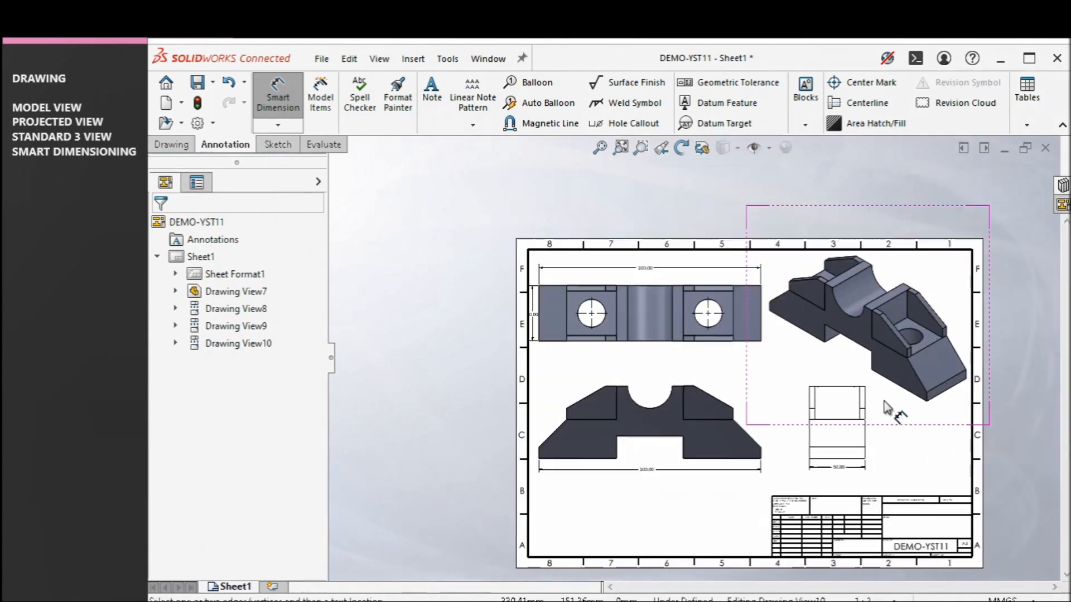
scroll(926, 340, "down", 3)
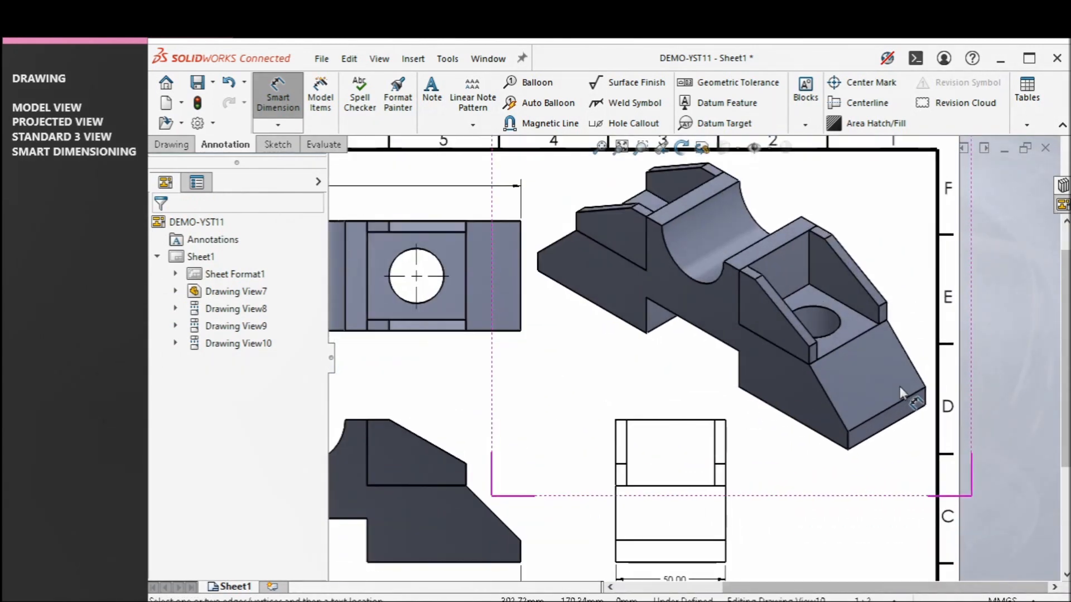
left_click(907, 427)
left_click(920, 465)
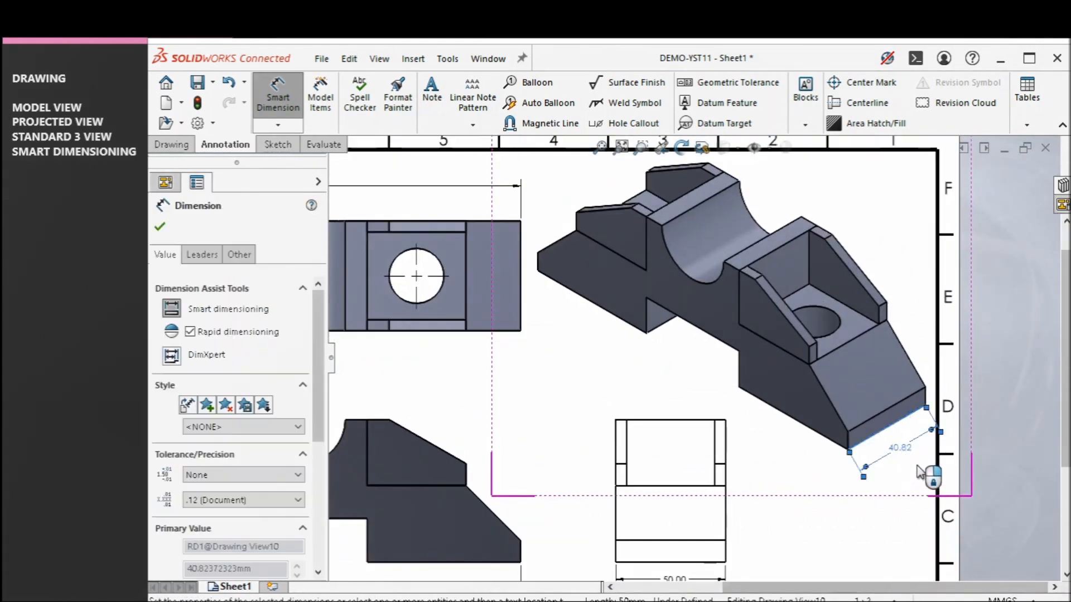
scroll(928, 471, "up", 2)
scroll(841, 394, "down", 2)
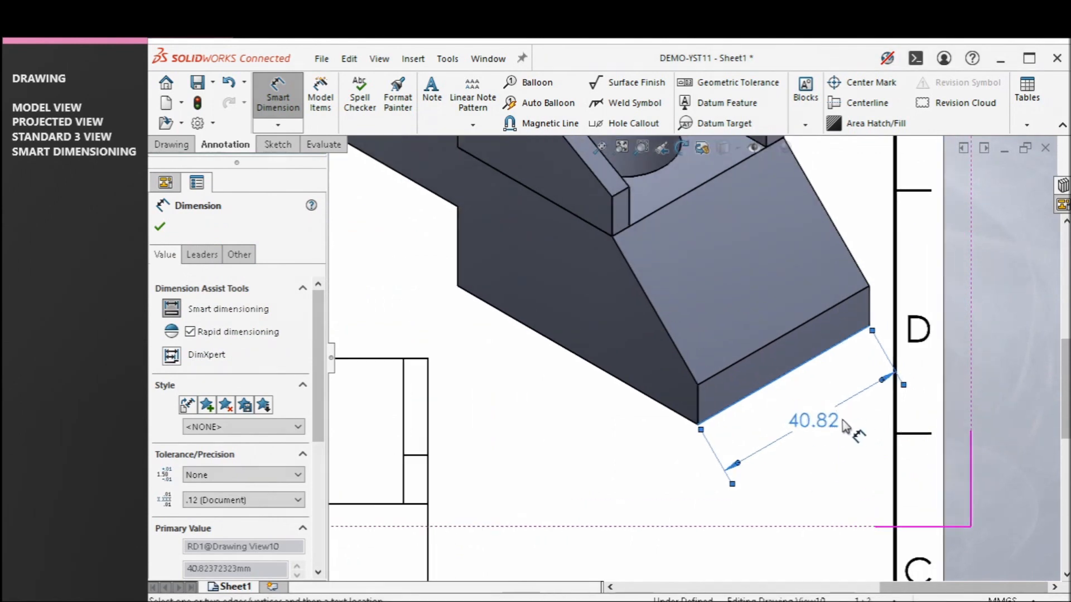
left_click(827, 475)
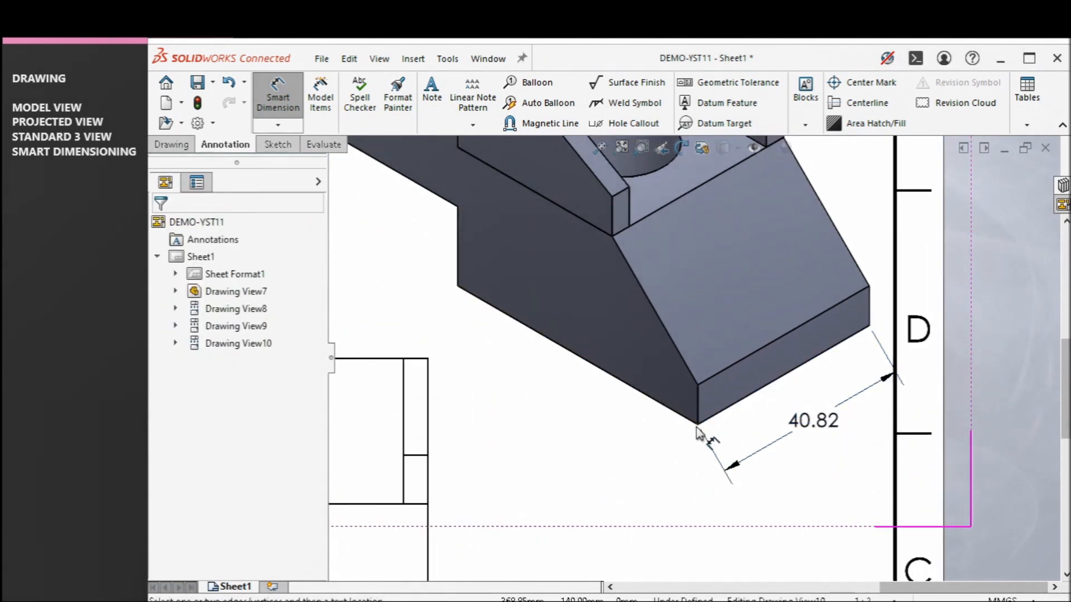
Dimension the isometric view's overall length between the bottom corners of its long side.
scroll(480, 321, "up", 3)
scroll(566, 329, "down", 5)
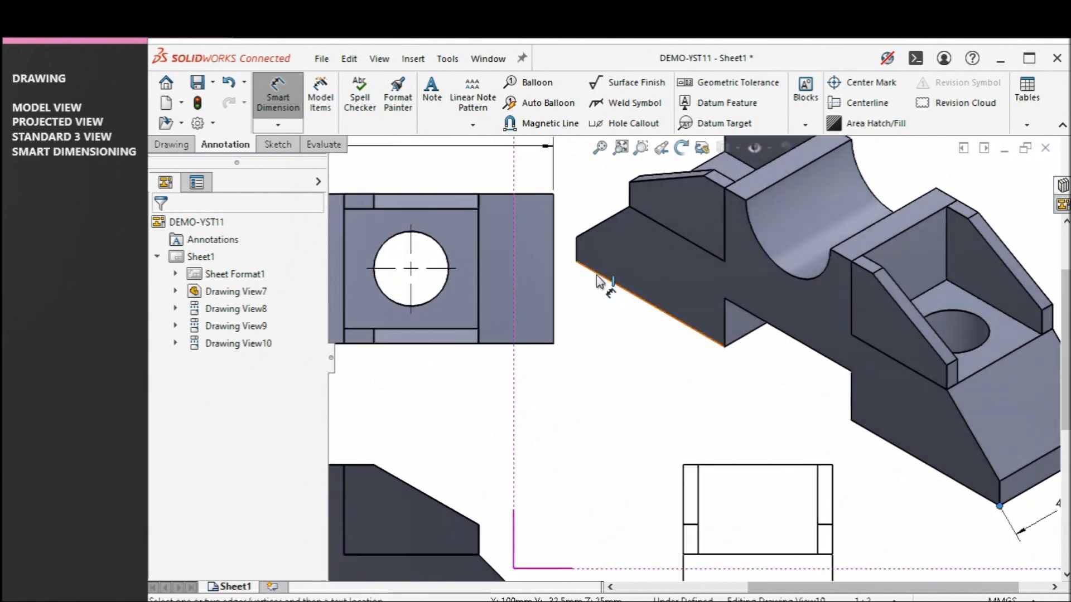
left_click(577, 262)
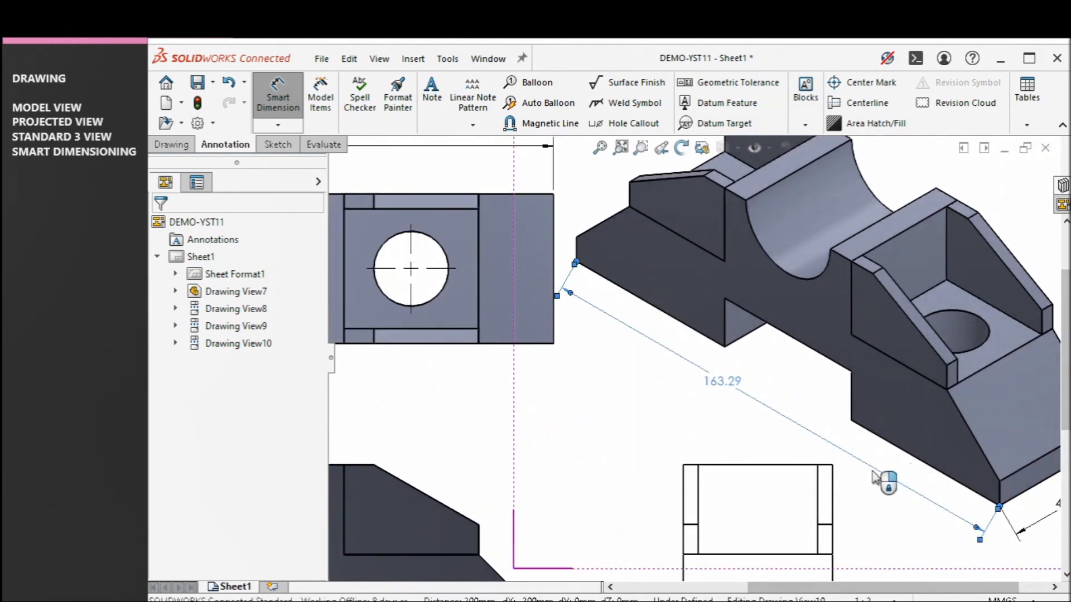
left_click(746, 382)
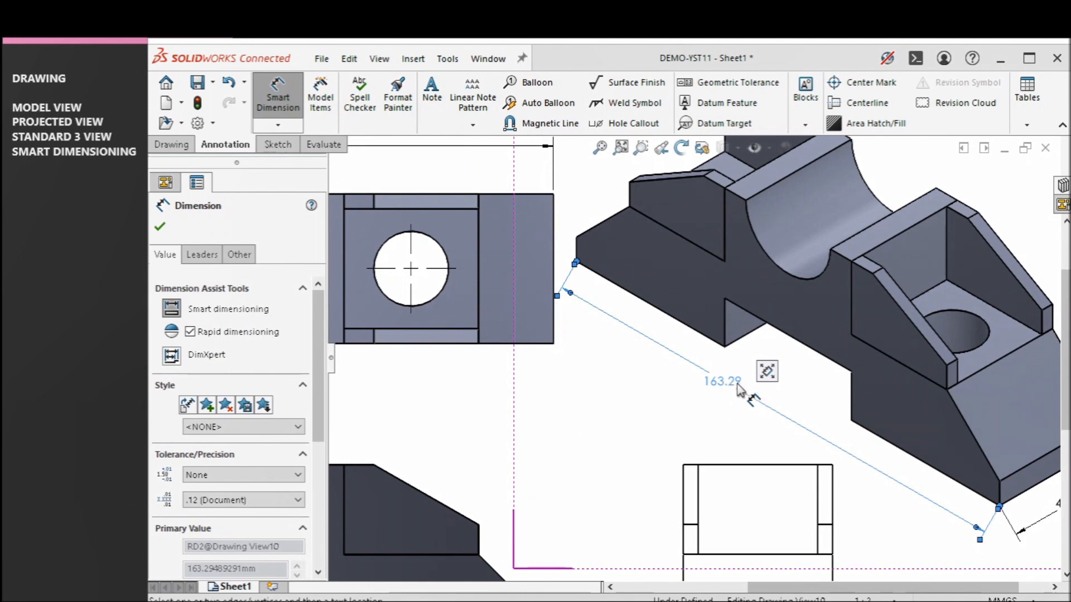
Undo both isometric view dimensions and exit Smart Dimension.
key("ctrl+z")
scroll(750, 405, "up", 5)
scroll(820, 457, "down", 3)
key("ctrl+z")
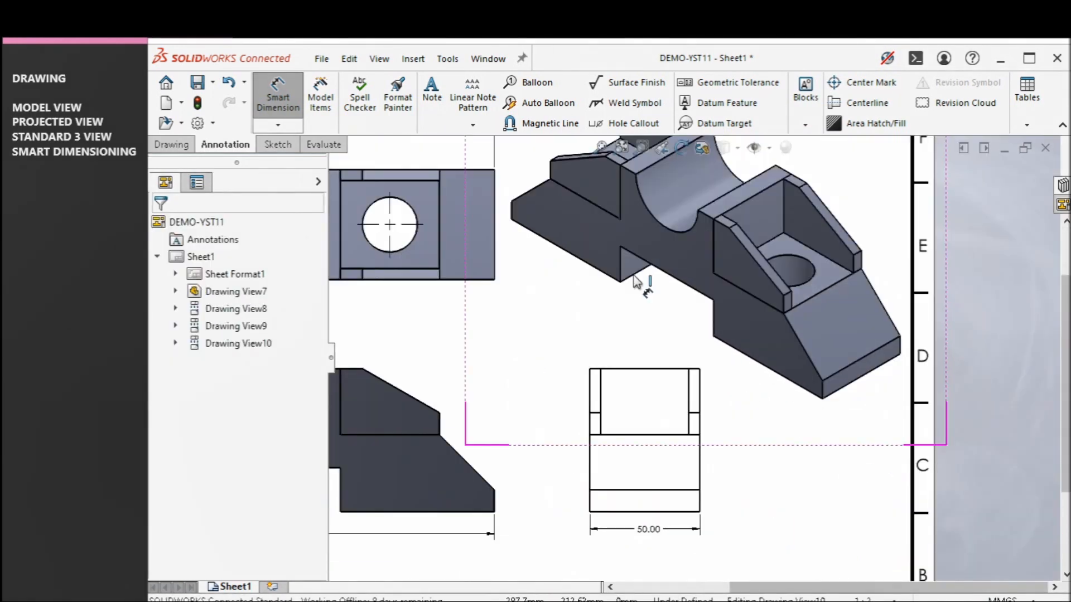
scroll(722, 251, "up", 2)
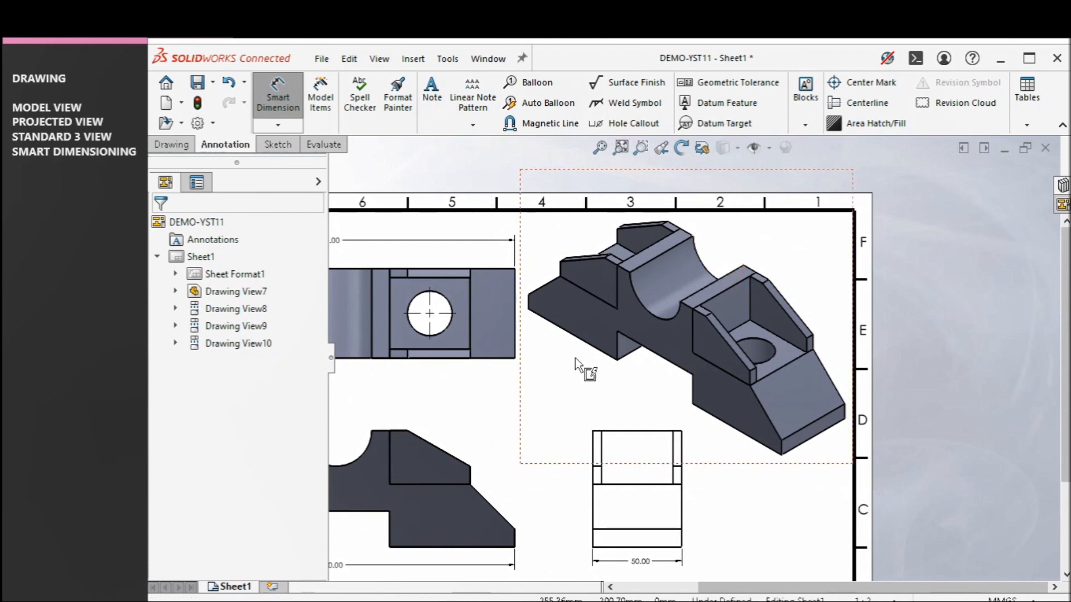
key("Escape")
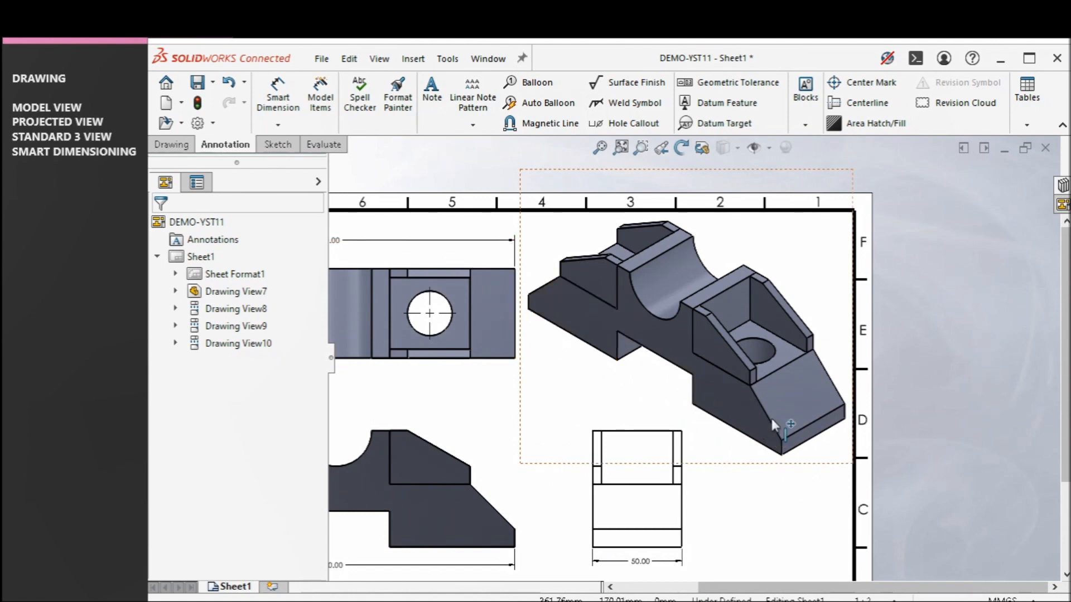
Set the dimension type of the isometric view to True.
scroll(796, 460, "down", 1)
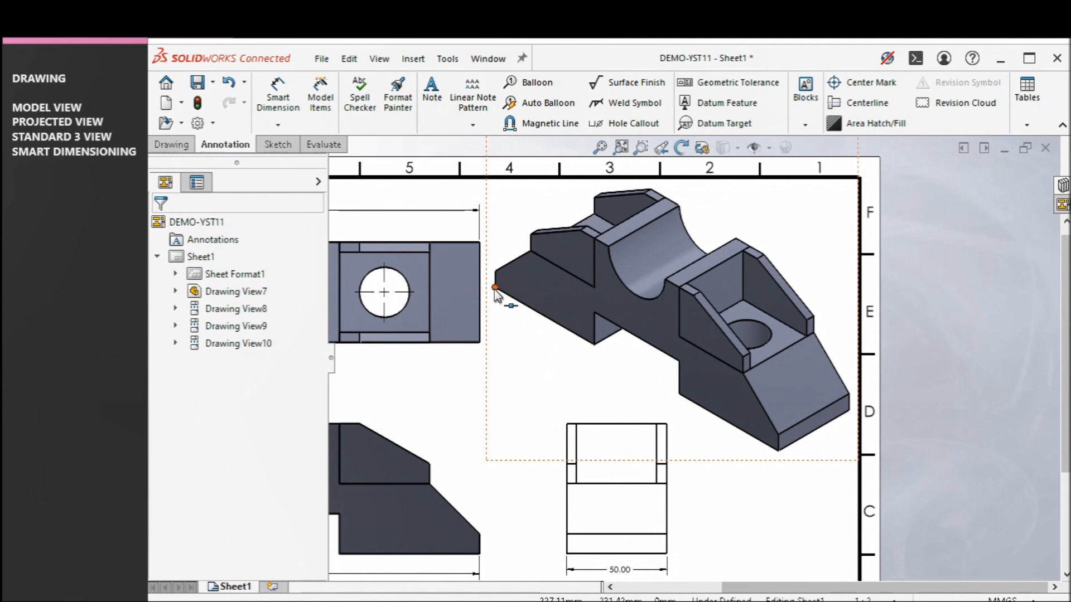
scroll(800, 449, "down", 1)
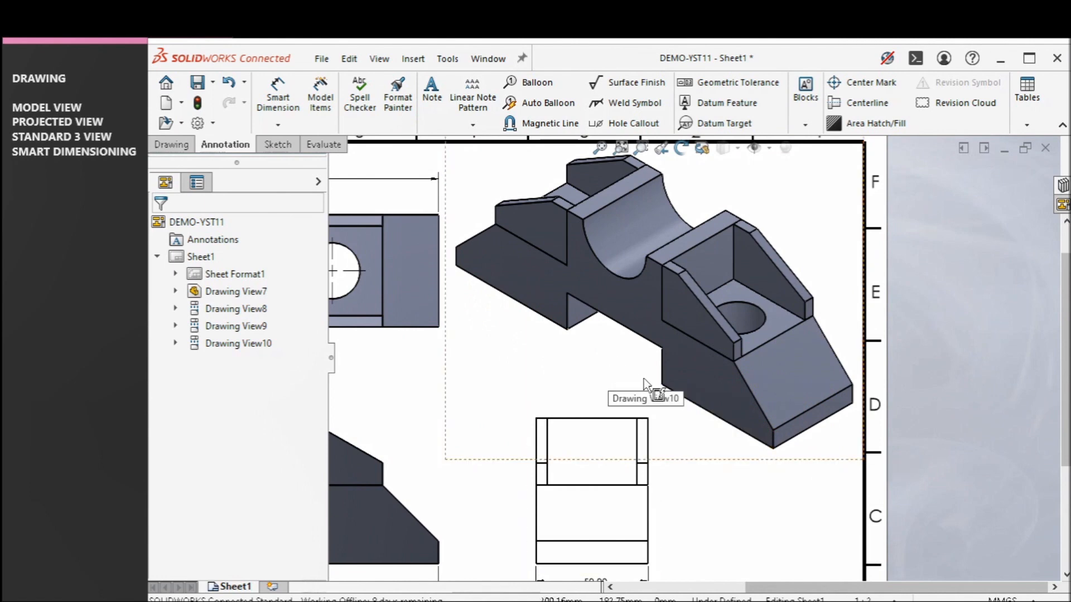
scroll(644, 378, "up", 1)
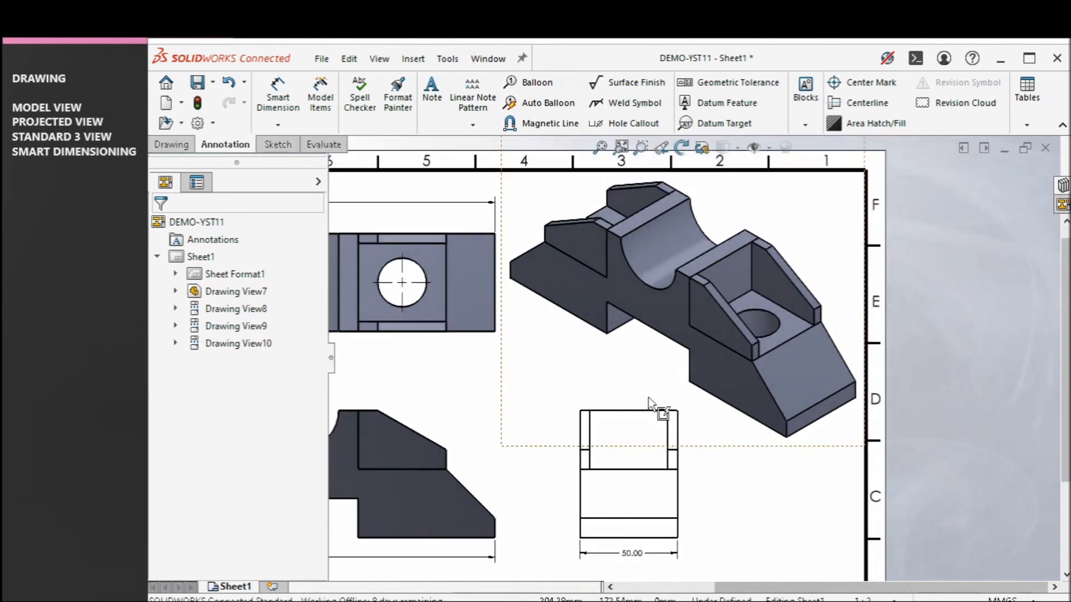
left_click(595, 363)
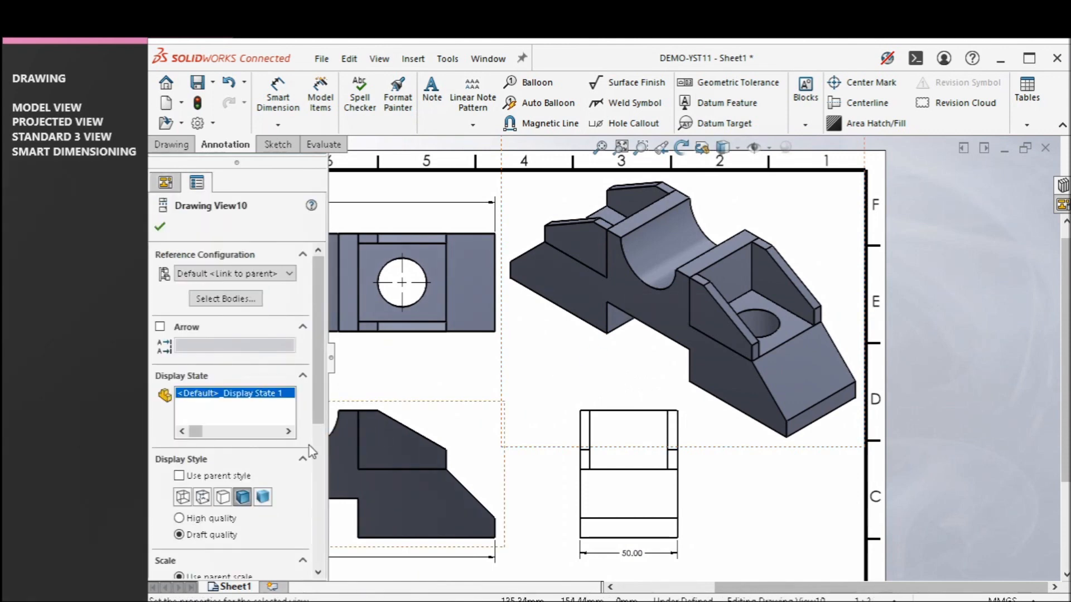
scroll(312, 446, "down", 5)
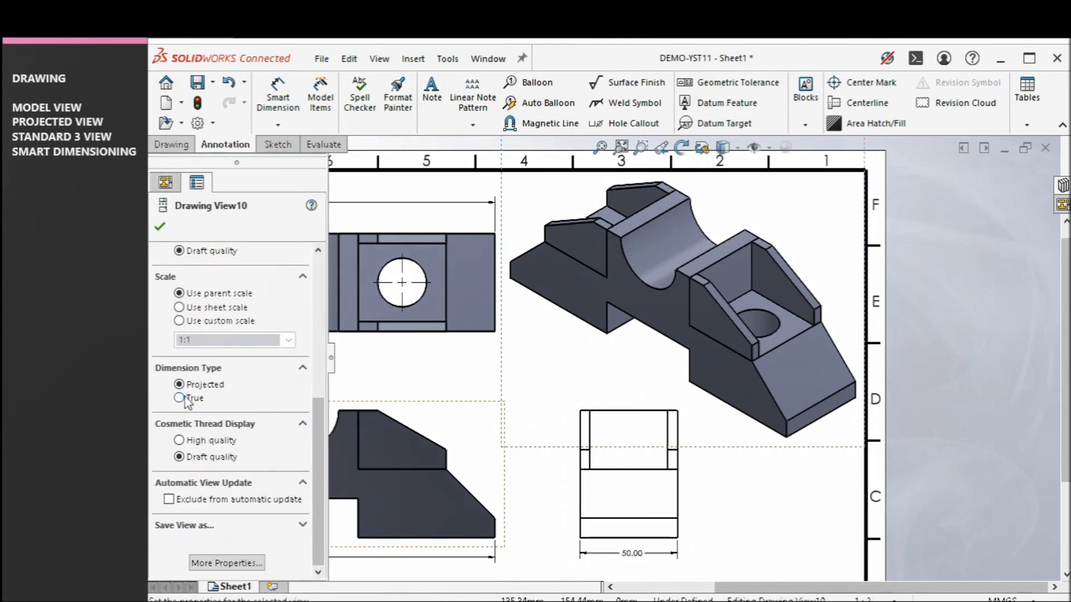
left_click(160, 227)
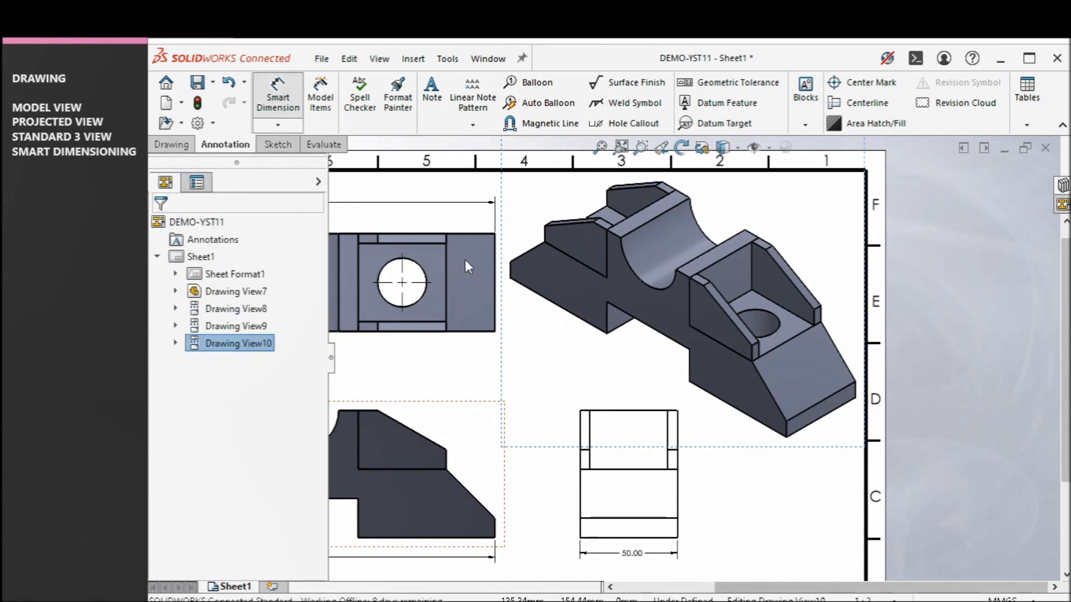
Dimension the isometric view's overall length between the bottom corners of its long side, placing the dimension below the part.
left_click(509, 278)
left_click(786, 437)
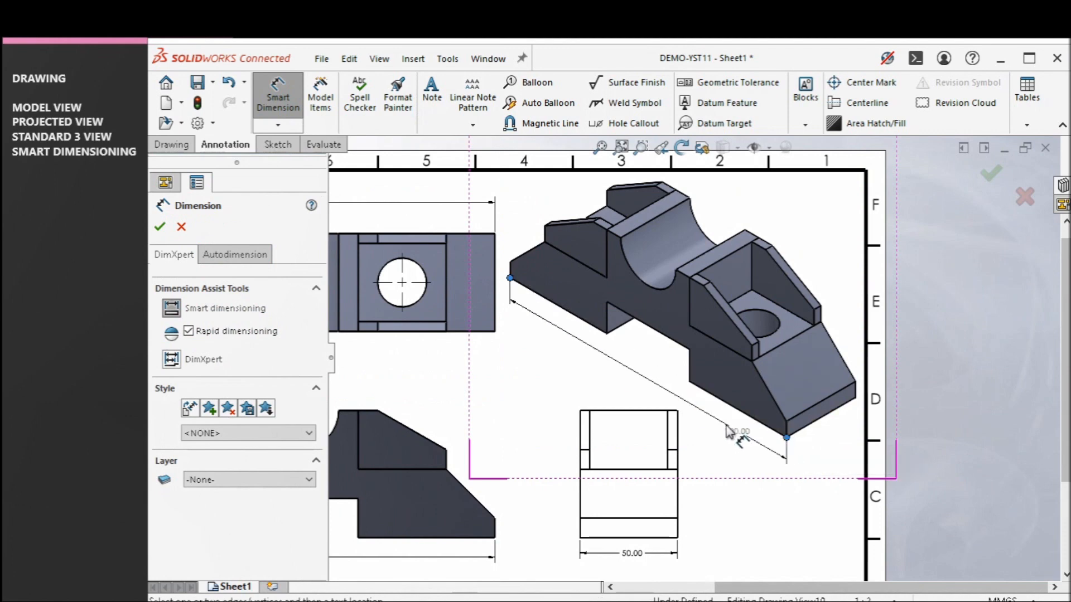
left_click(666, 398)
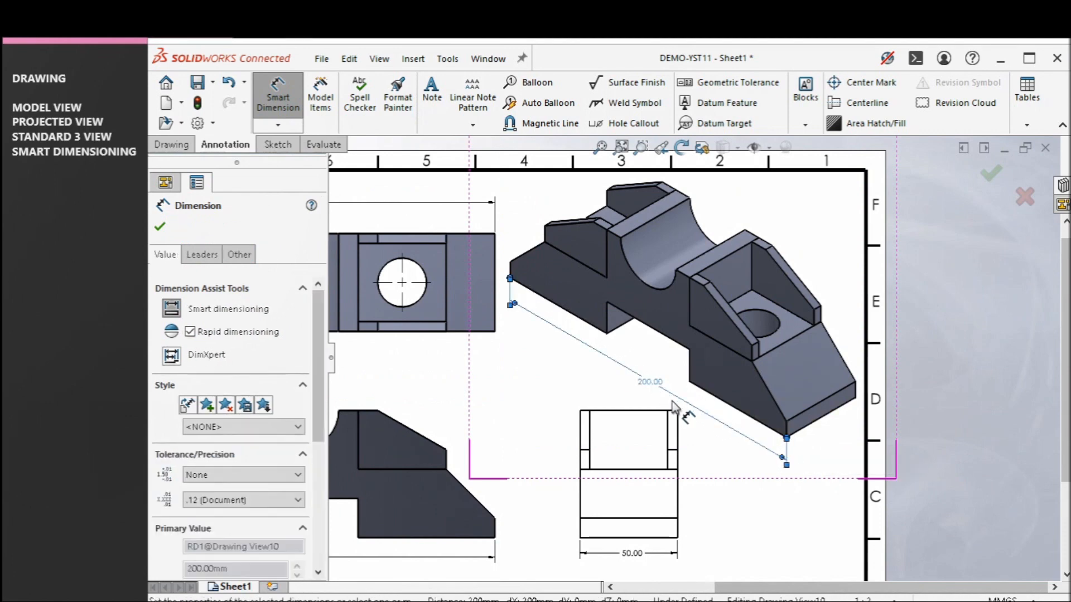
scroll(674, 407, "up", 5)
scroll(614, 353, "down", 5)
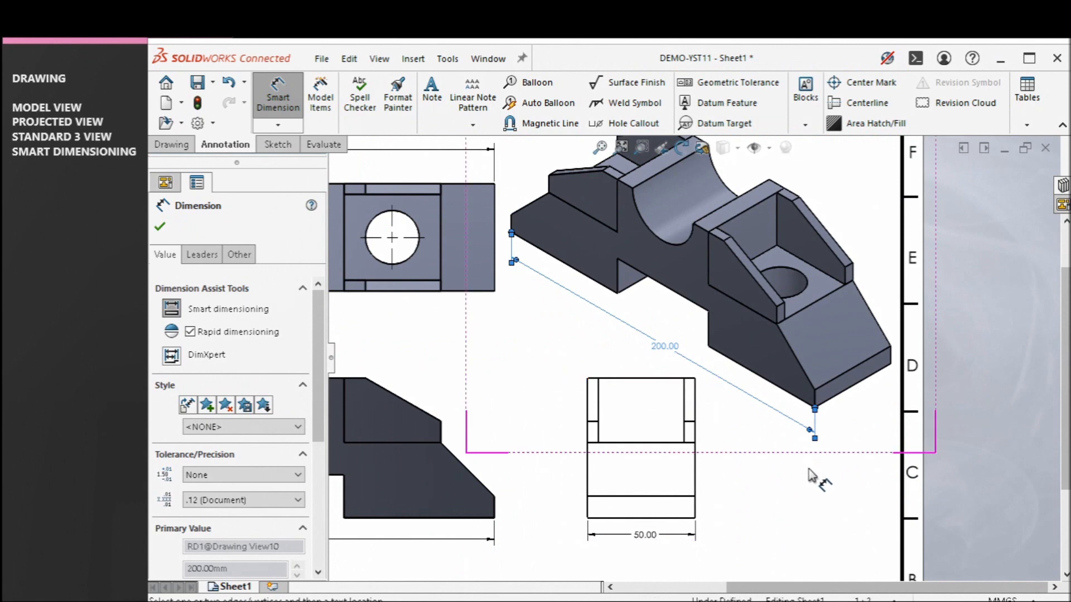
Dimension the bottom edge of the sloped end in the isometric view, place the dimension below it, and exit Smart Dimension.
left_click(860, 446)
scroll(853, 399, "up", 5)
scroll(845, 385, "up", 2)
left_click(826, 350)
left_click(812, 410)
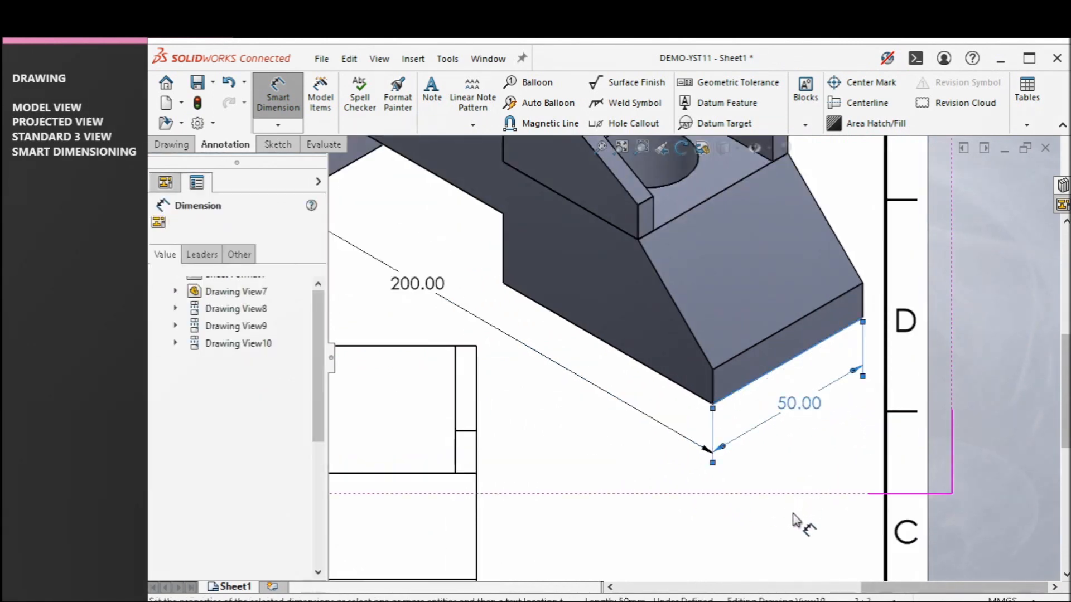
left_click(688, 400)
scroll(680, 379, "down", 6)
scroll(474, 279, "up", 2)
scroll(734, 349, "up", 3)
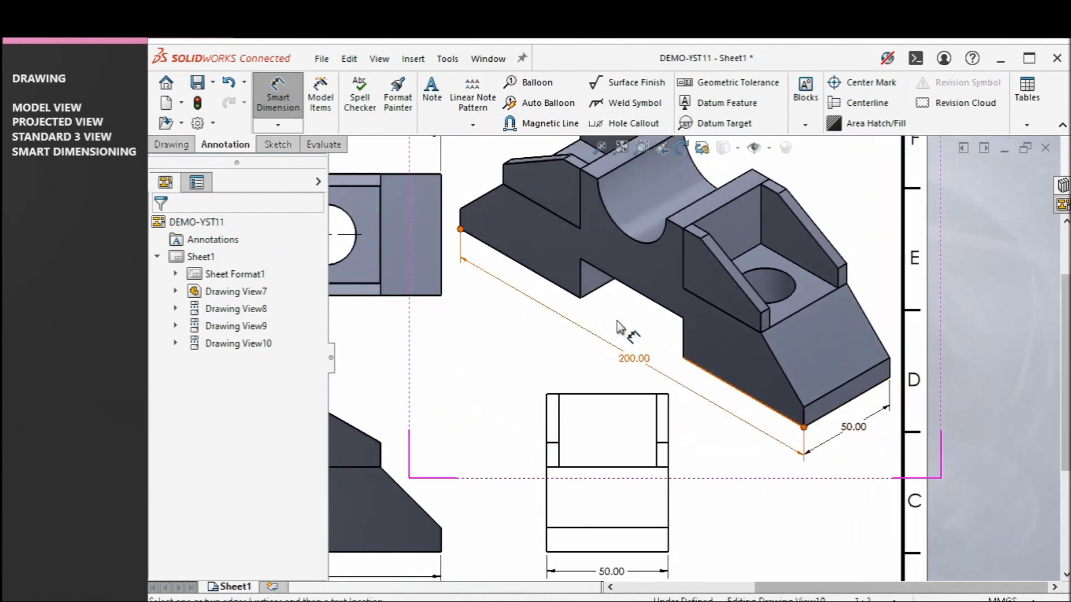
right_click(366, 351)
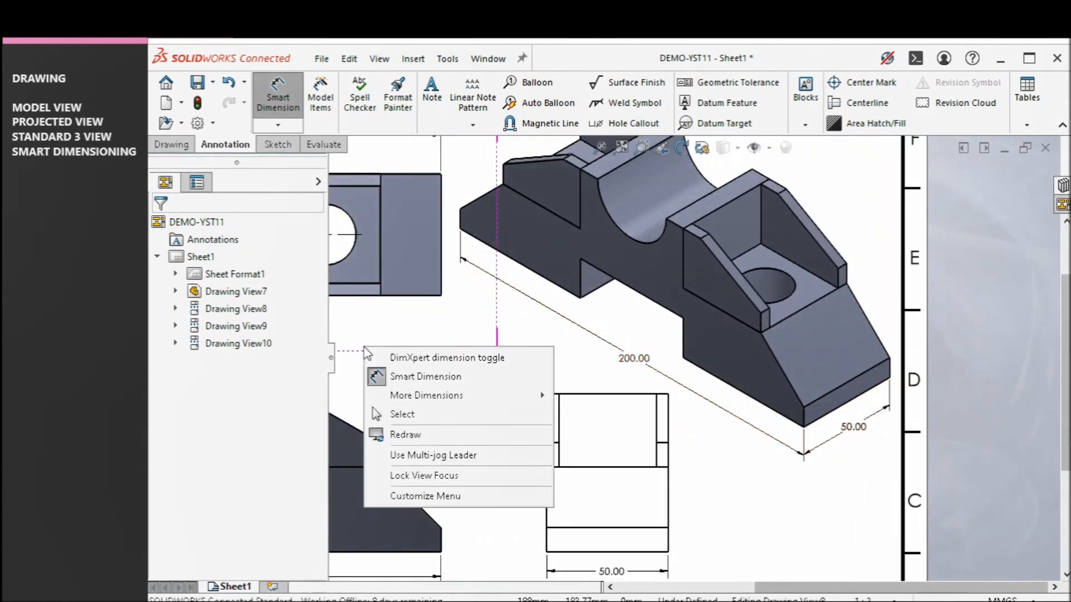
left_click(402, 414)
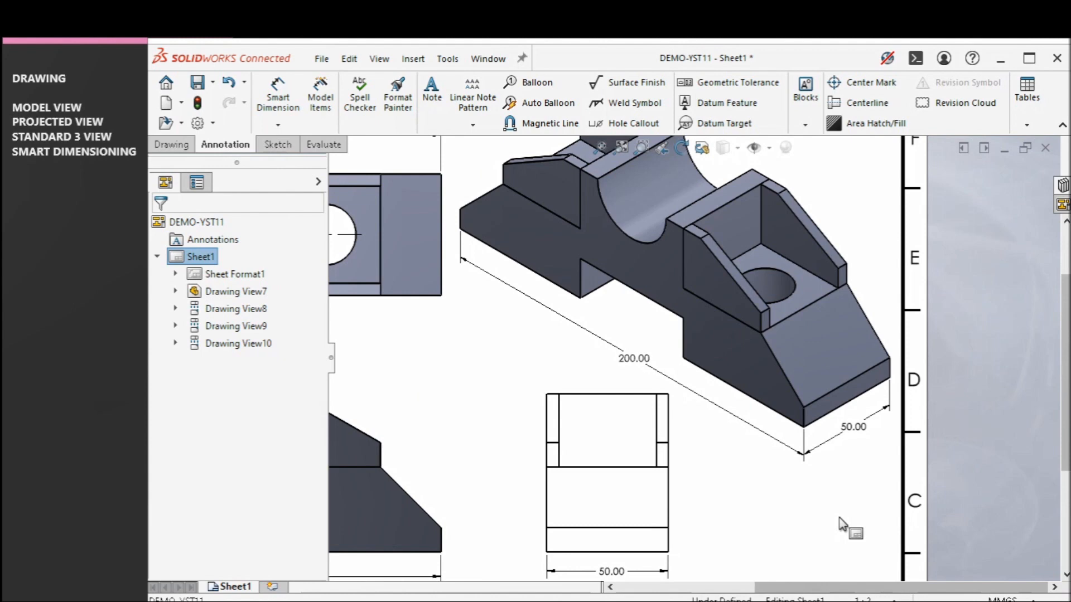
Review the isometric view's dimension type setting and examine its dimensions alongside the other views on the sheet.
left_click(633, 342)
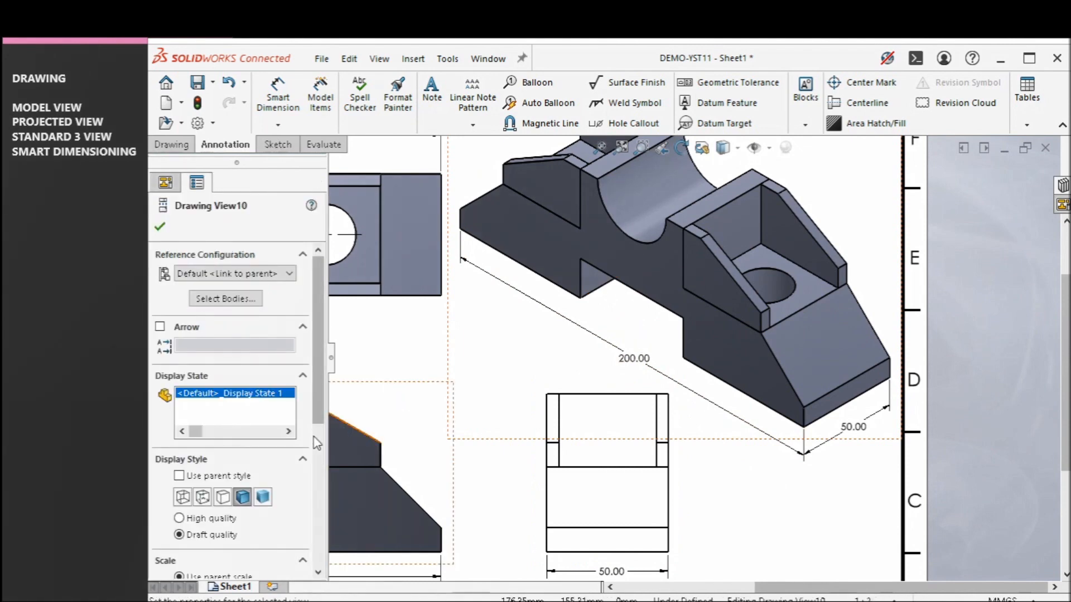
scroll(221, 418, "down", 5)
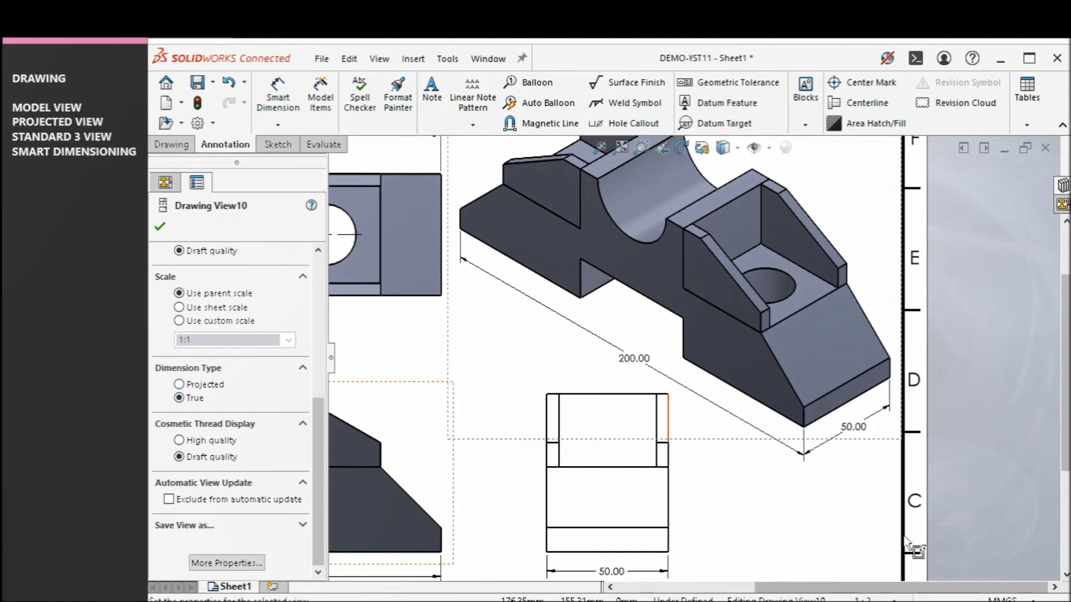
left_click(831, 505)
scroll(667, 360, "up", 3)
scroll(592, 227, "down", 2)
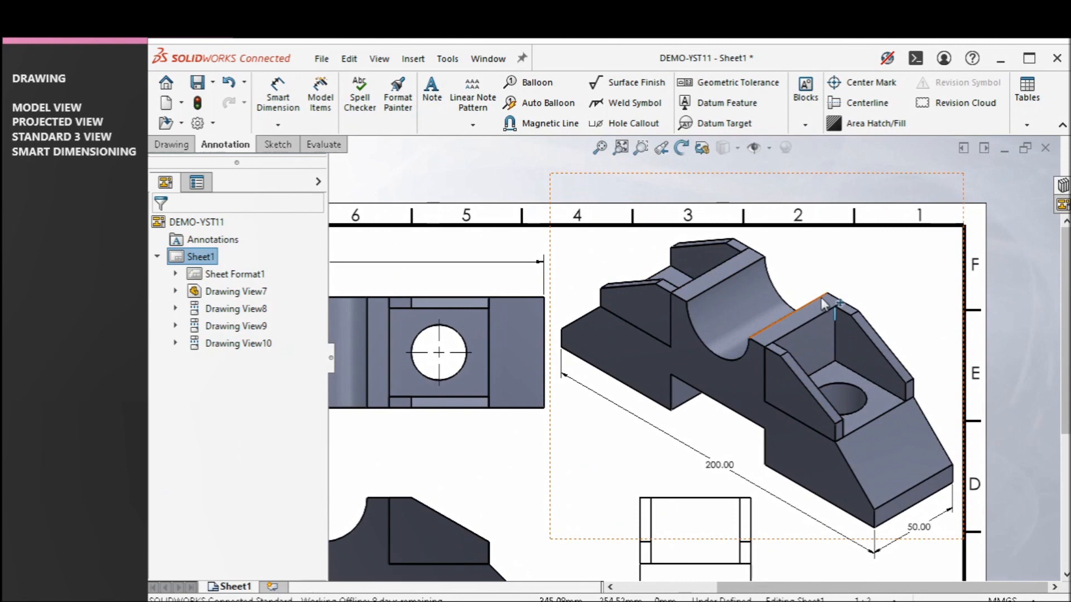
scroll(824, 303, "down", 1)
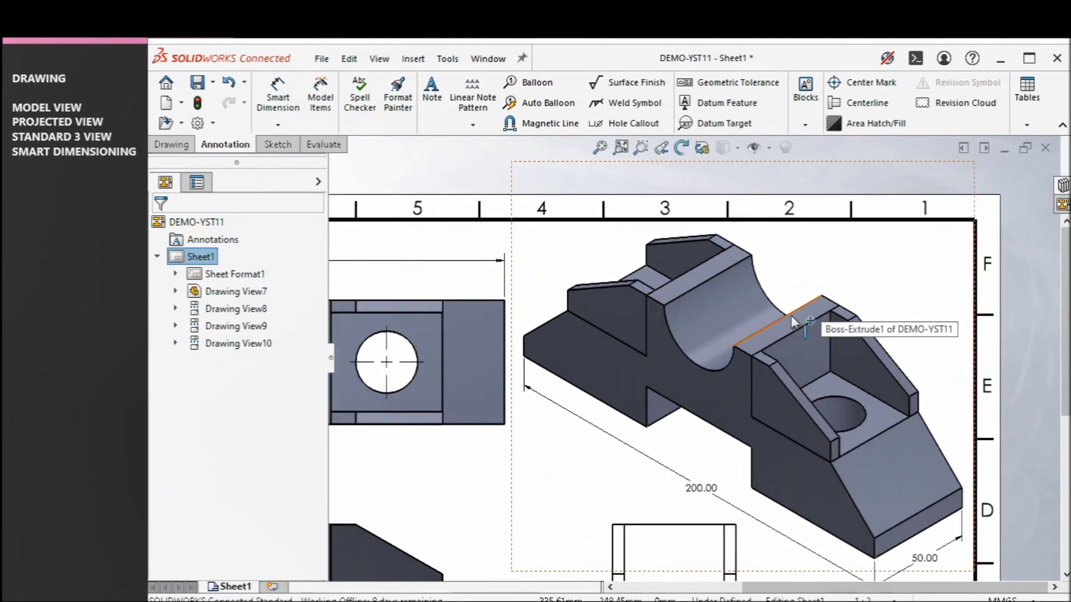
scroll(698, 358, "up", 6)
scroll(526, 479, "down", 2)
scroll(726, 408, "down", 1)
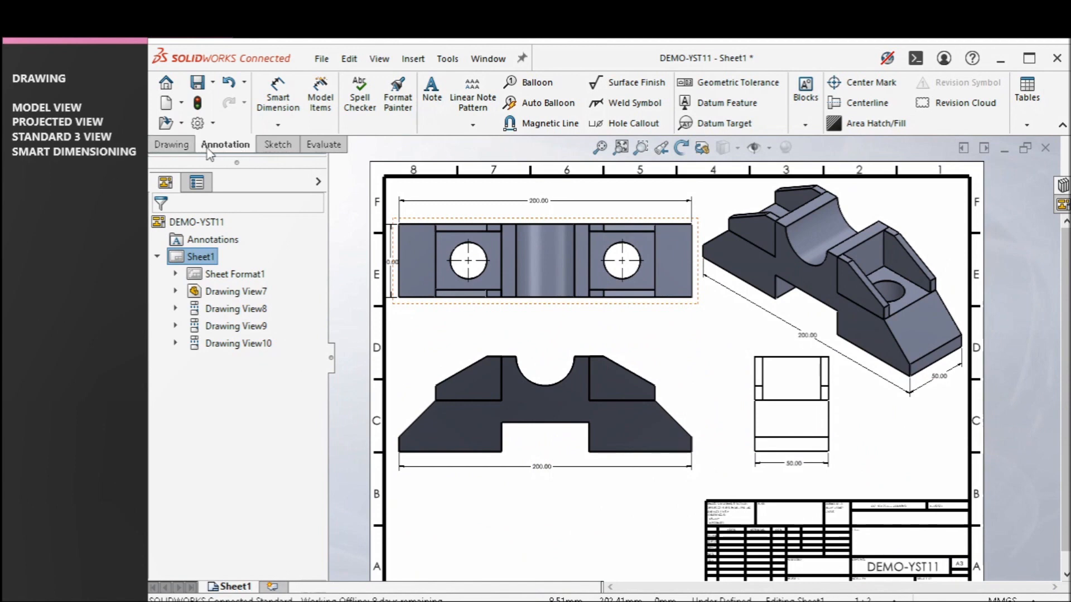
Look through the available dimension types and start Smart Dimension for the front view.
left_click(171, 145)
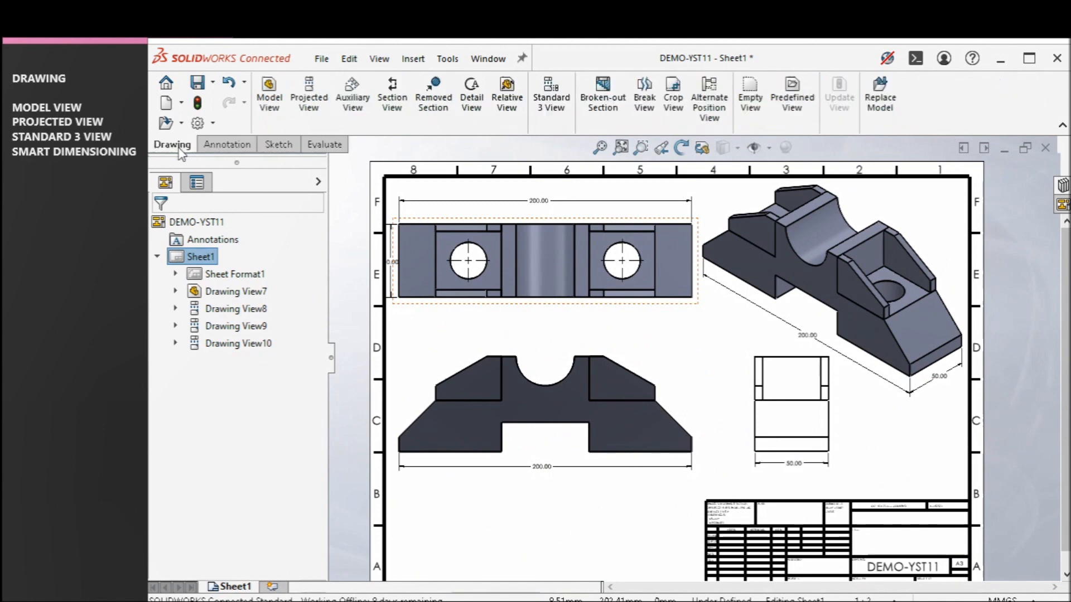
left_click(228, 146)
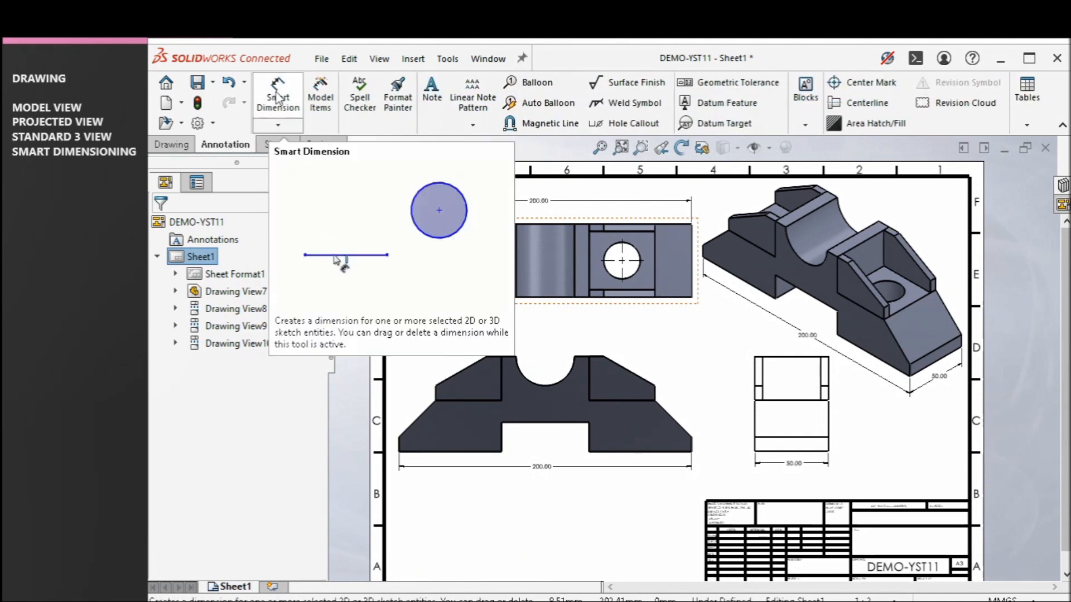
left_click(278, 125)
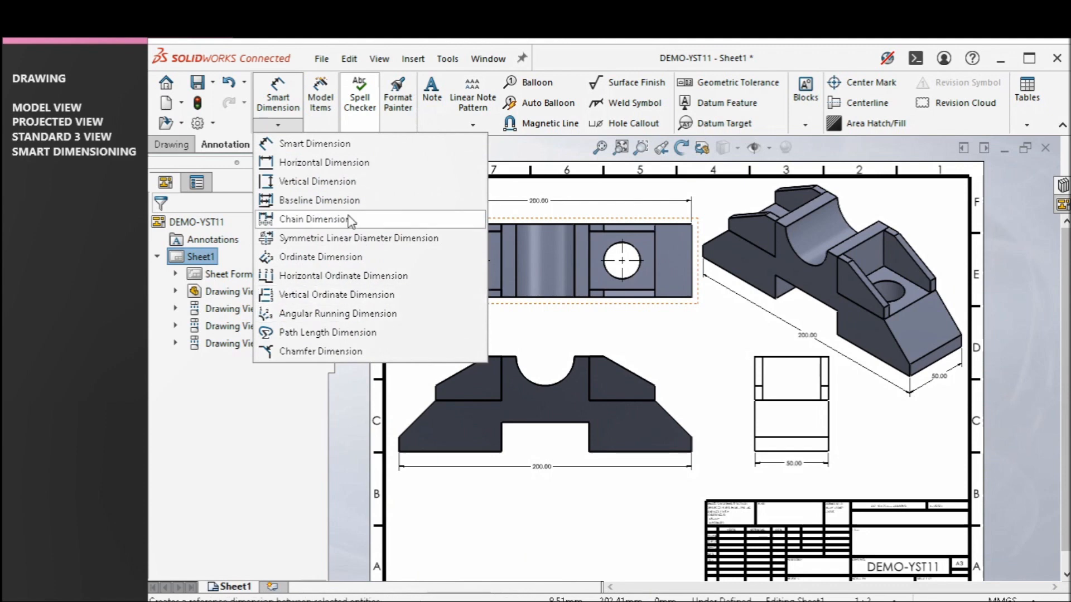
left_click(278, 125)
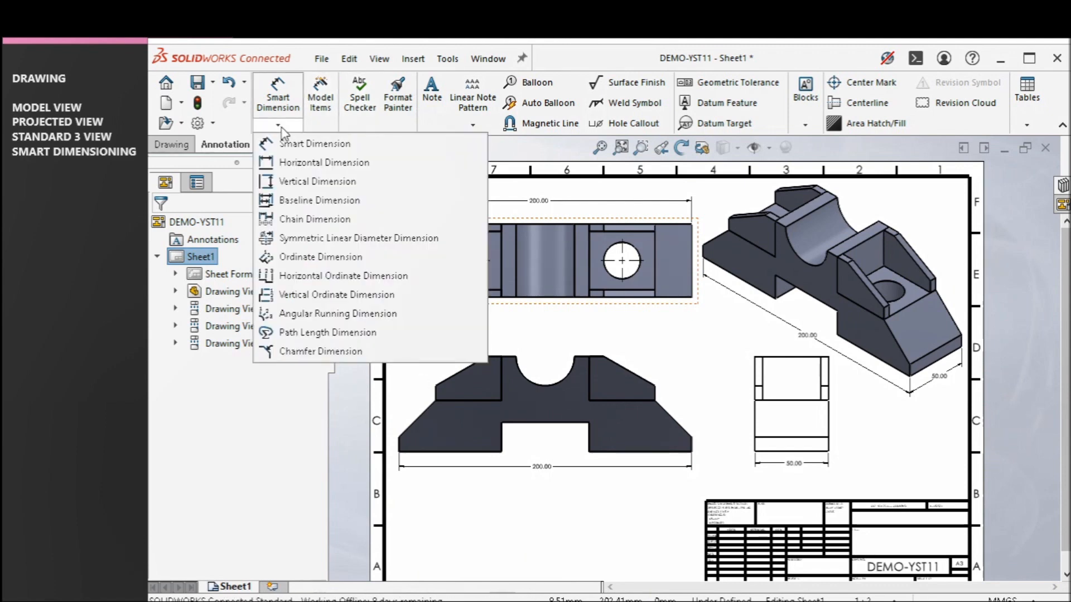
left_click(285, 99)
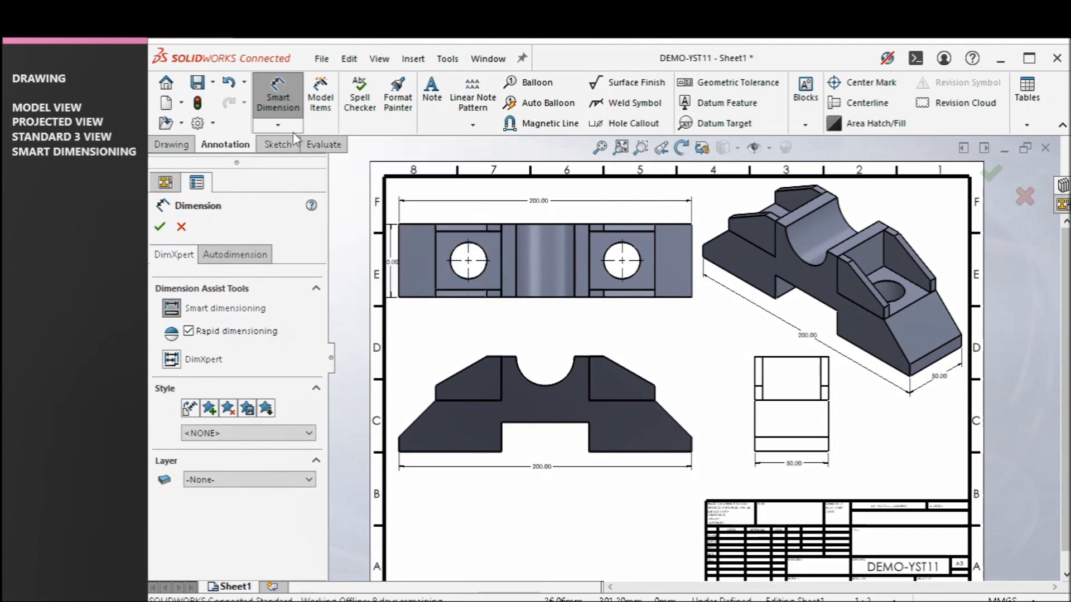
scroll(466, 488, "down", 3)
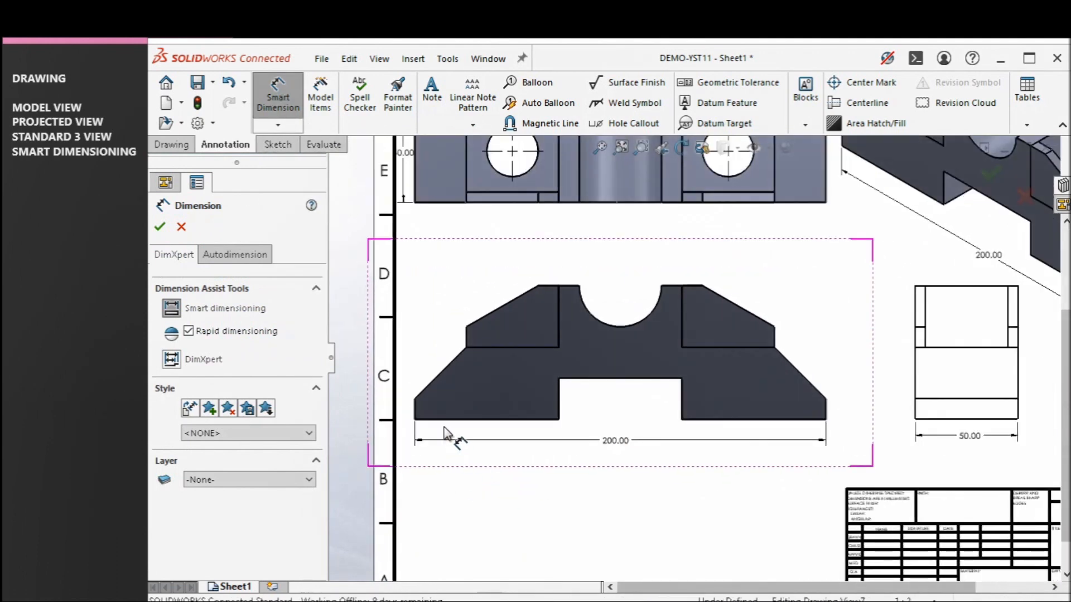
left_click(501, 445)
scroll(423, 425, "down", 2)
left_click(449, 406)
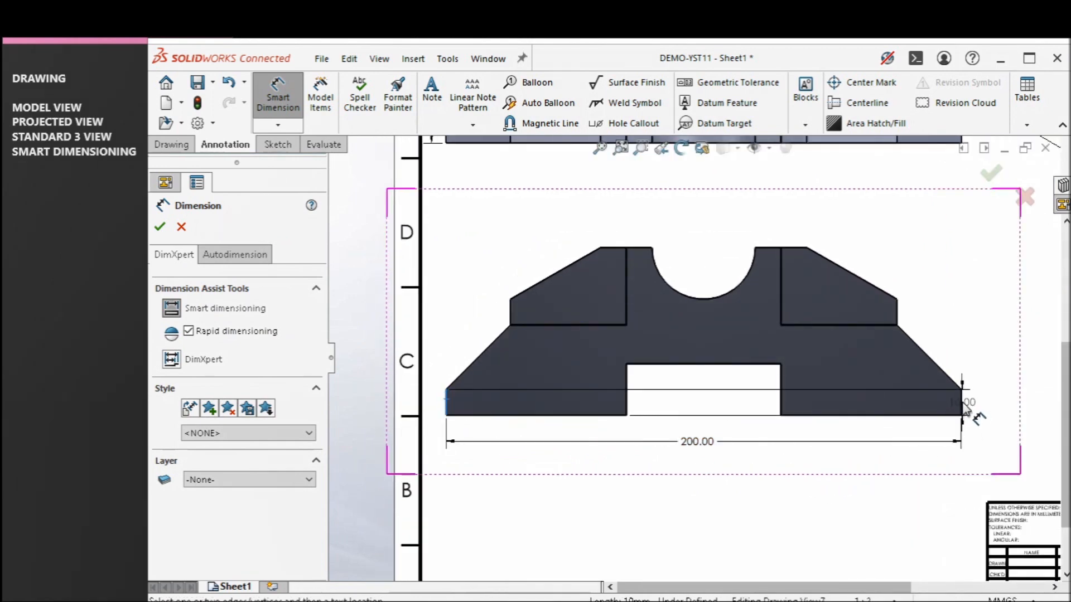
left_click(961, 402)
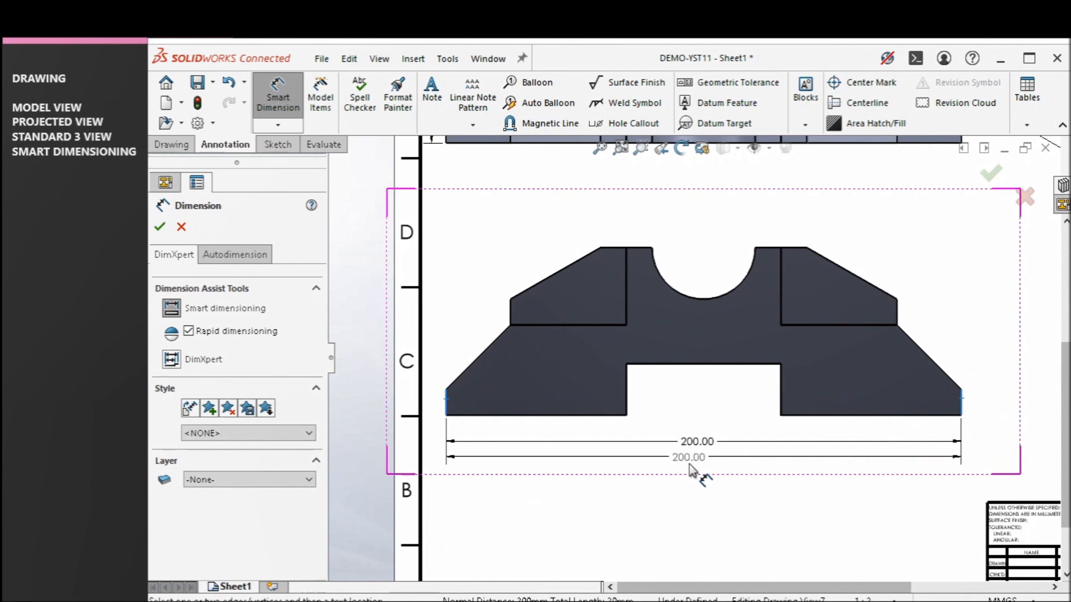
key("Escape")
Dimension the width of the front view's bottom notch between its two vertical edges.
scroll(691, 465, "down", 5)
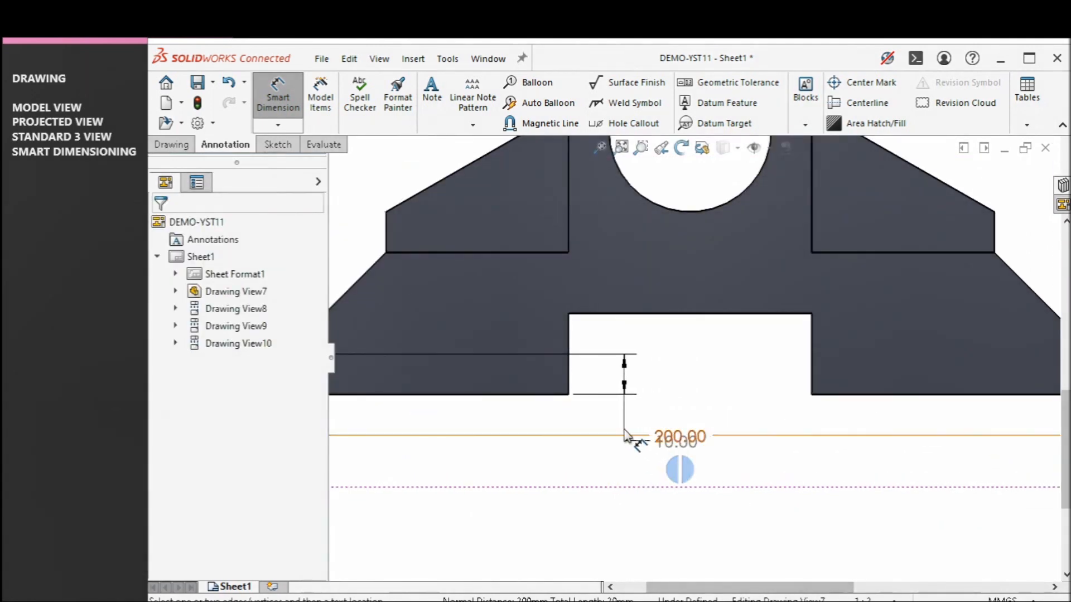
left_click(570, 349)
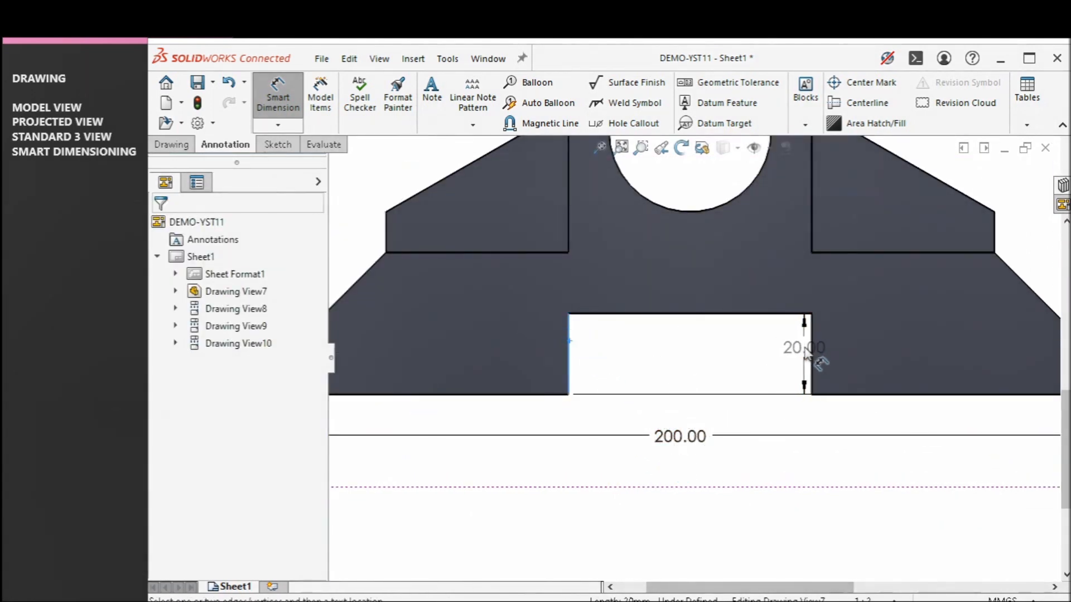
left_click(811, 365)
left_click(693, 387)
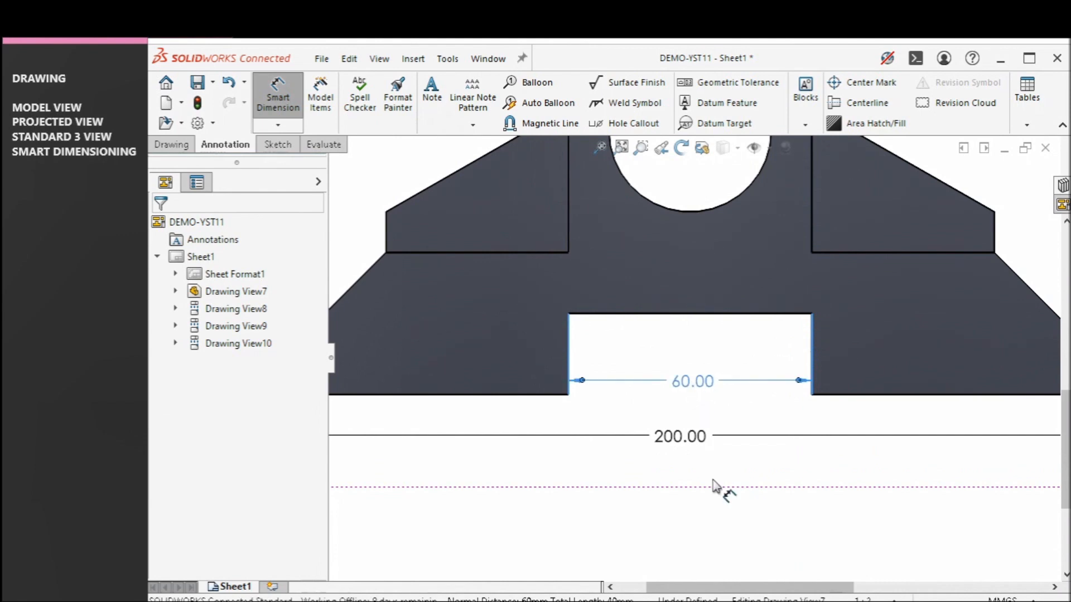
Dimension the bottom notch's height inside the notch, and move the notch width and overall length dimensions lower beneath the front view.
left_click(551, 393)
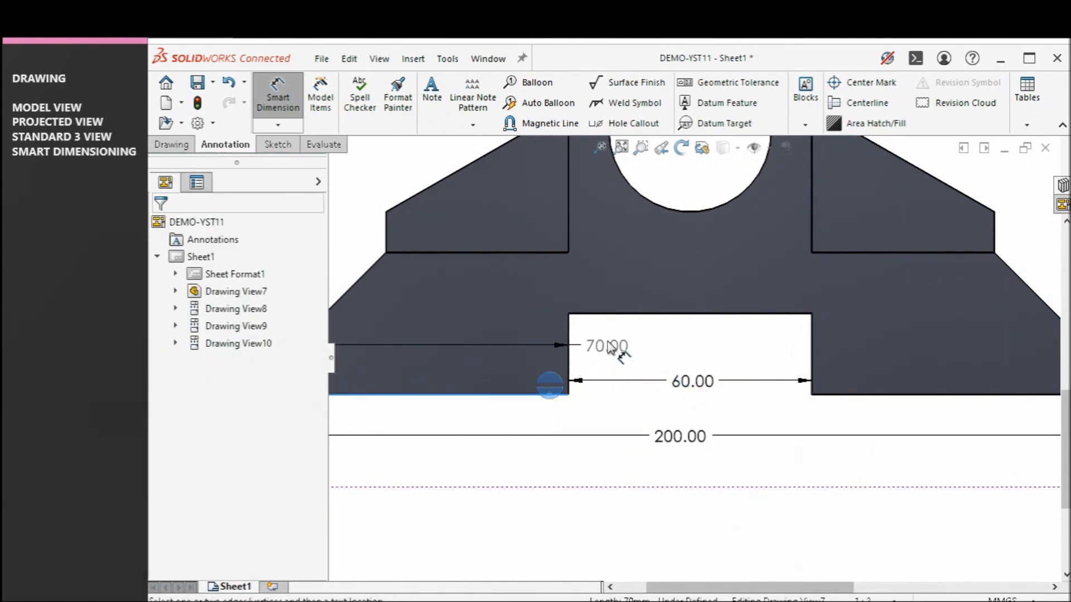
left_click(612, 317)
left_click(616, 353)
left_click_drag(685, 400, 690, 455)
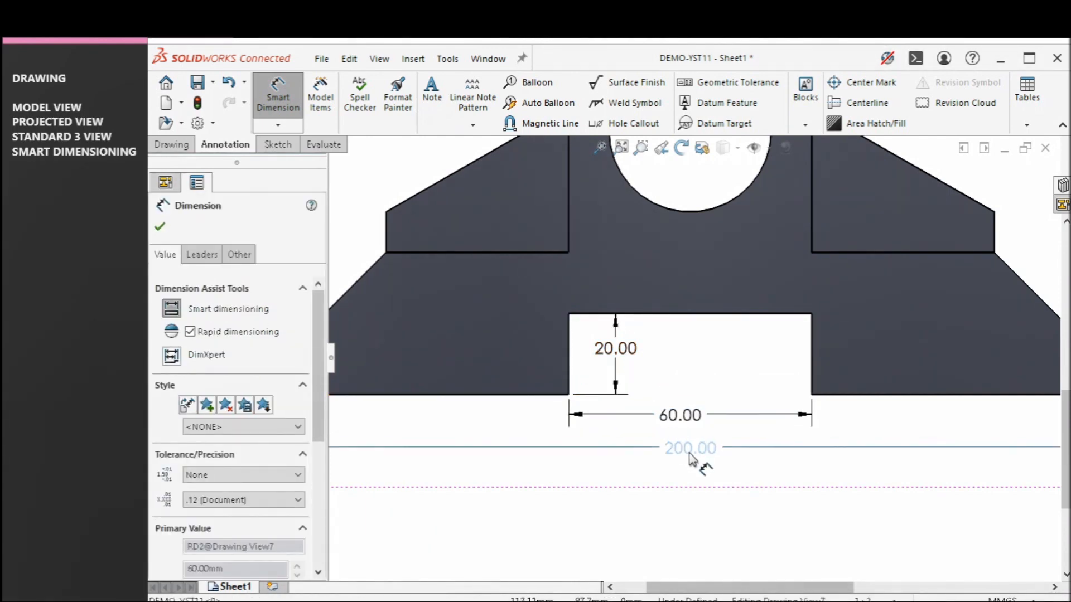
left_click(685, 527)
scroll(573, 412, "down", 3)
scroll(436, 399, "up", 2)
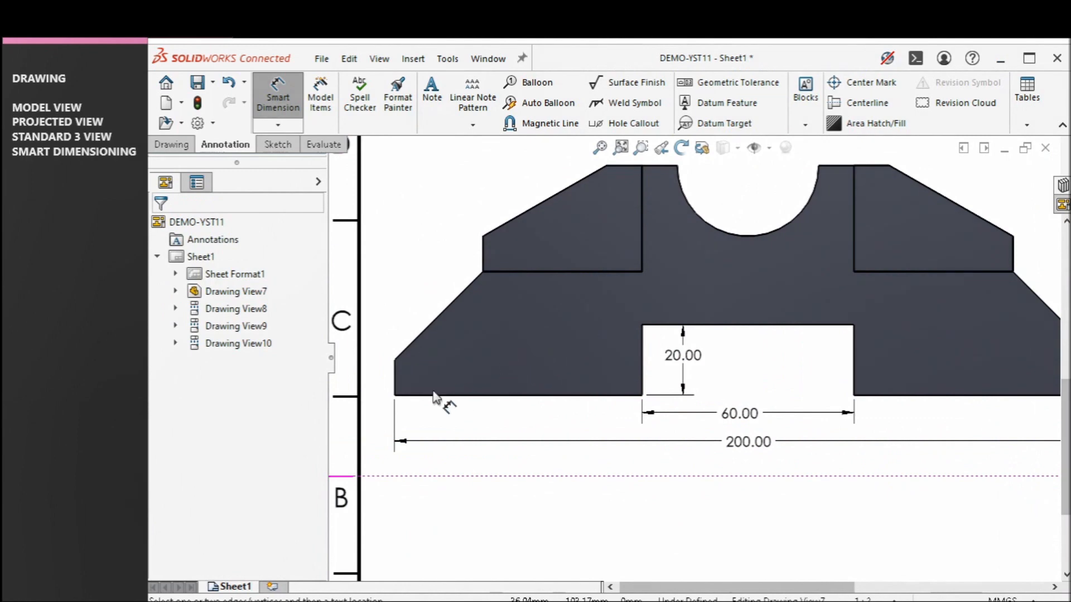
scroll(440, 365, "up", 2)
left_click(444, 366)
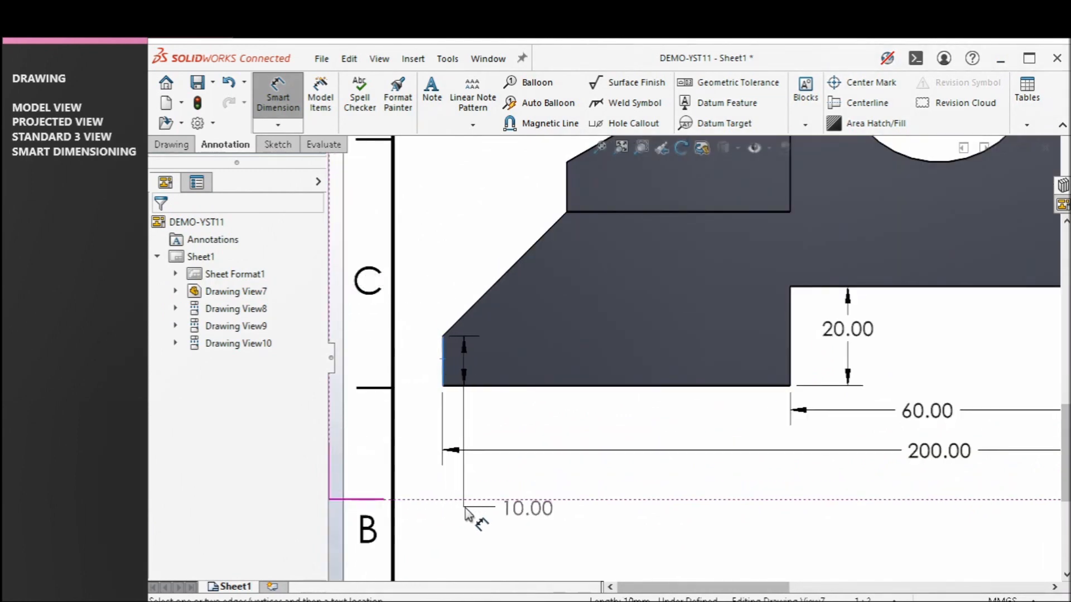
left_click(425, 495)
key("Delete")
Dimension the height of the short vertical edge at the front view's lower right end, placing the text outside the part.
scroll(425, 492, "up", 3)
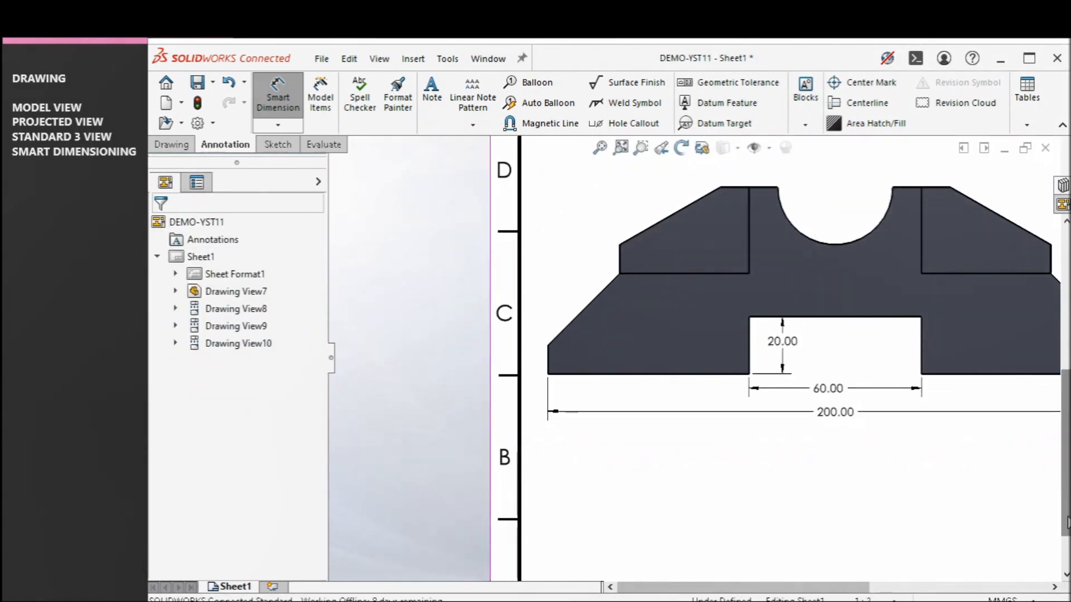
scroll(880, 454, "up", 3)
scroll(956, 353, "down", 4)
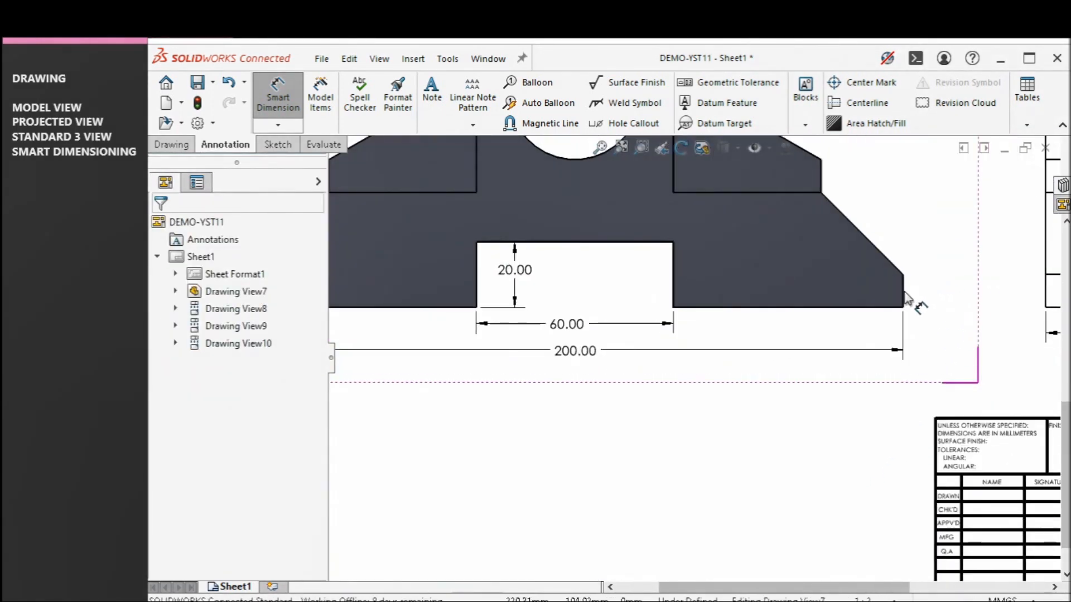
left_click(903, 291)
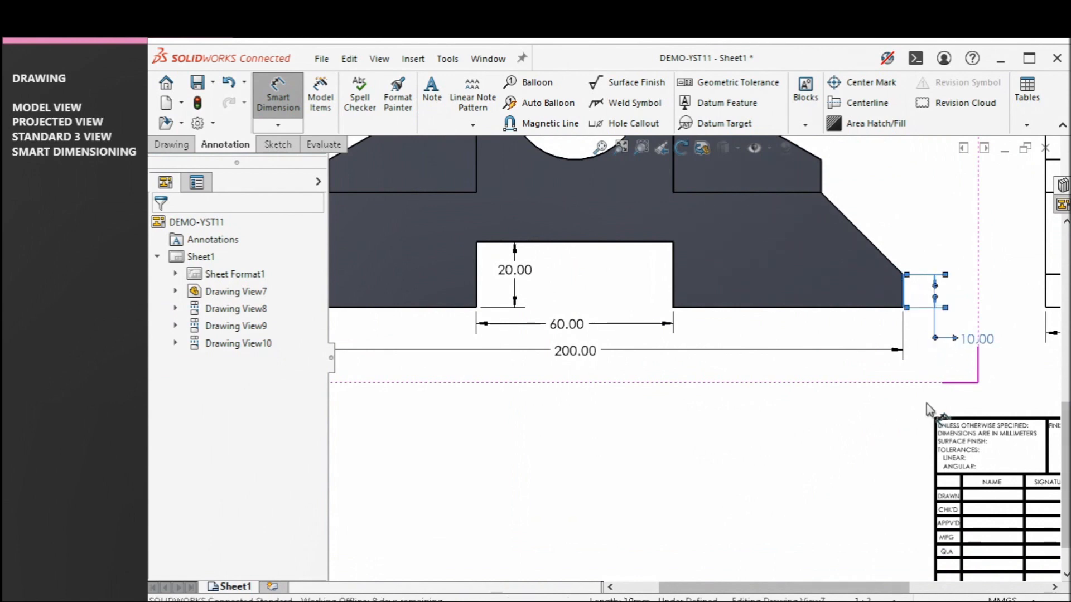
left_click(950, 343)
left_click(845, 225)
Dimension the height from the front view's bottom edge to the upper corner of the lower right slope, outside the short edge dimension.
scroll(845, 225, "up", 3)
scroll(845, 224, "down", 4)
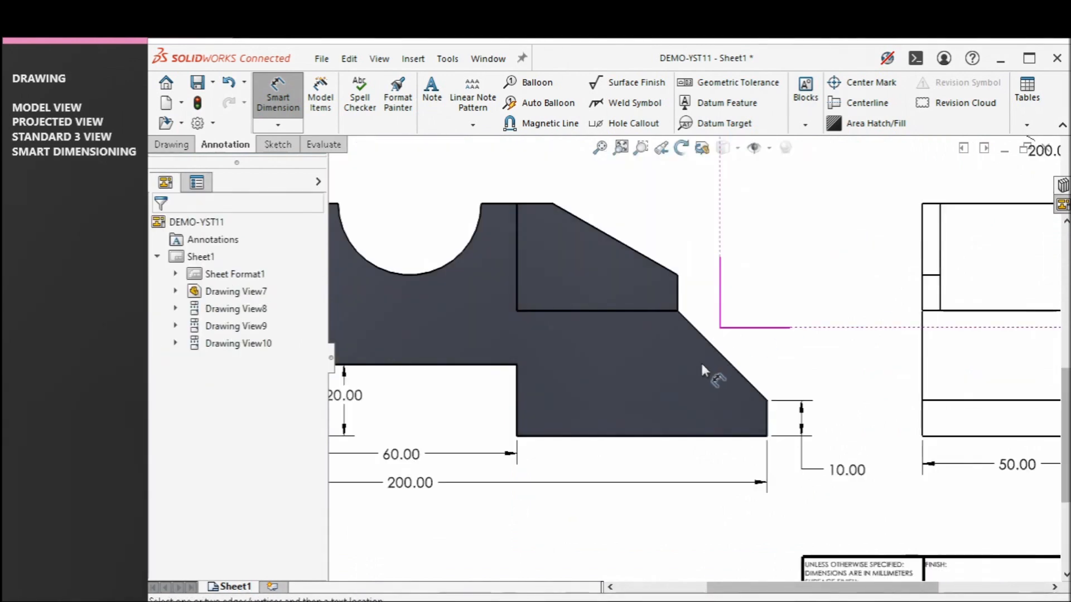
scroll(704, 362, "down", 2)
left_click(753, 465)
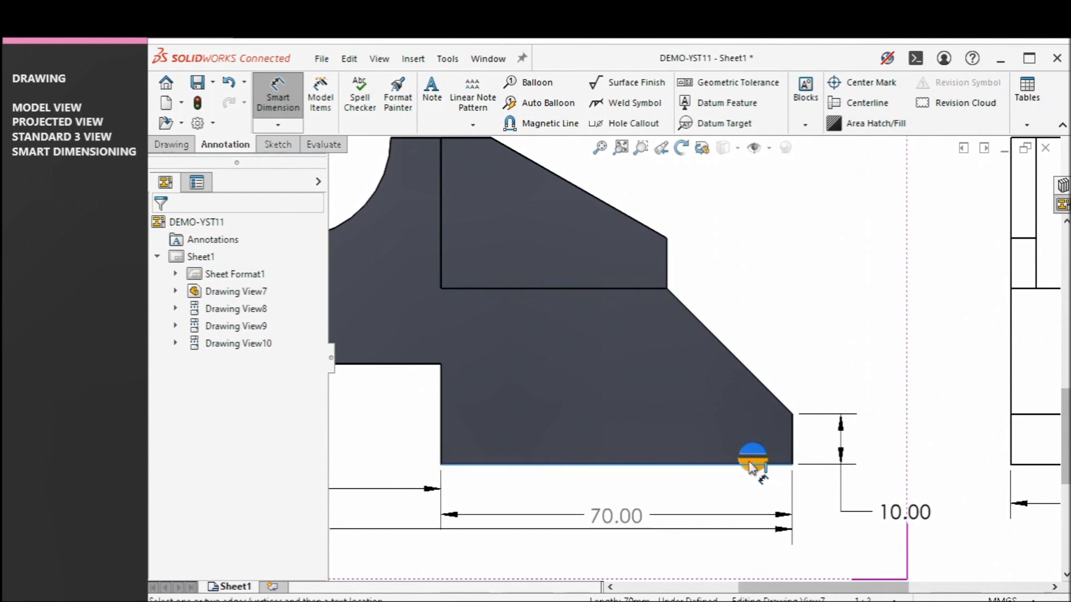
left_click(667, 289)
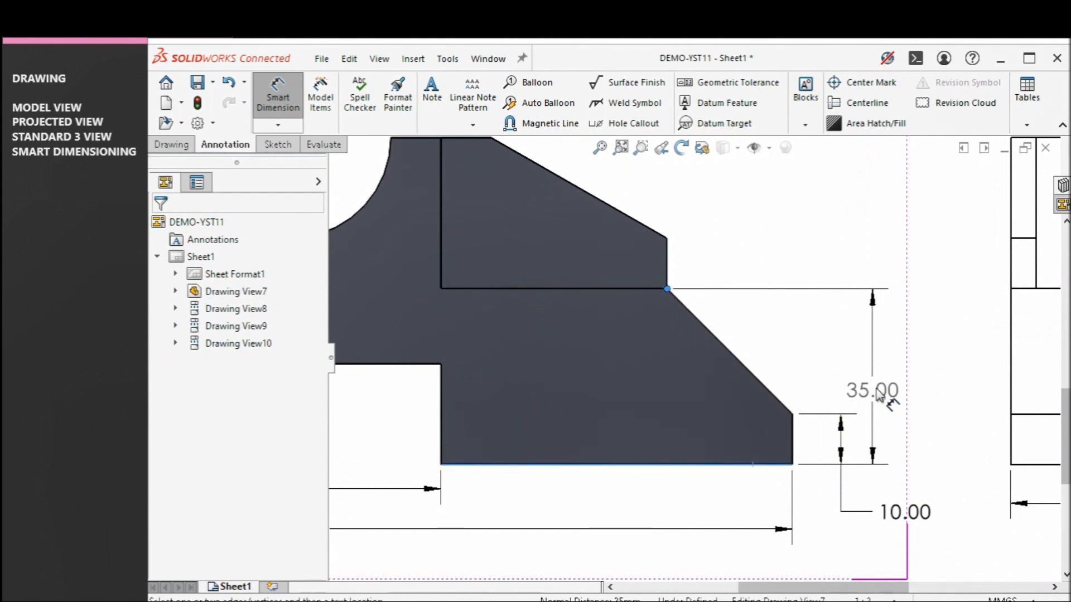
left_click(894, 376)
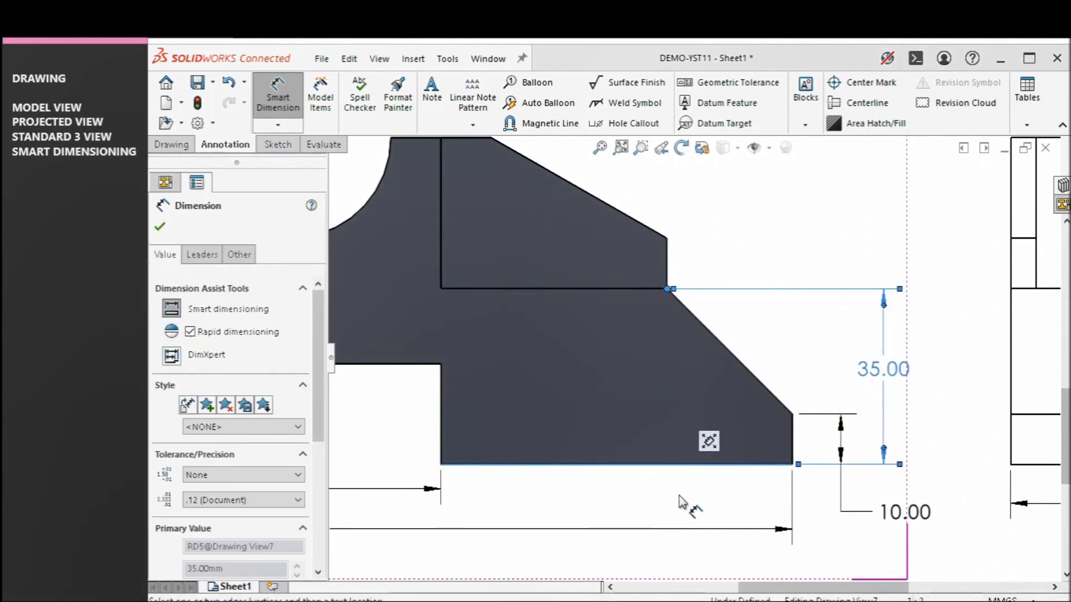
left_click(777, 485)
Dimension the horizontal distance between the two vertical edges on either side of the lower right slope, placing it above the slope.
left_click(793, 440)
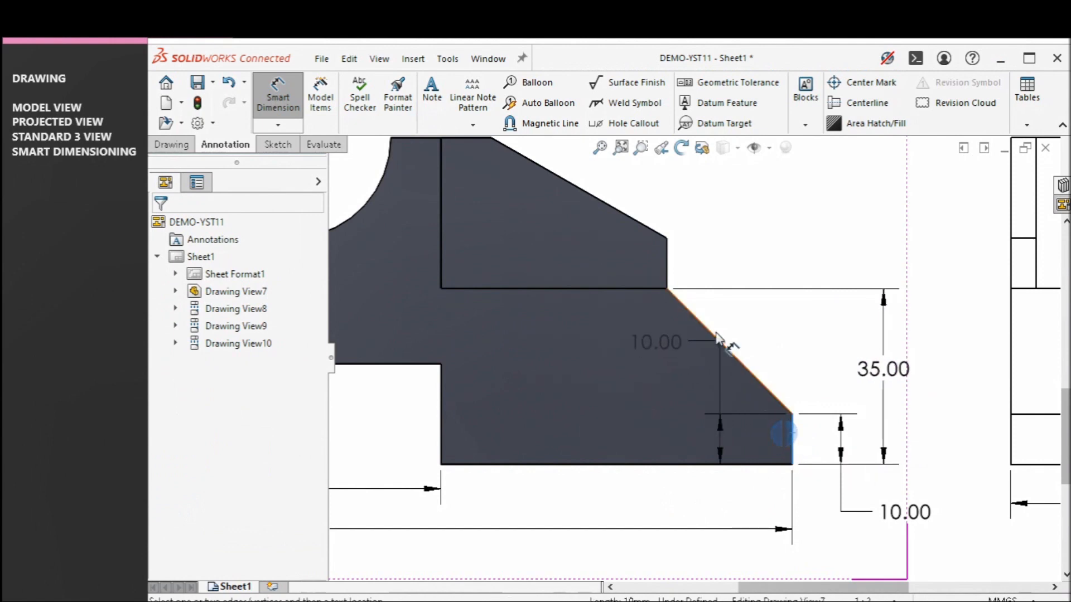
left_click(668, 288)
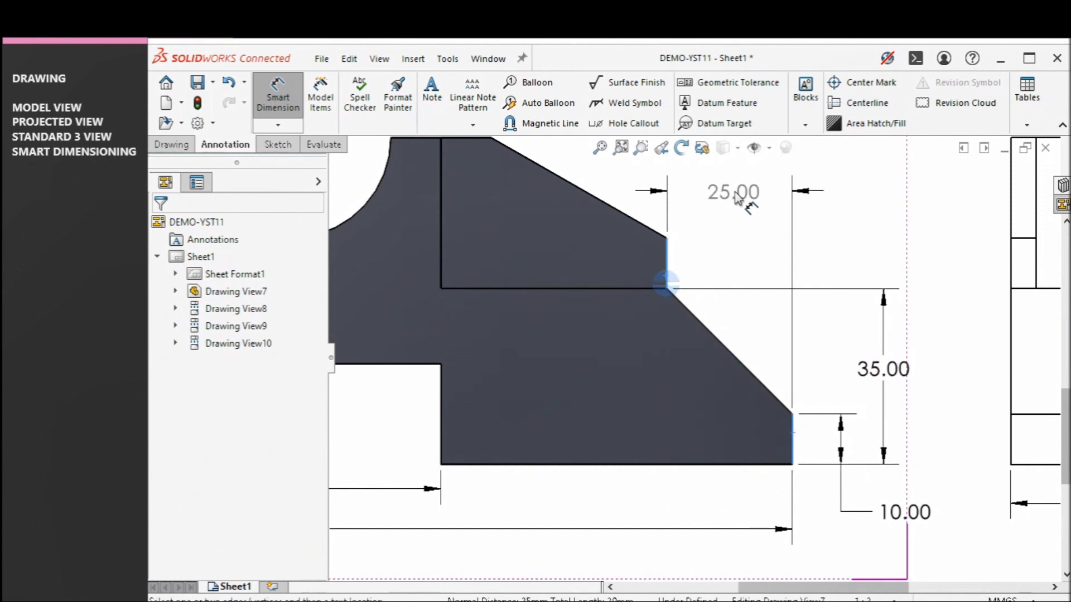
left_click(727, 191)
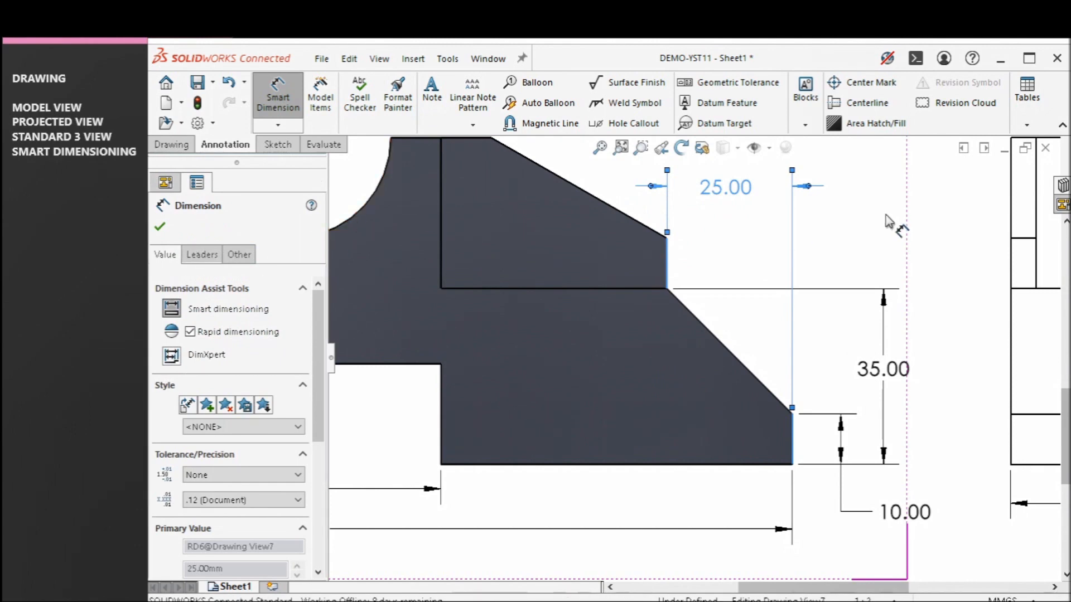
scroll(741, 239, "down", 1)
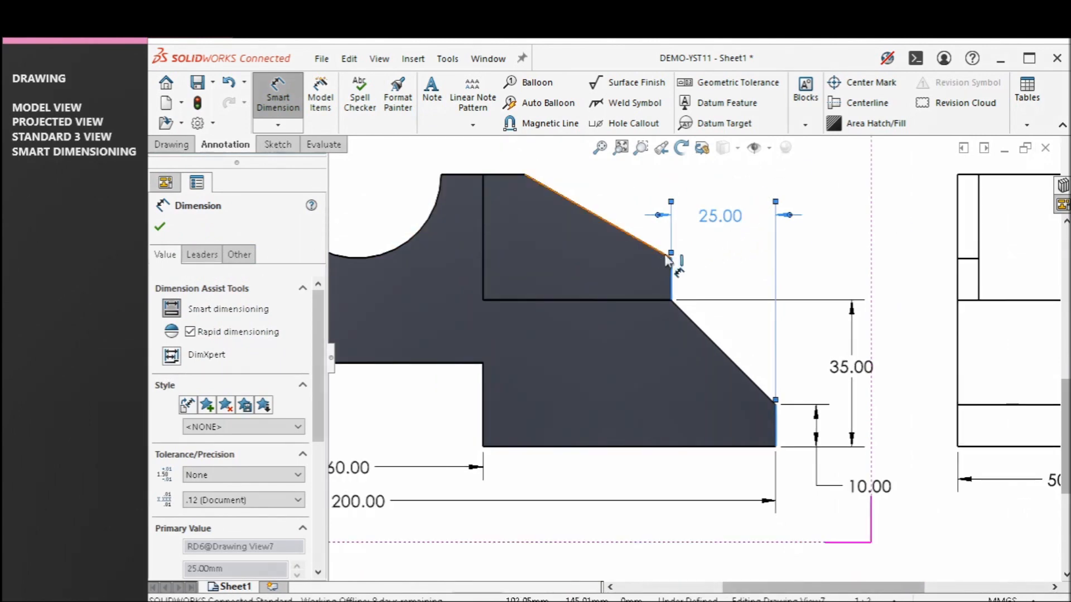
left_click(858, 263)
Compare outside and inside arrows on the front view's 25 mm dimension and set its arrows to inside.
scroll(866, 384, "up", 1)
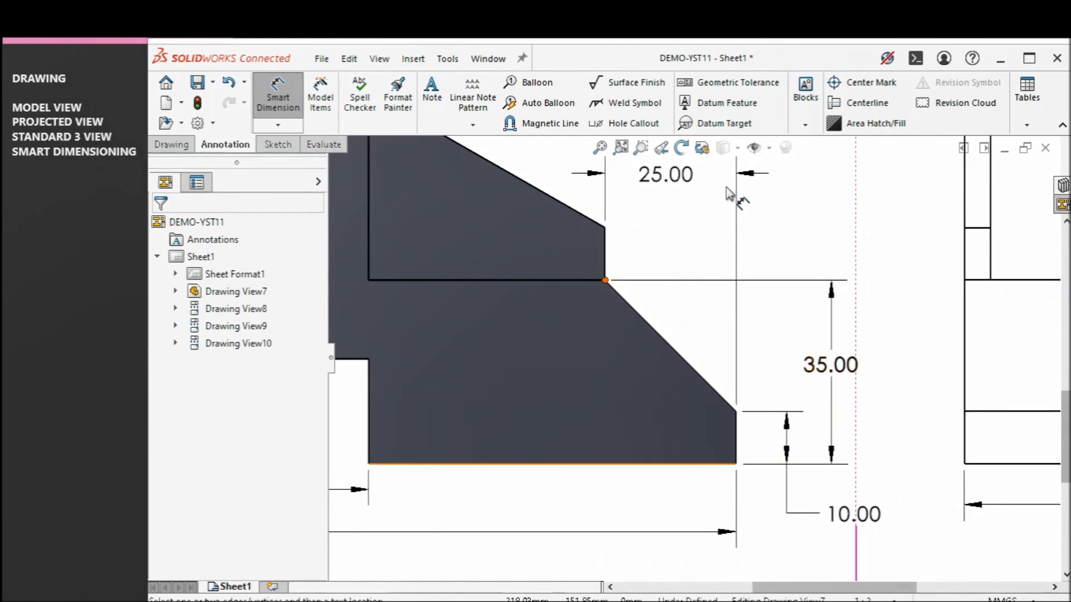
scroll(658, 195, "down", 1)
scroll(647, 210, "up", 1)
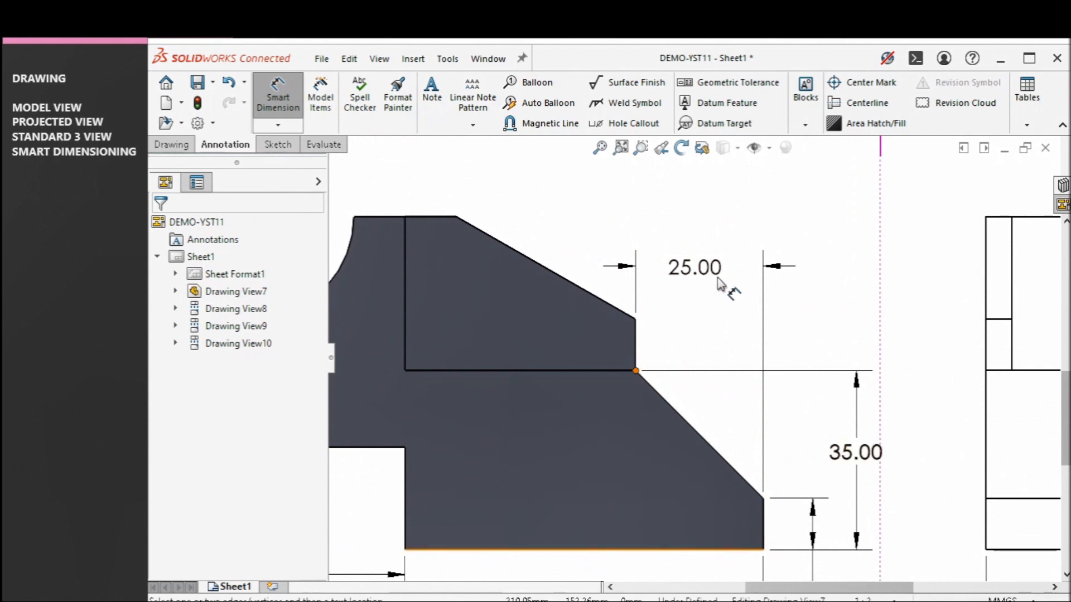
scroll(881, 458, "up", 1)
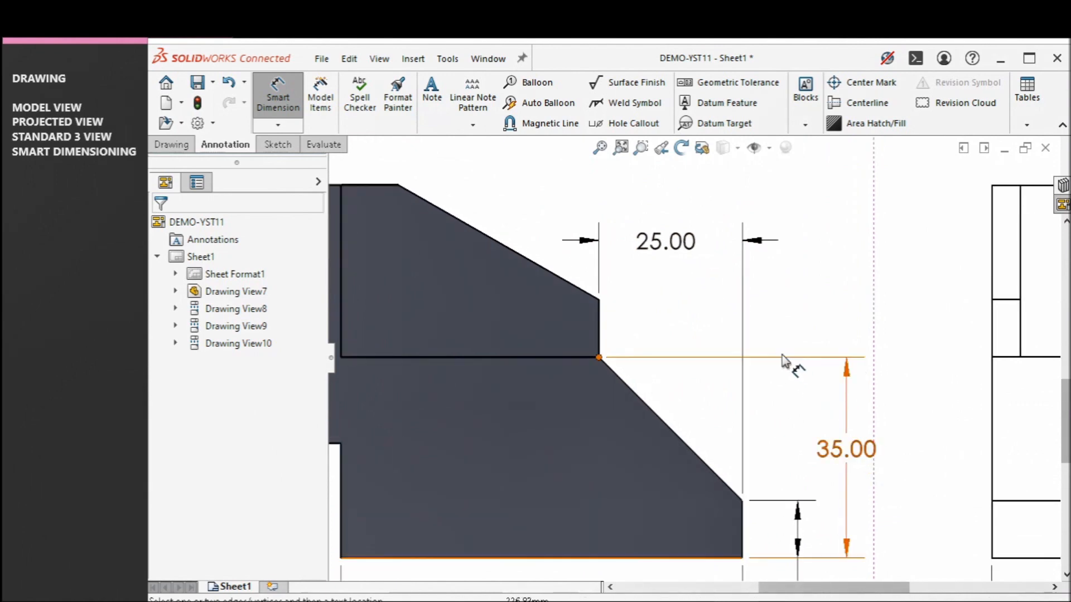
left_click(654, 261)
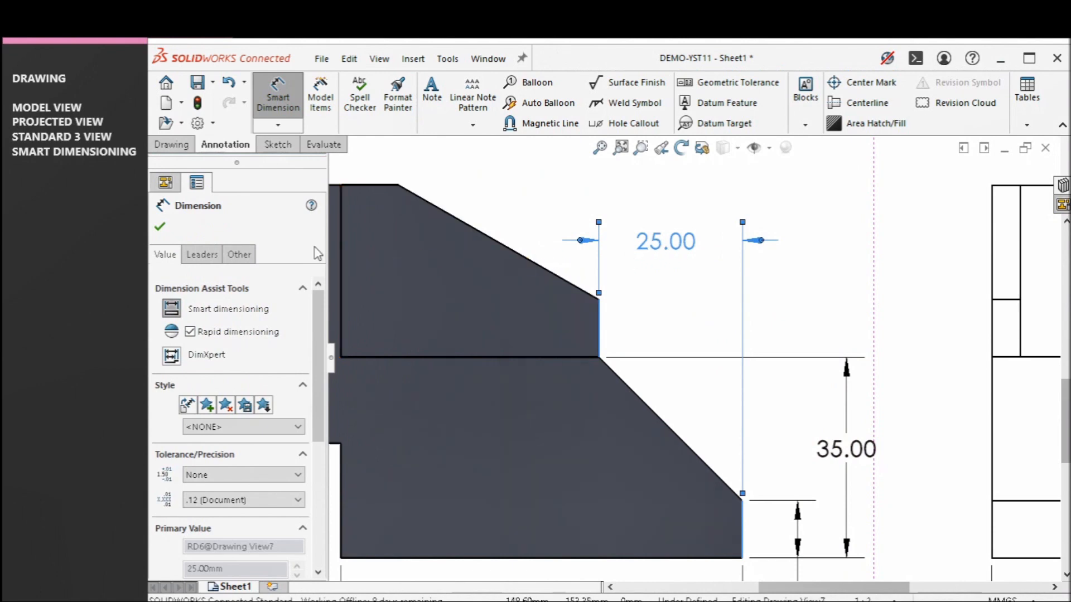
left_click(215, 256)
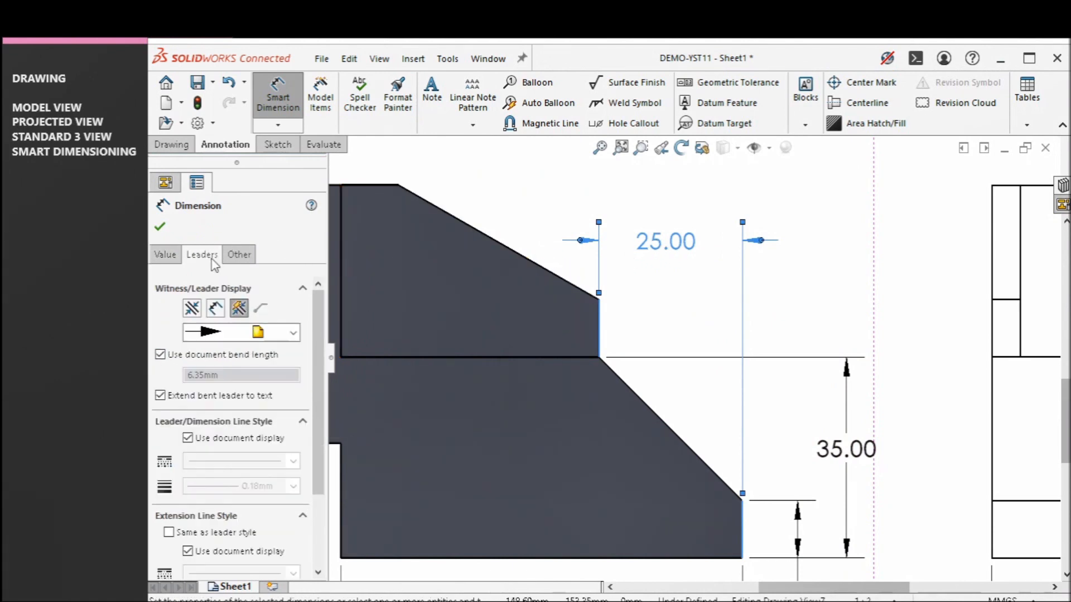
left_click(215, 308)
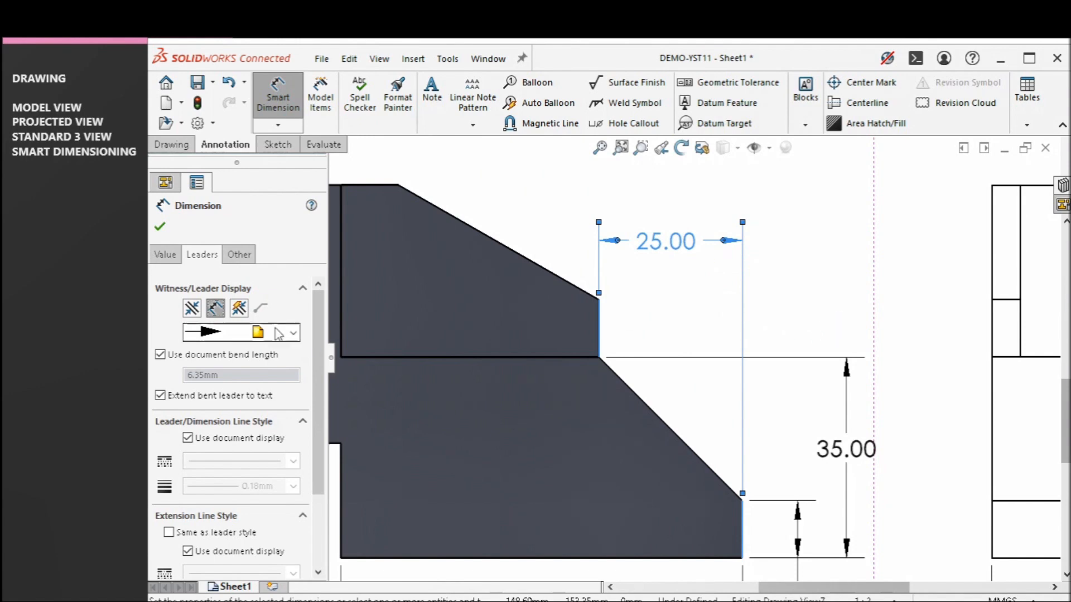
left_click(190, 311)
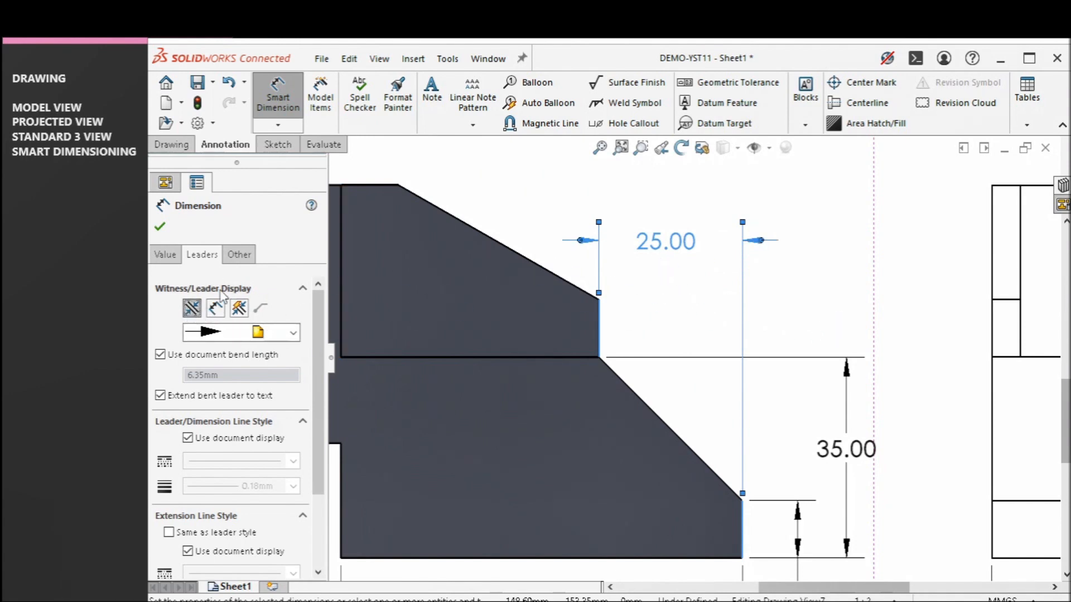
left_click(216, 310)
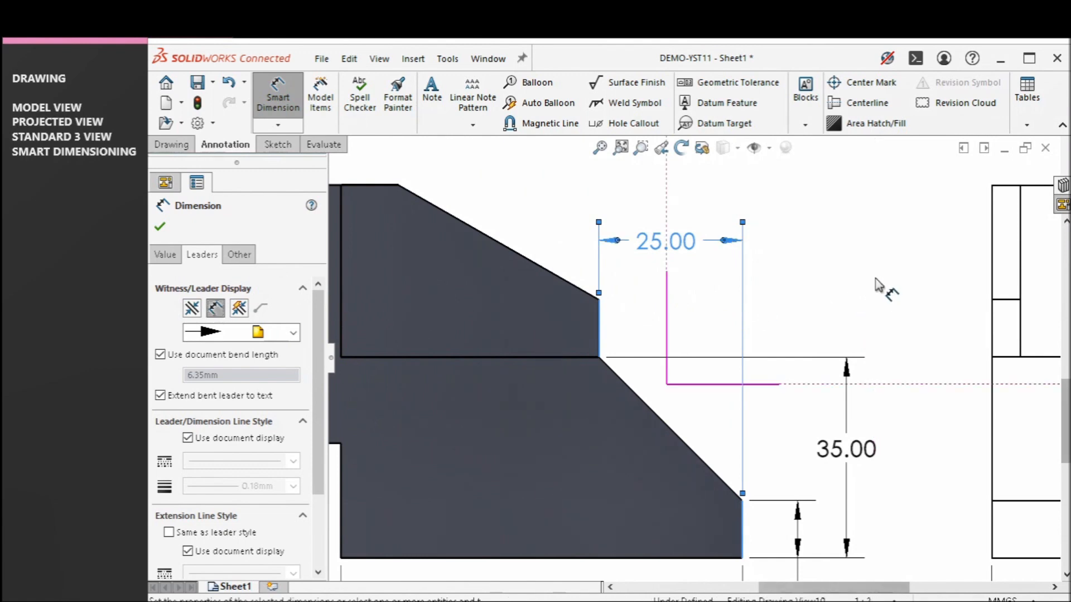
left_click(884, 287)
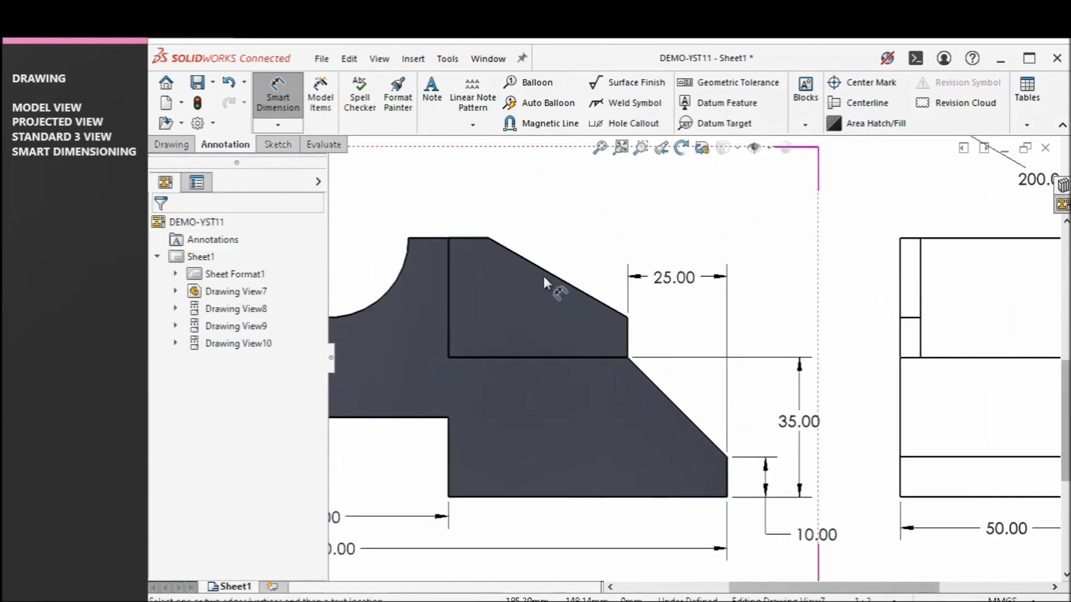
Examine the dimensions across all views on the full sheet and exit Smart Dimension.
scroll(543, 276, "up", 5)
scroll(446, 371, "down", 3)
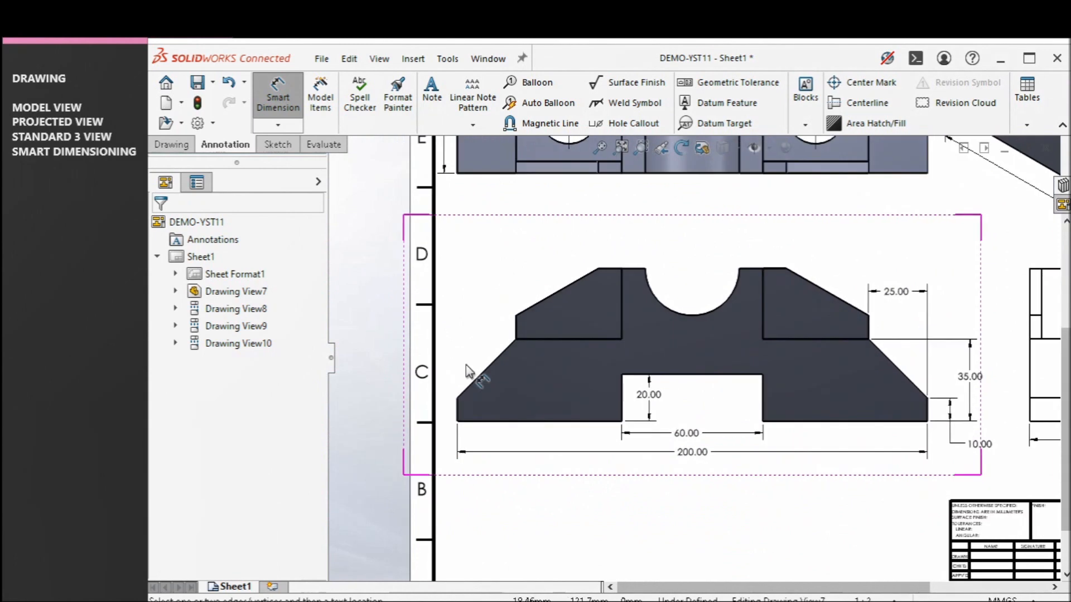
left_click(620, 148)
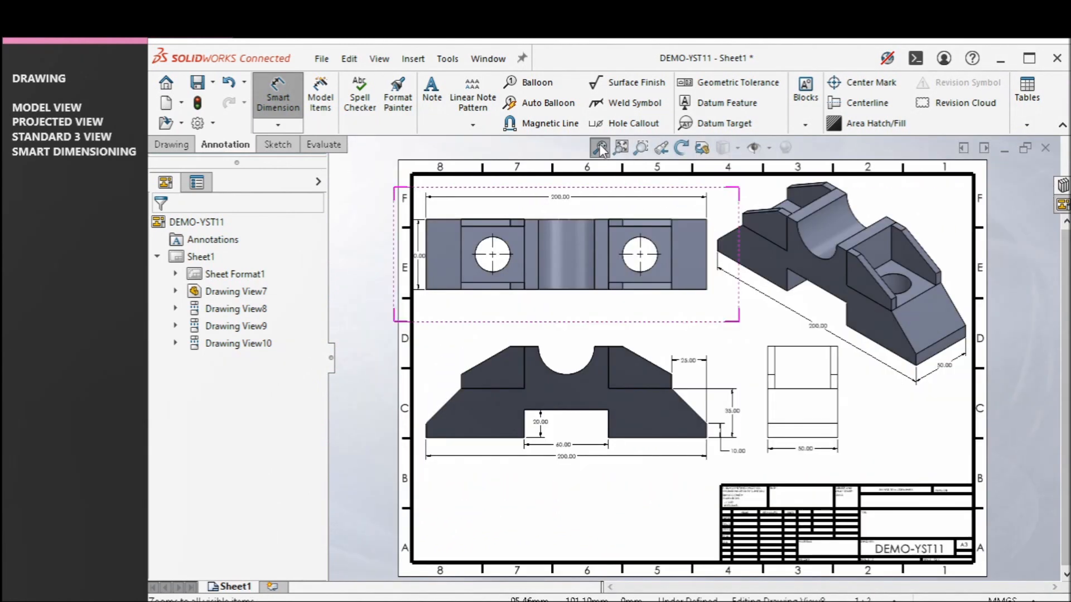
scroll(571, 391, "down", 2)
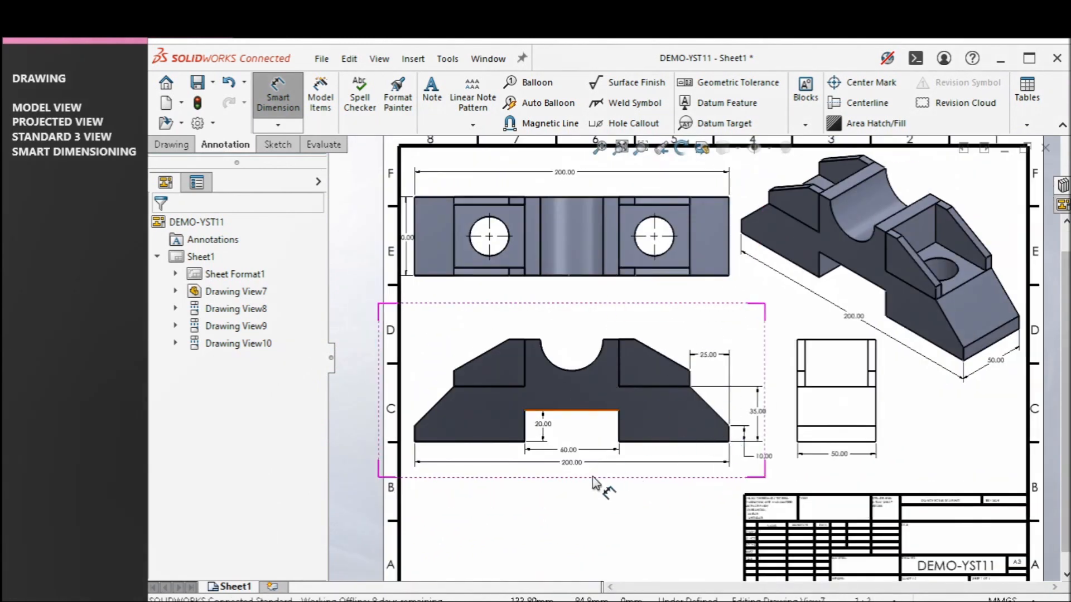
scroll(708, 456, "up", 3)
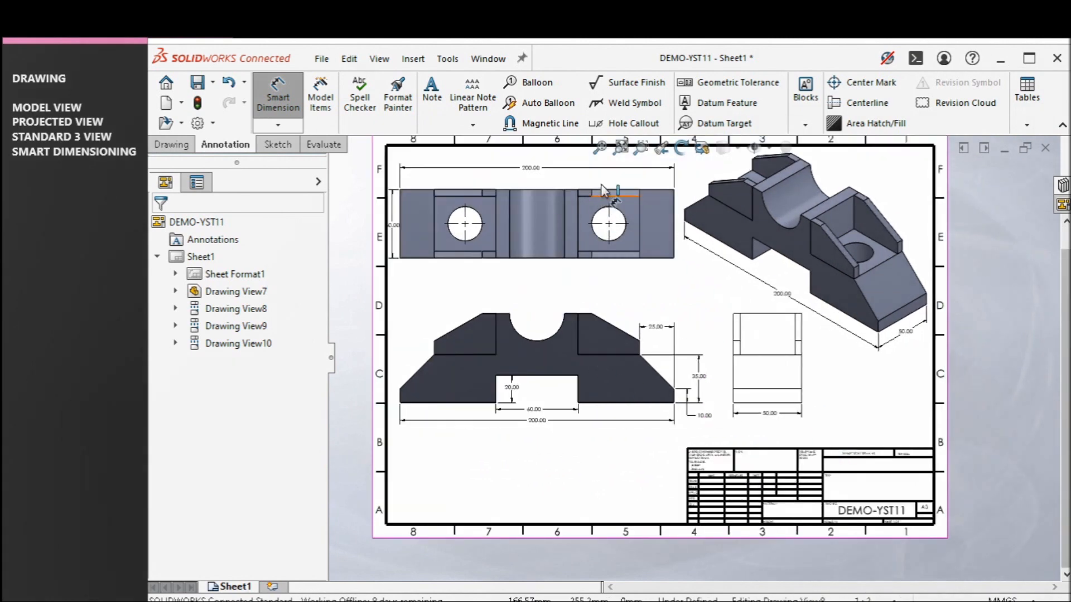
left_click(599, 148)
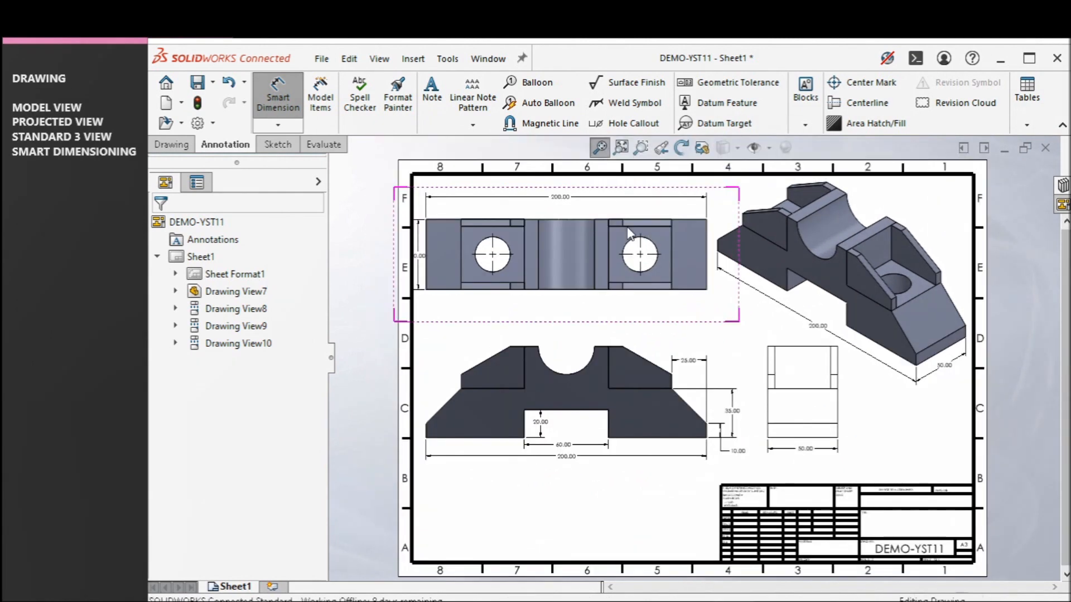
right_click(932, 411)
left_click(930, 474)
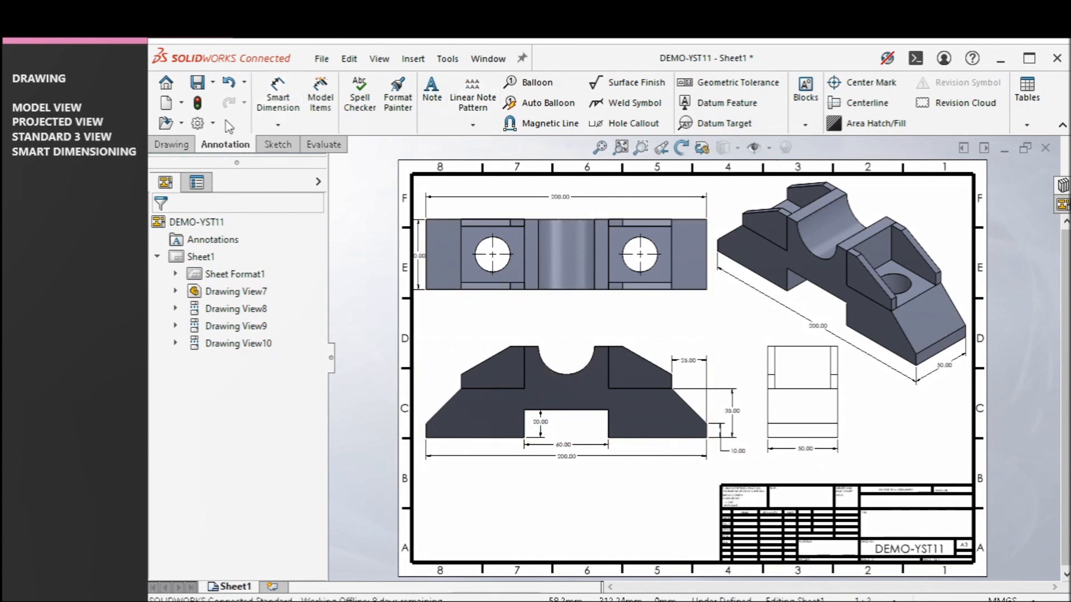
Set the document's dimension font to Century Gothic Bold with a height of 36 points and apply it.
left_click(199, 122)
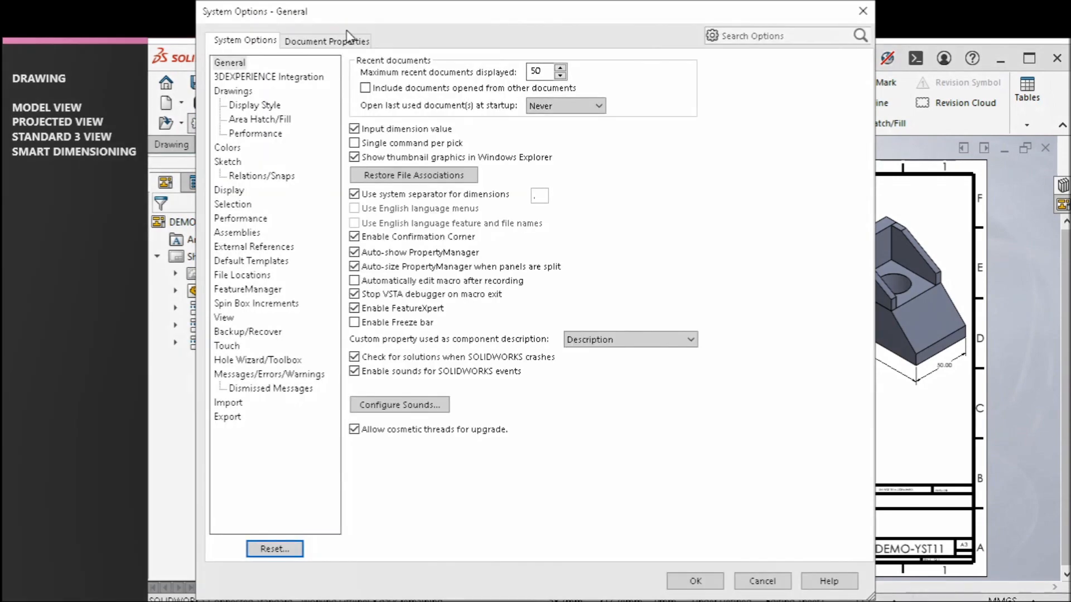
left_click(335, 41)
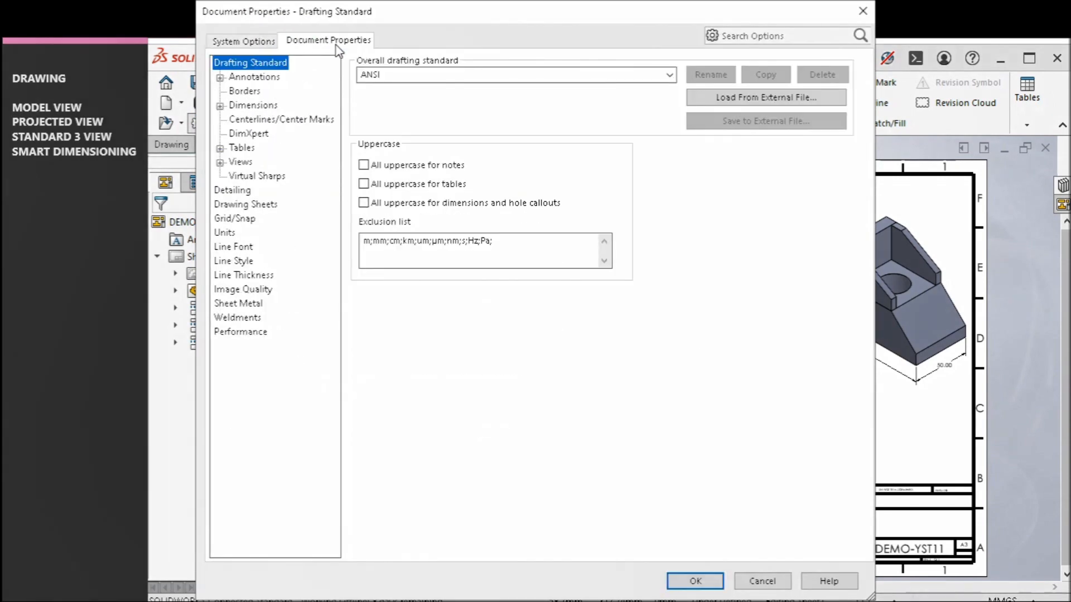
left_click(253, 105)
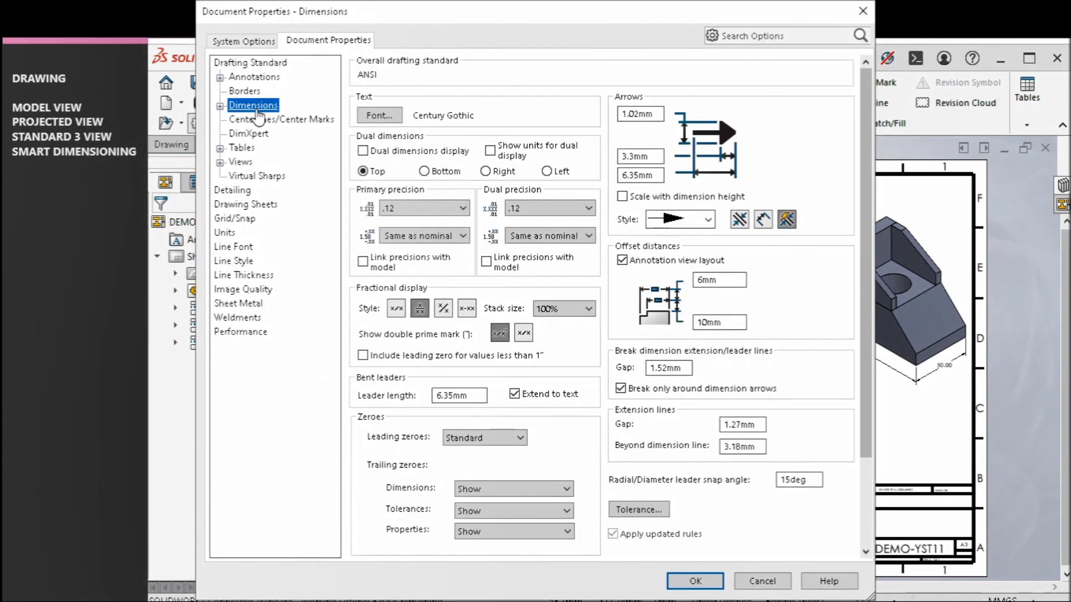
left_click(391, 118)
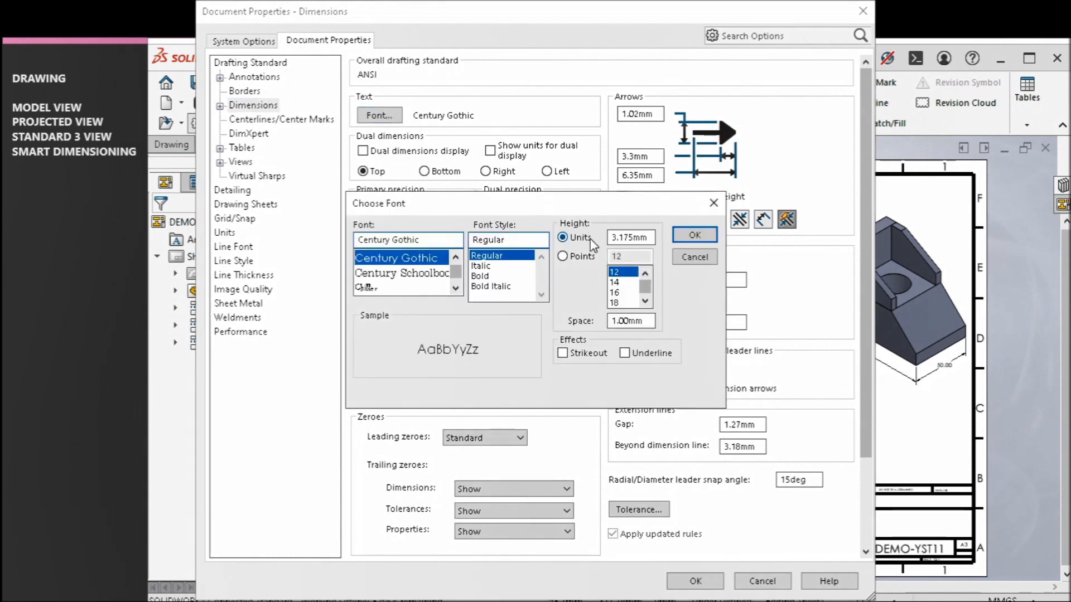
left_click(584, 257)
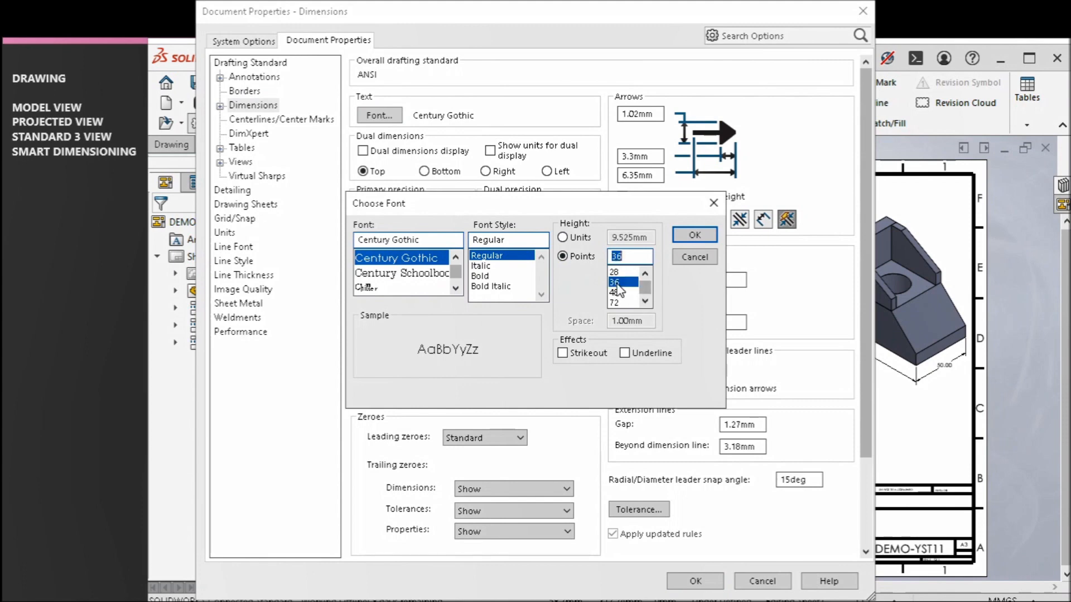
left_click(480, 276)
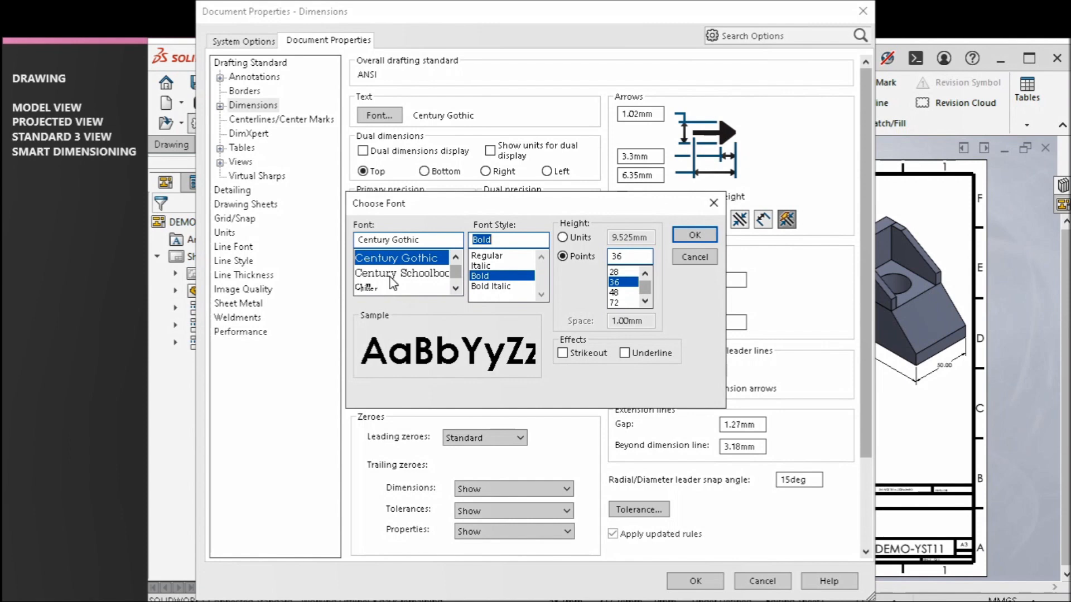
scroll(393, 283, "down", 1)
scroll(390, 291, "up", 2)
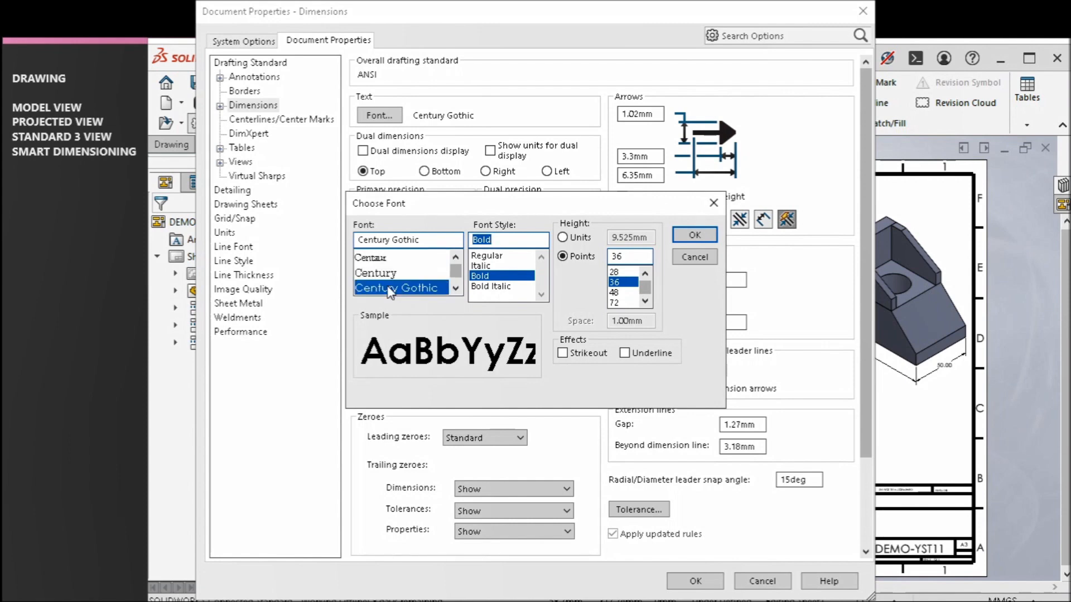
left_click(691, 235)
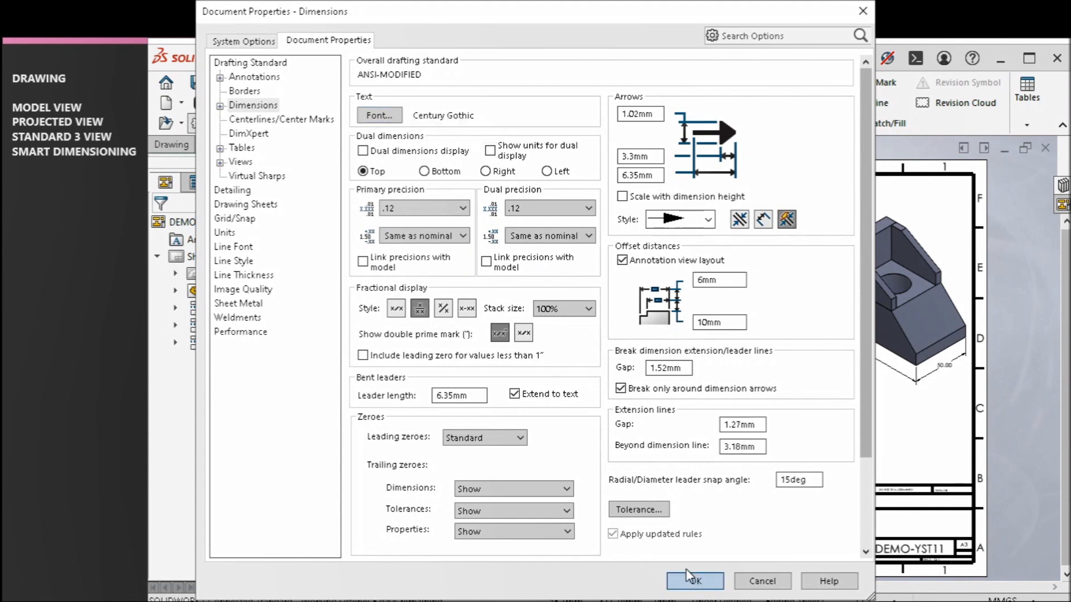
left_click(691, 580)
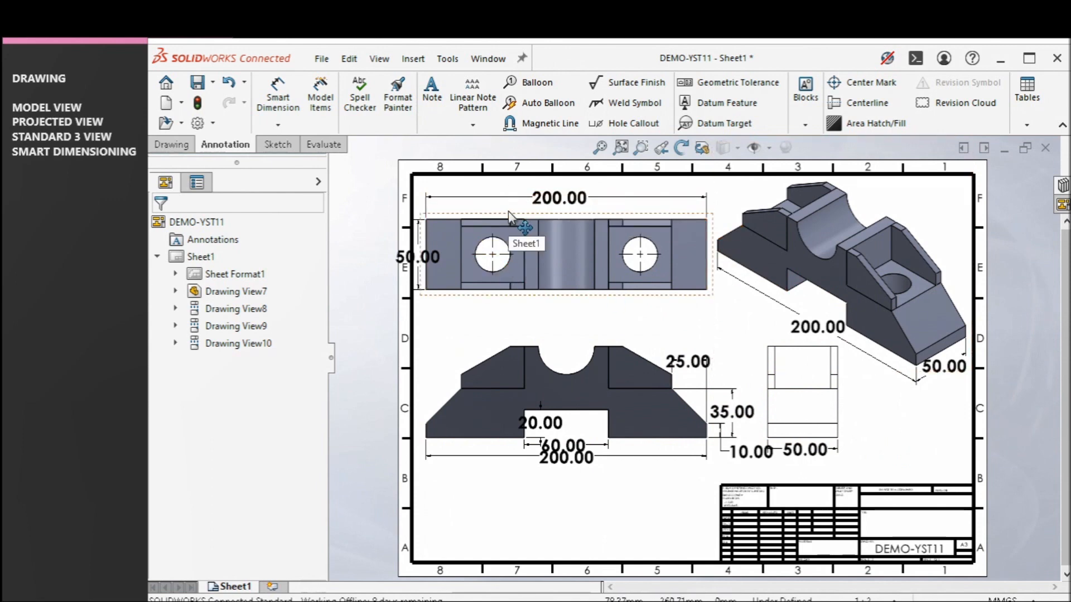
Choose a smaller point size for the document's Century Gothic Bold dimension font and apply it.
left_click(197, 123)
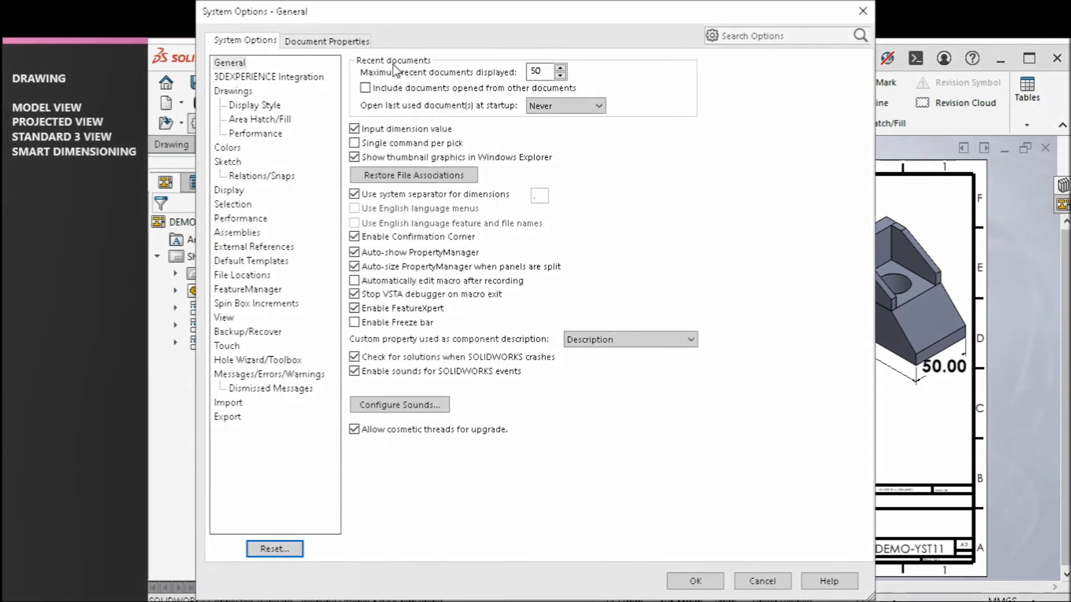
left_click(332, 40)
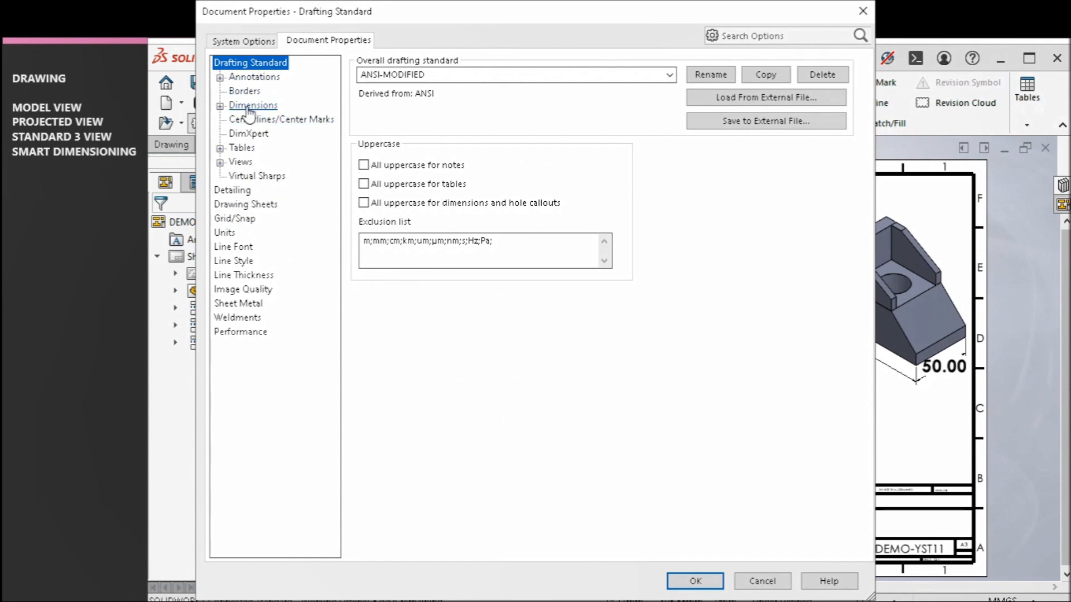
left_click(293, 111)
left_click(370, 113)
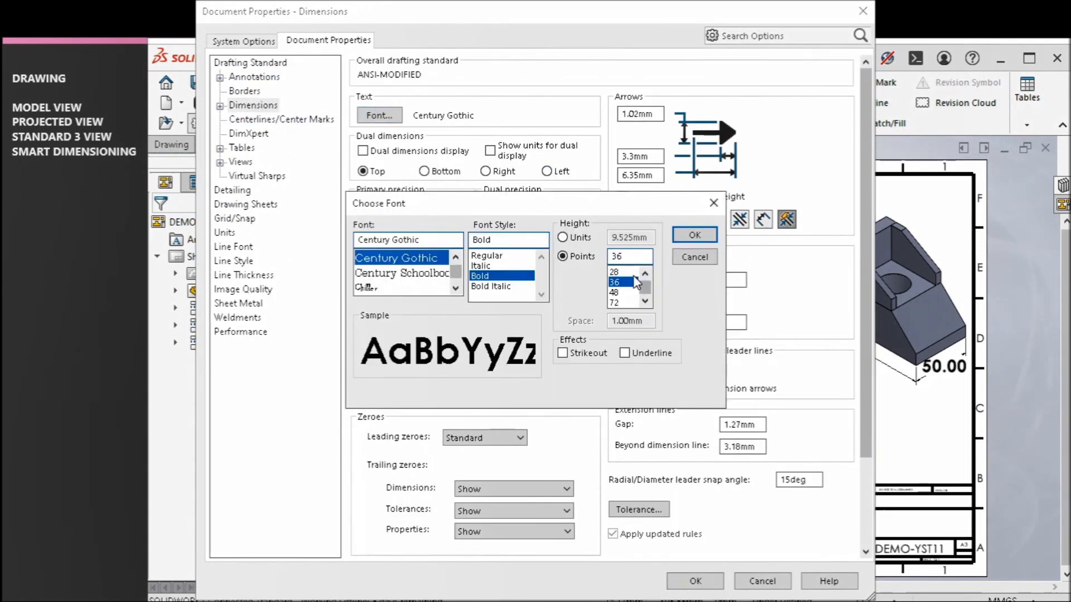
left_click(615, 281)
left_click(694, 235)
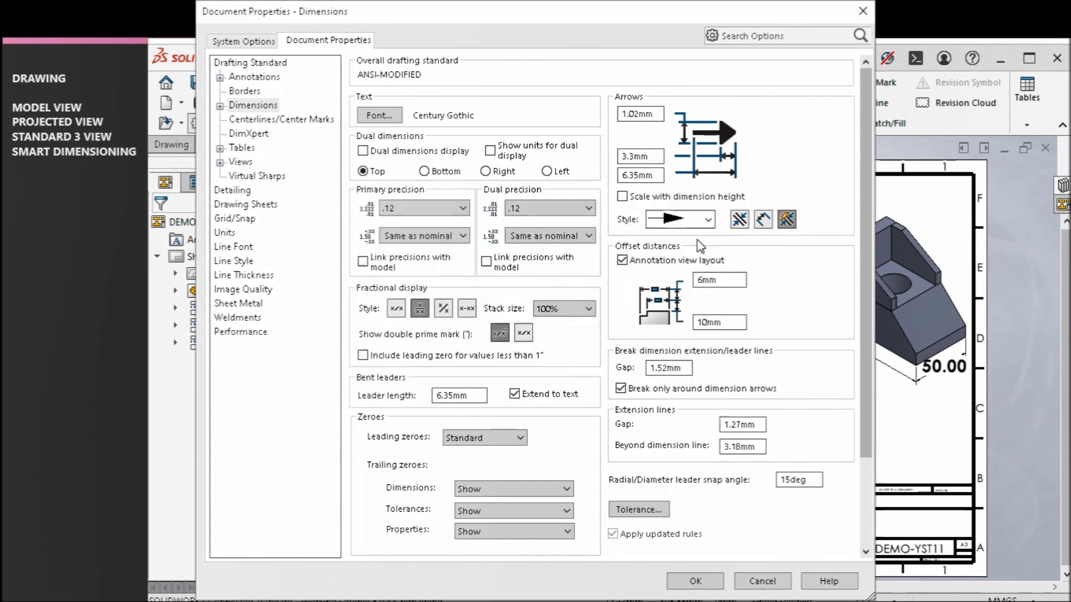
left_click(695, 581)
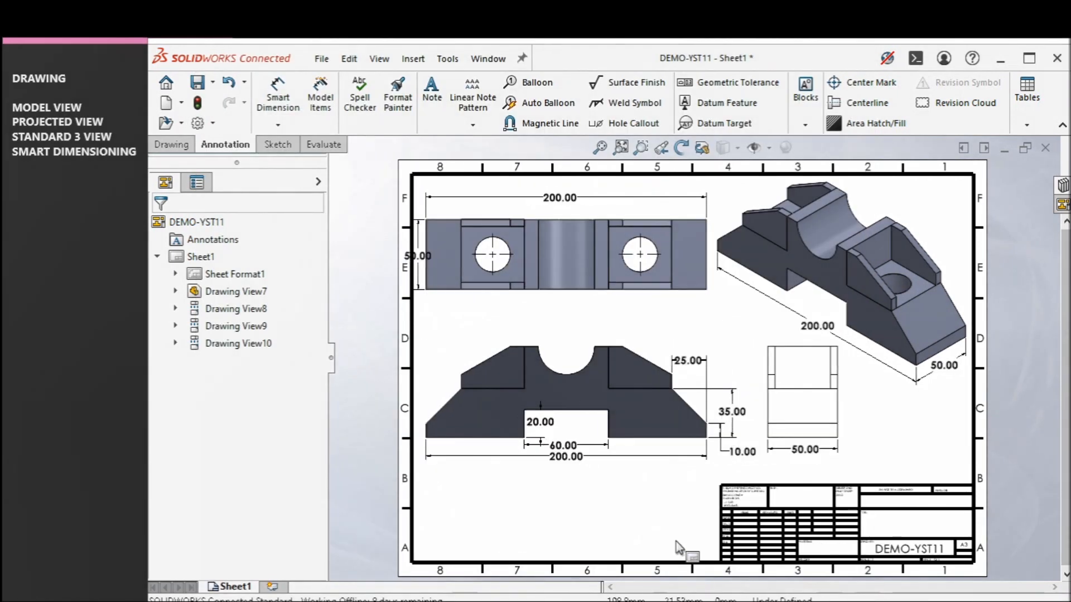
Move the front view's overall 200 mm width dimension farther below the notch's 60 mm dimension.
scroll(531, 488, "up", 2)
scroll(697, 390, "up", 2)
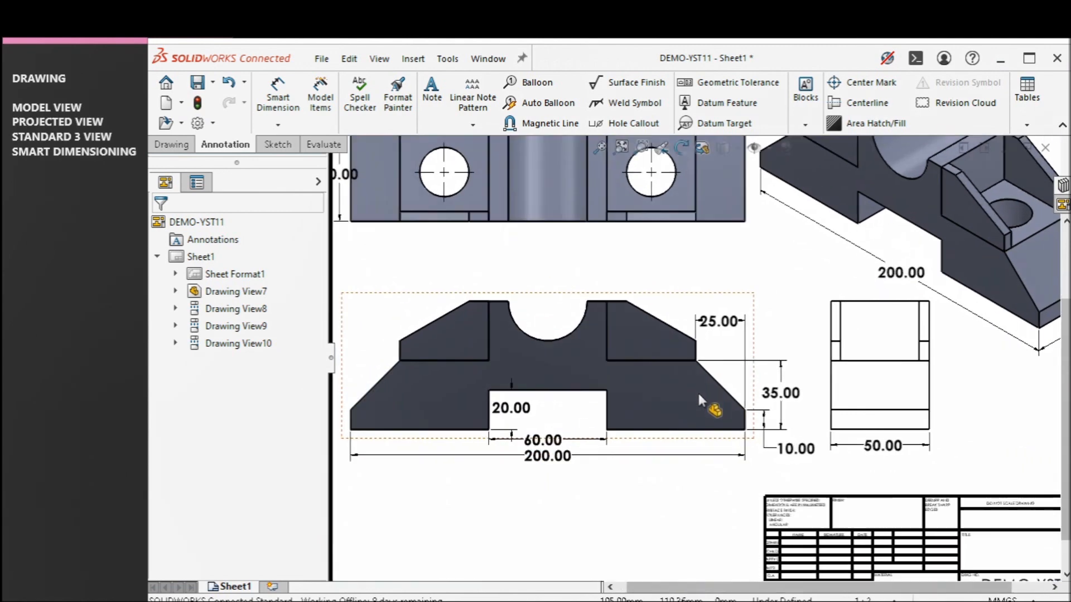
left_click_drag(549, 458, 554, 477)
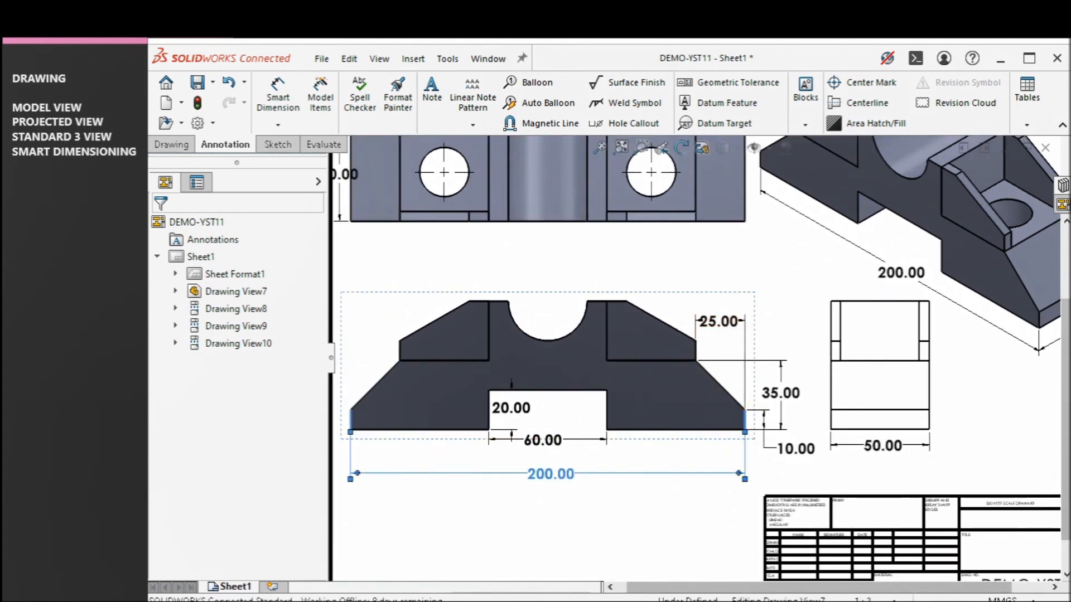
Set the arrows of the front view's 20 mm notch height dimension to inside.
left_click(519, 416)
left_click(202, 254)
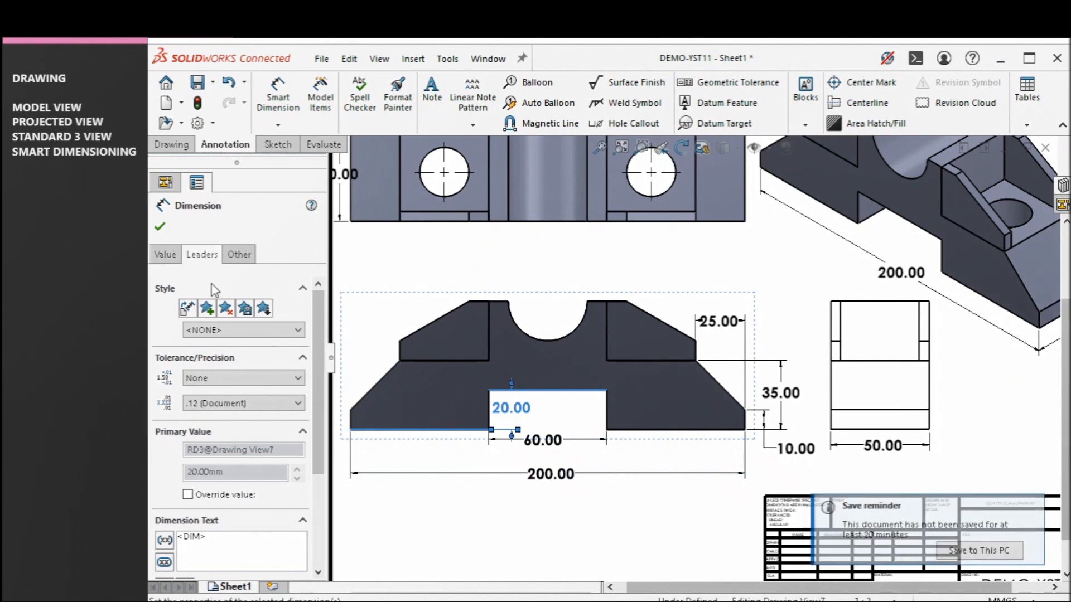
left_click(491, 498)
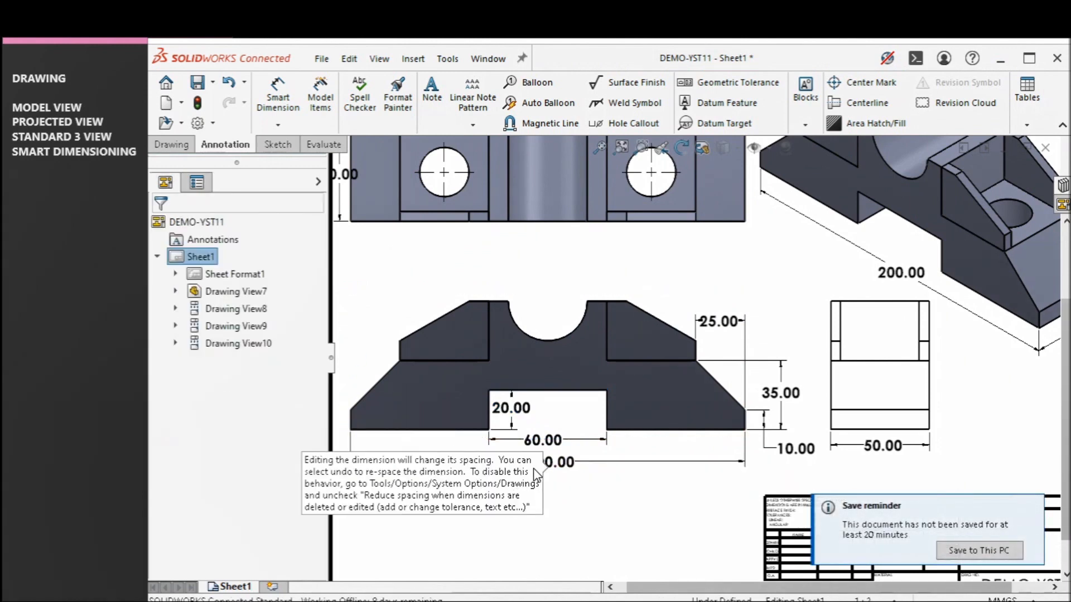
scroll(677, 373, "up", 2)
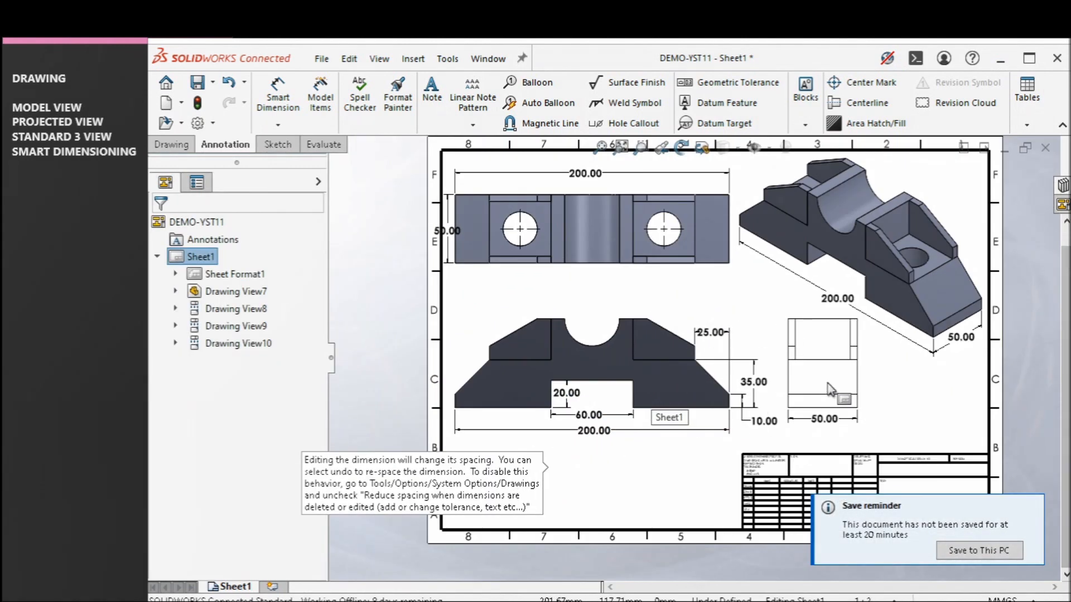
scroll(828, 386, "down", 3)
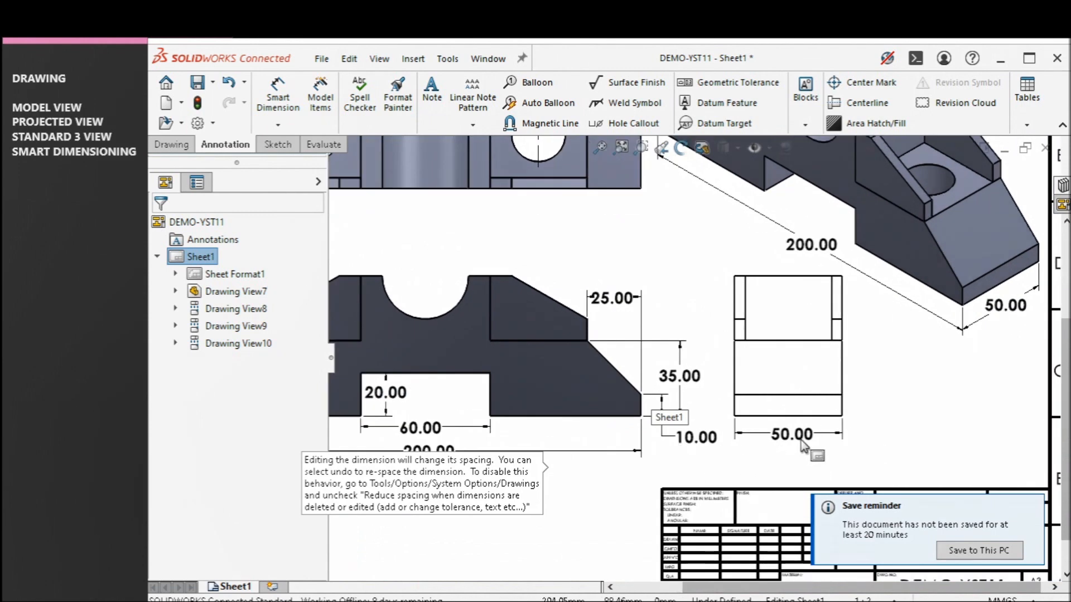
scroll(817, 437, "up", 3)
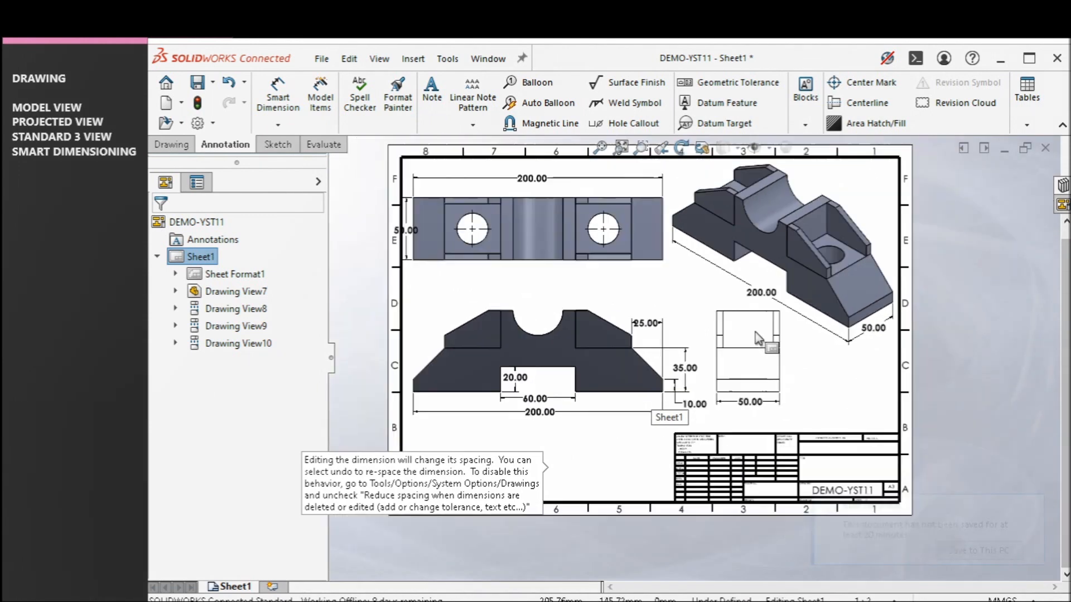
scroll(639, 352, "down", 1)
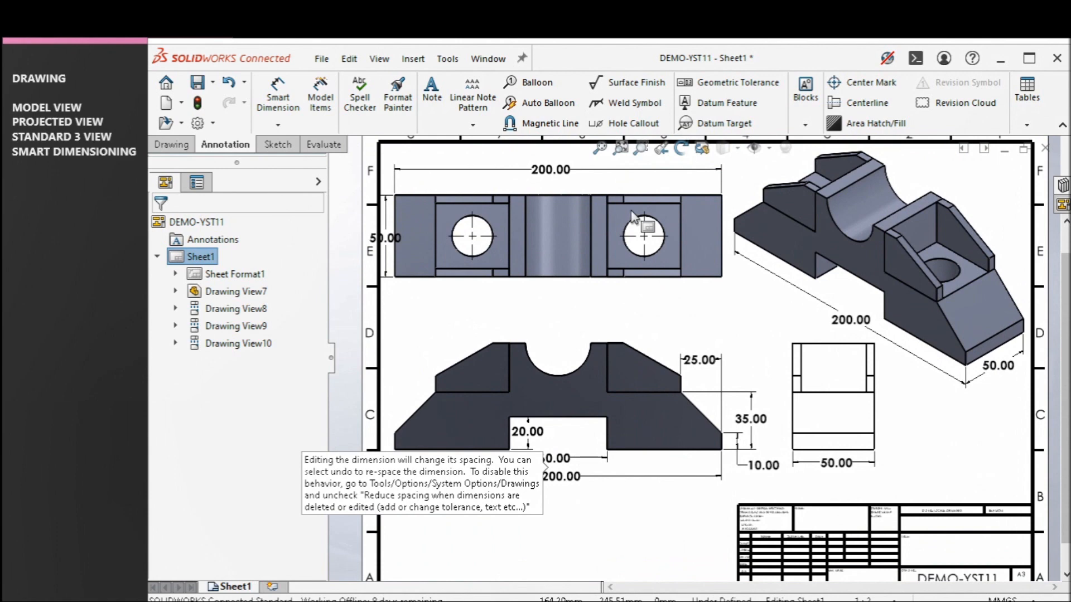
key("f")
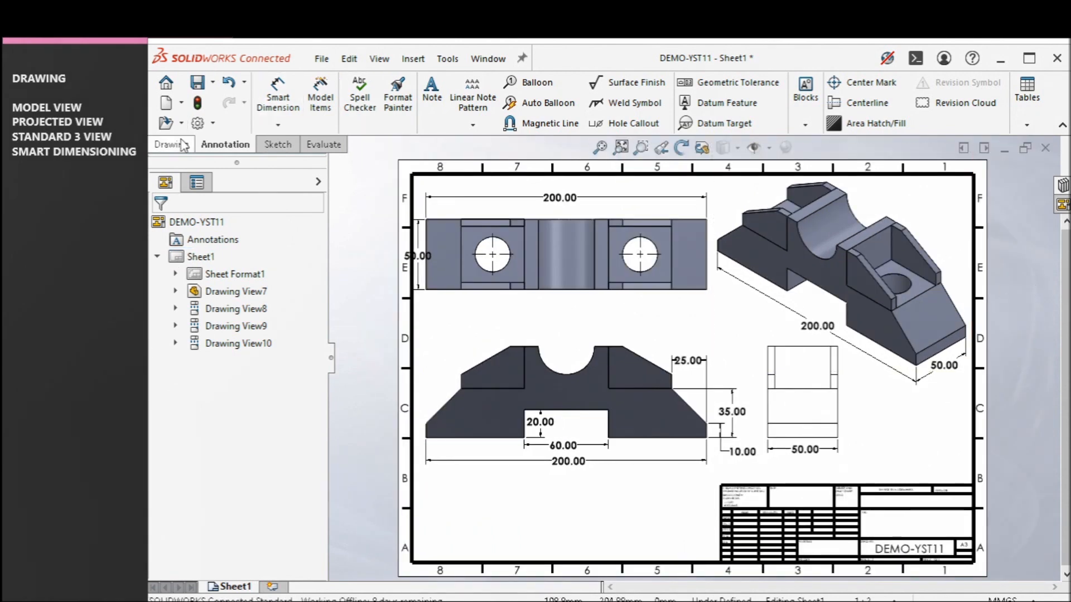
Set both the primary and dual precision of the document's dimensions to None and apply the settings.
left_click(197, 123)
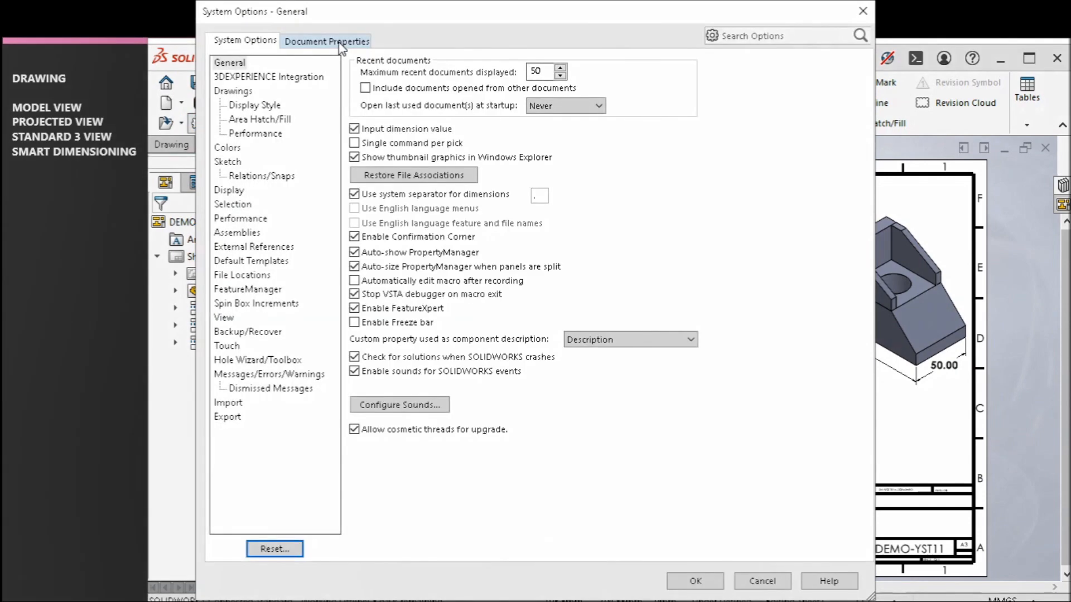
left_click(338, 42)
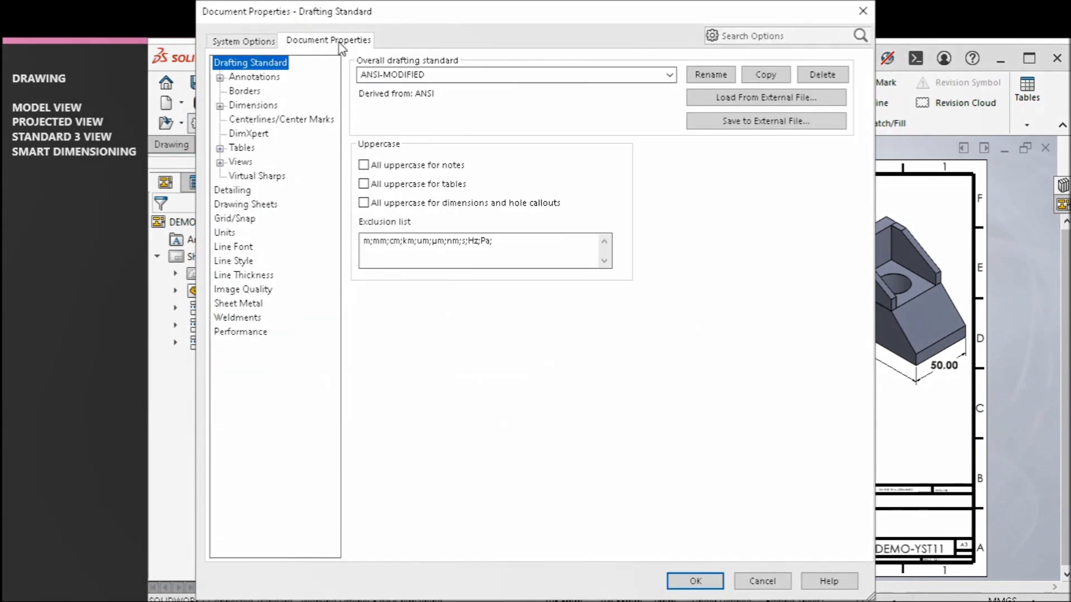
left_click(241, 109)
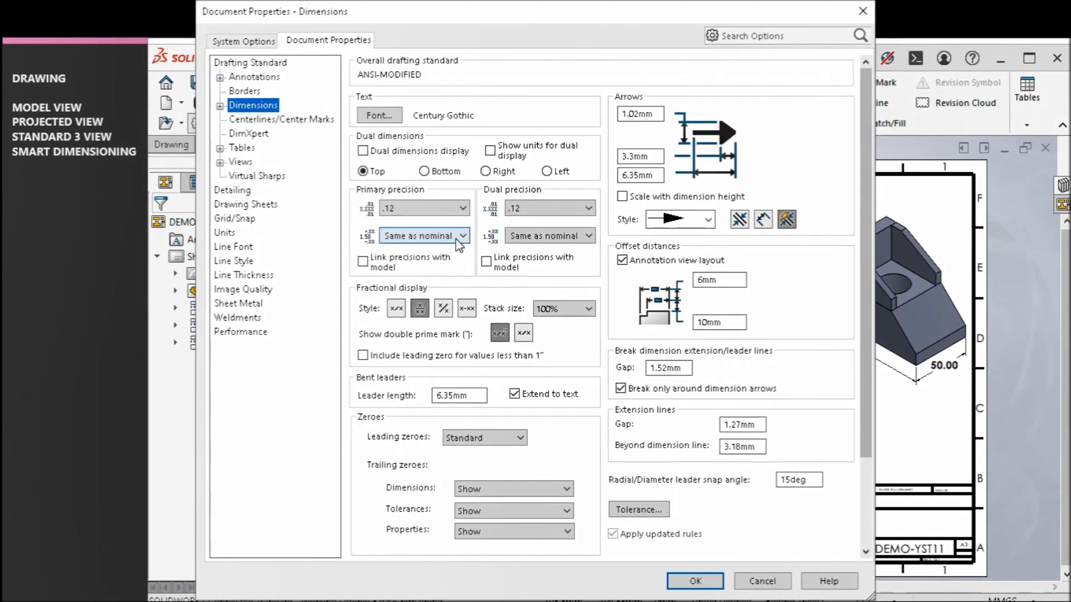
left_click(448, 211)
left_click(454, 217)
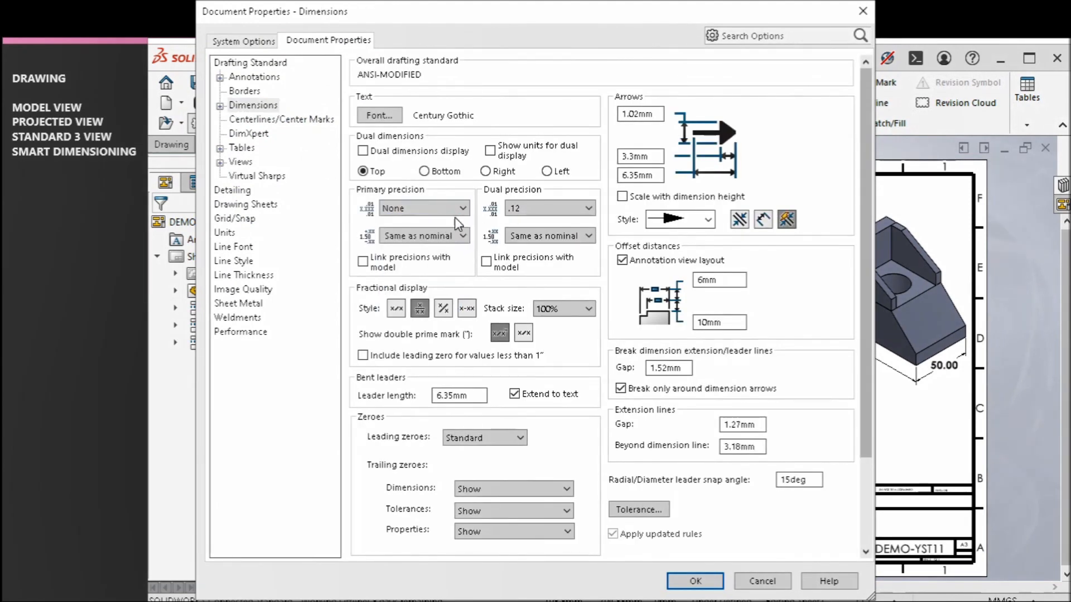
left_click(533, 206)
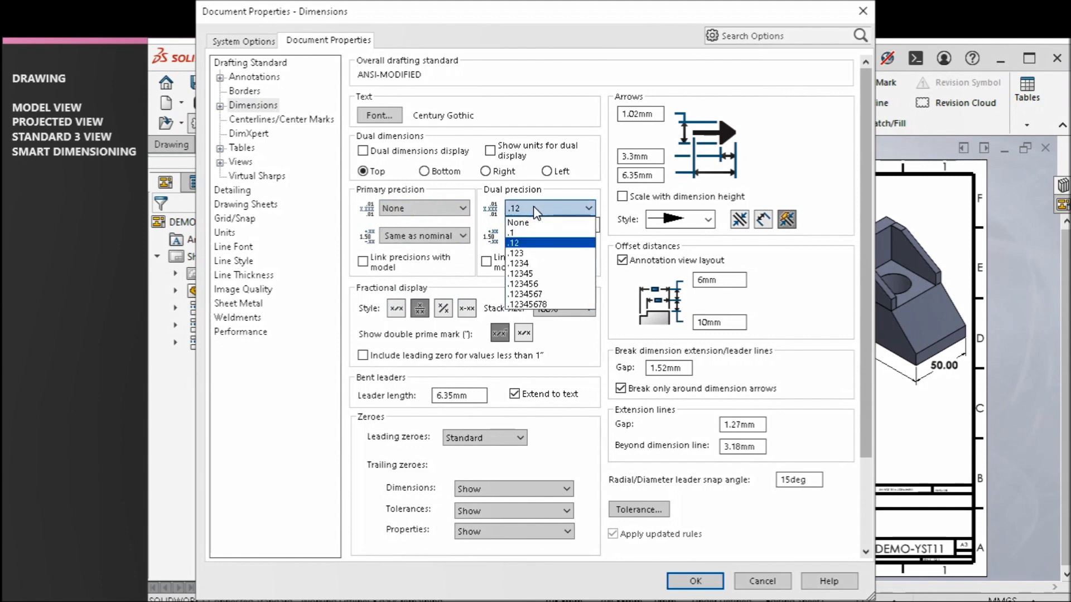
left_click(531, 220)
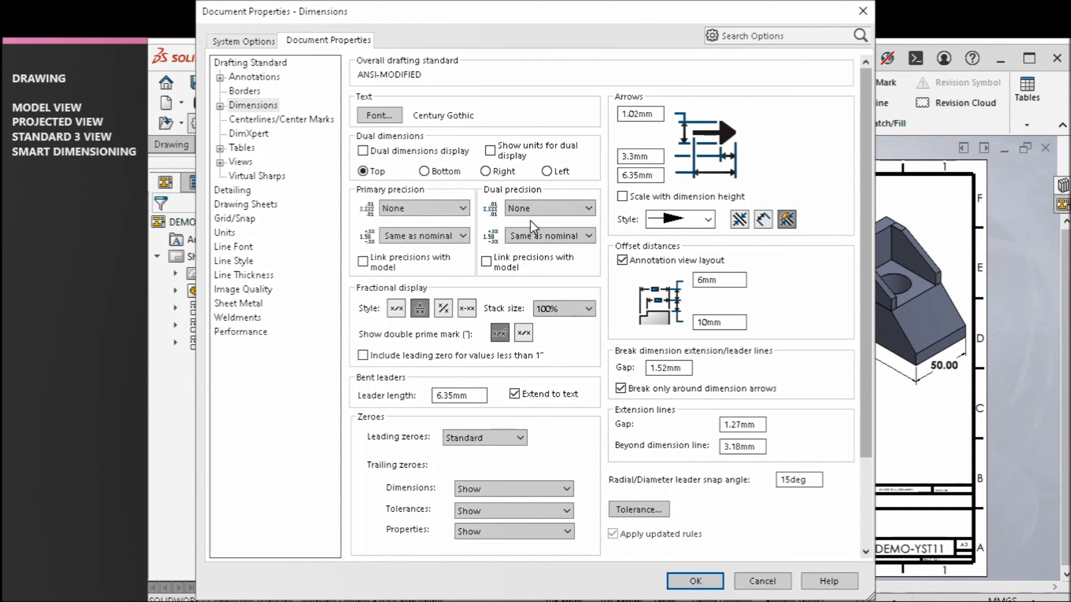
left_click(696, 580)
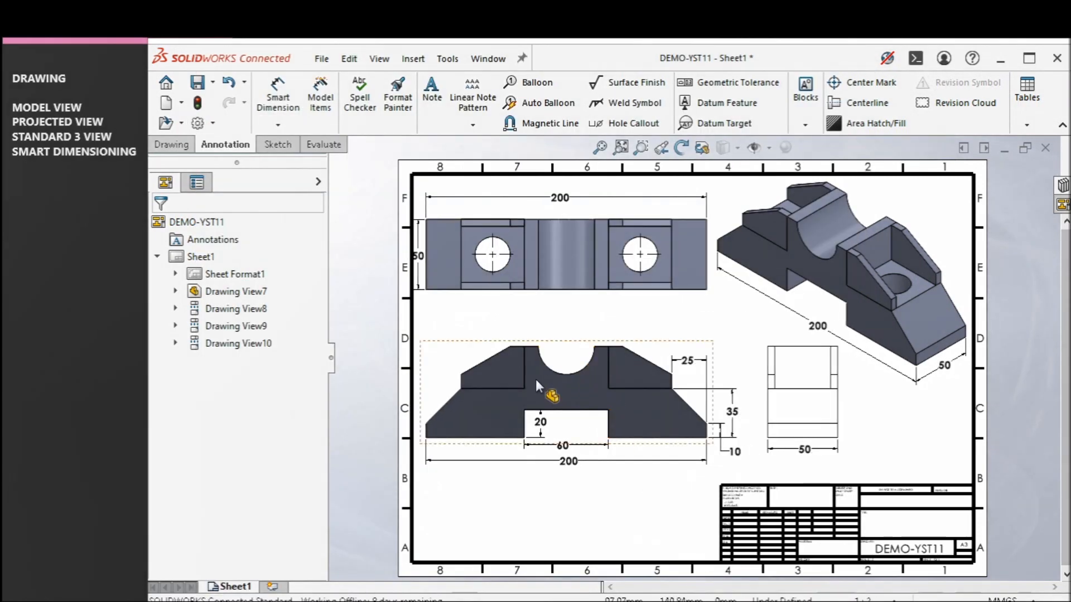
Set the precision of the 25 mm dimension above the front view's slope to .1.
left_click(592, 439)
key("Escape")
scroll(568, 462, "up", 2)
scroll(647, 307, "down", 3)
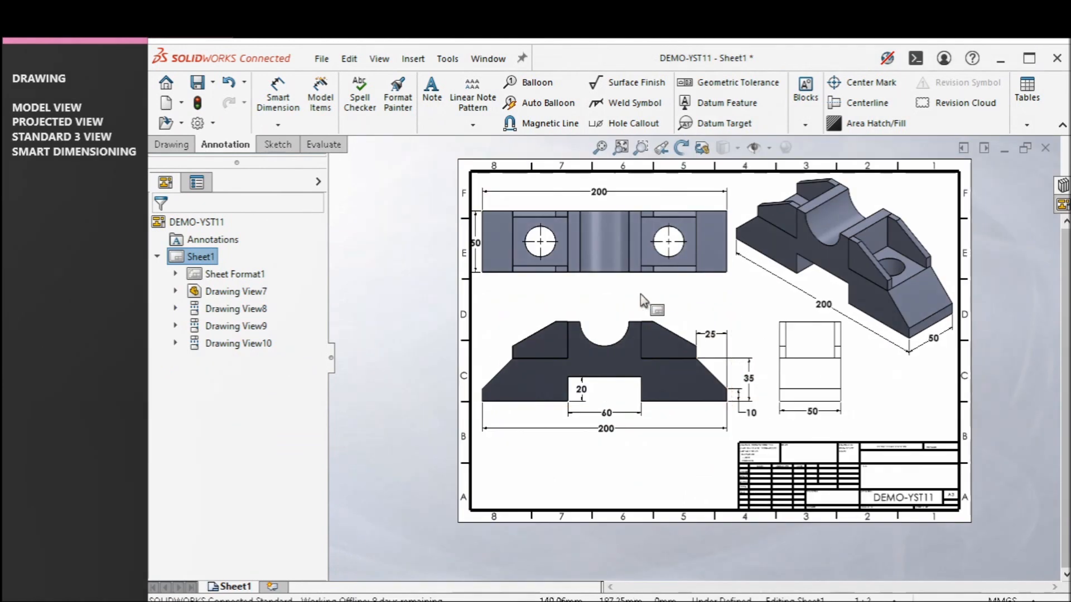
key("f")
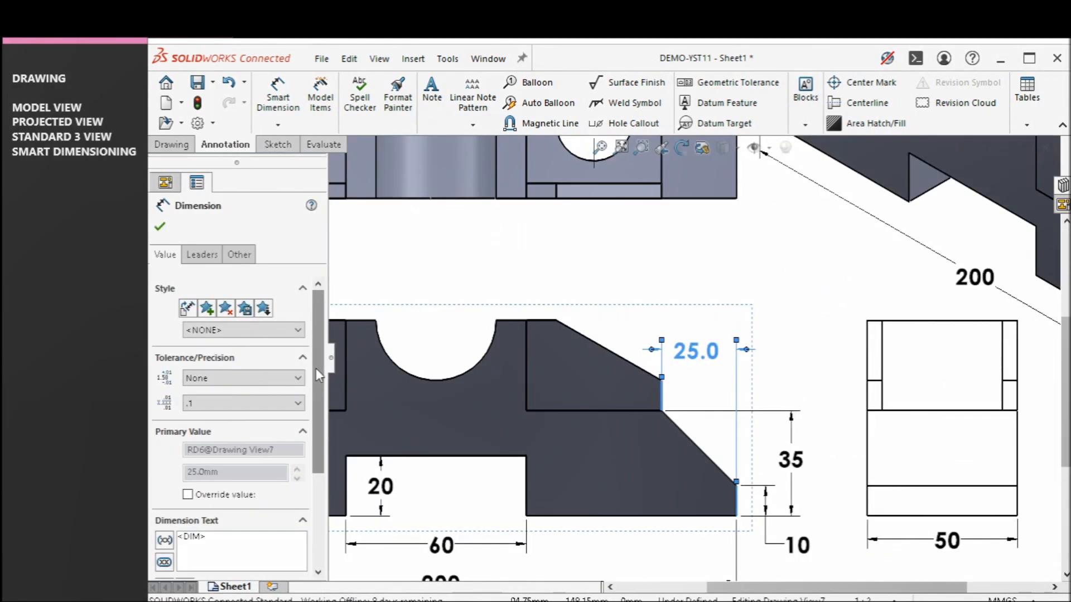
left_click(694, 356)
left_click(692, 360)
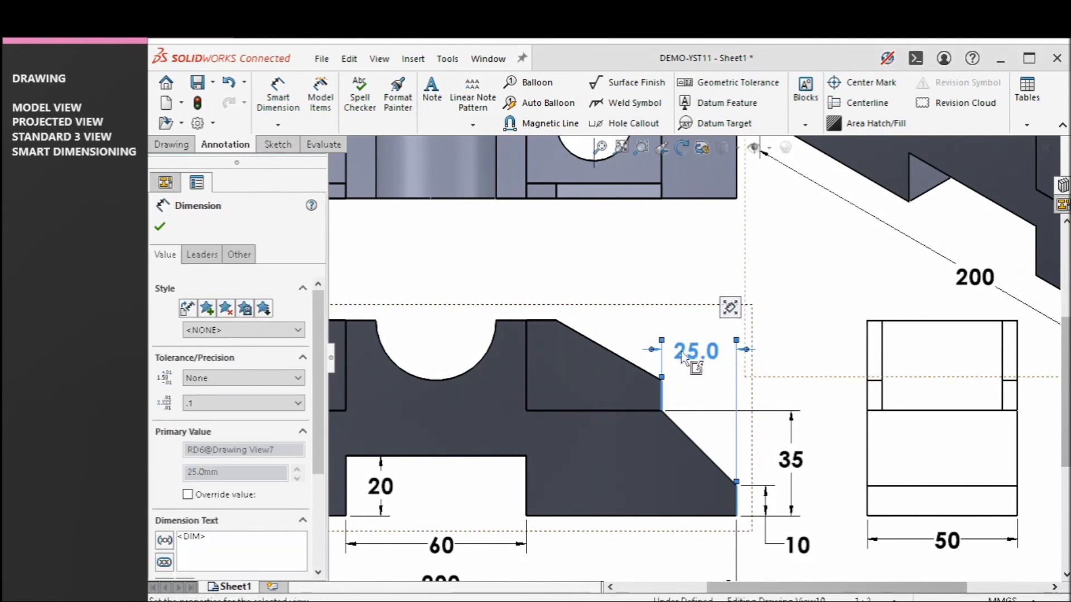
Compare .12 and .123 precision on the front view's 25 mm dimension, settle on .12 and accept it.
left_click(695, 353)
left_click(695, 354)
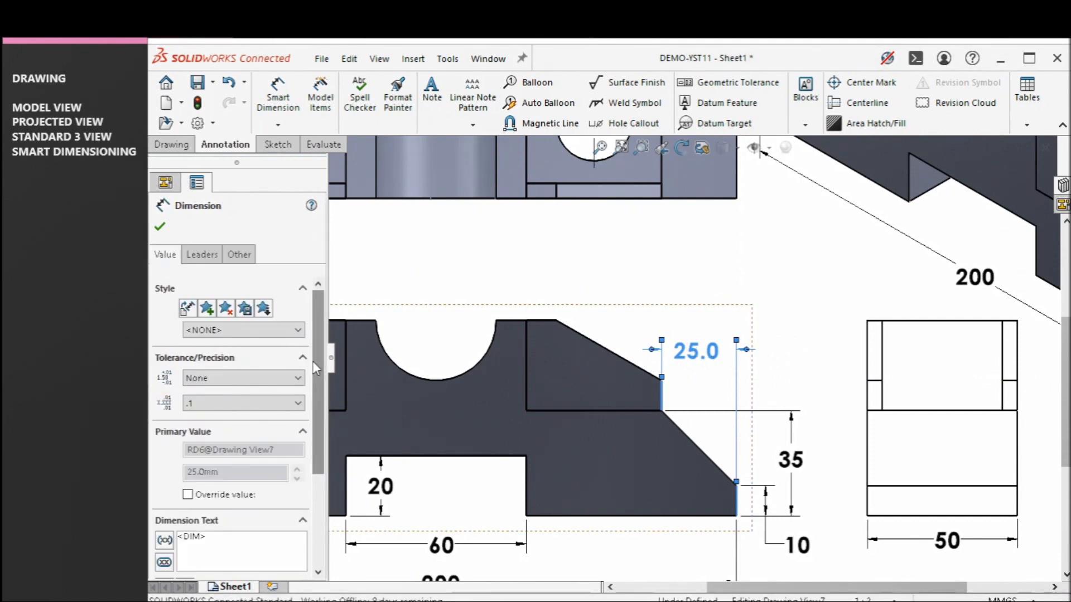
scroll(307, 435, "down", 3)
left_click(279, 292)
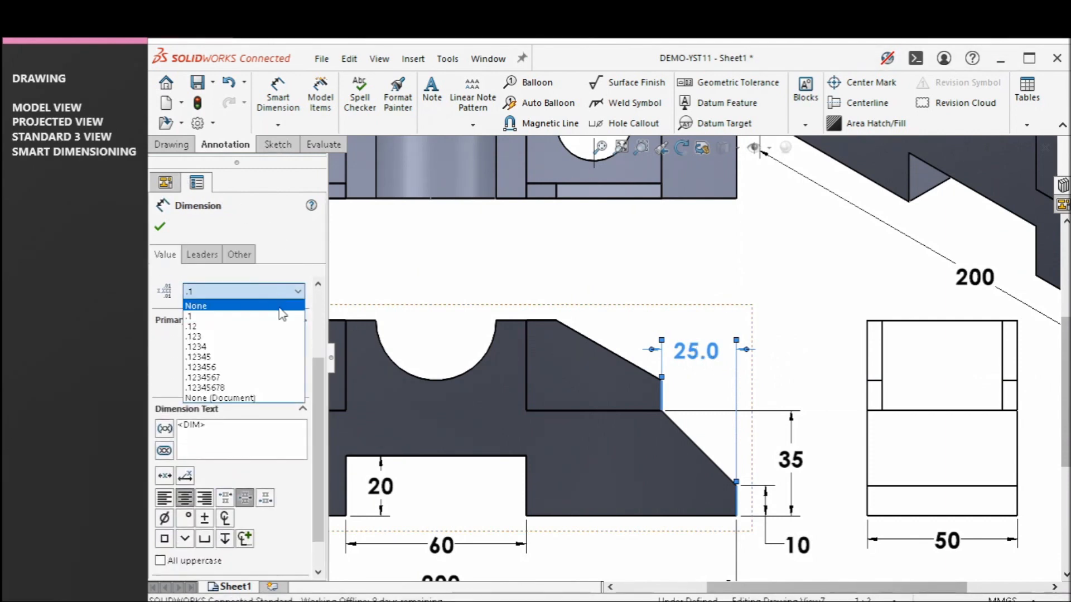
left_click(279, 331)
left_click(282, 292)
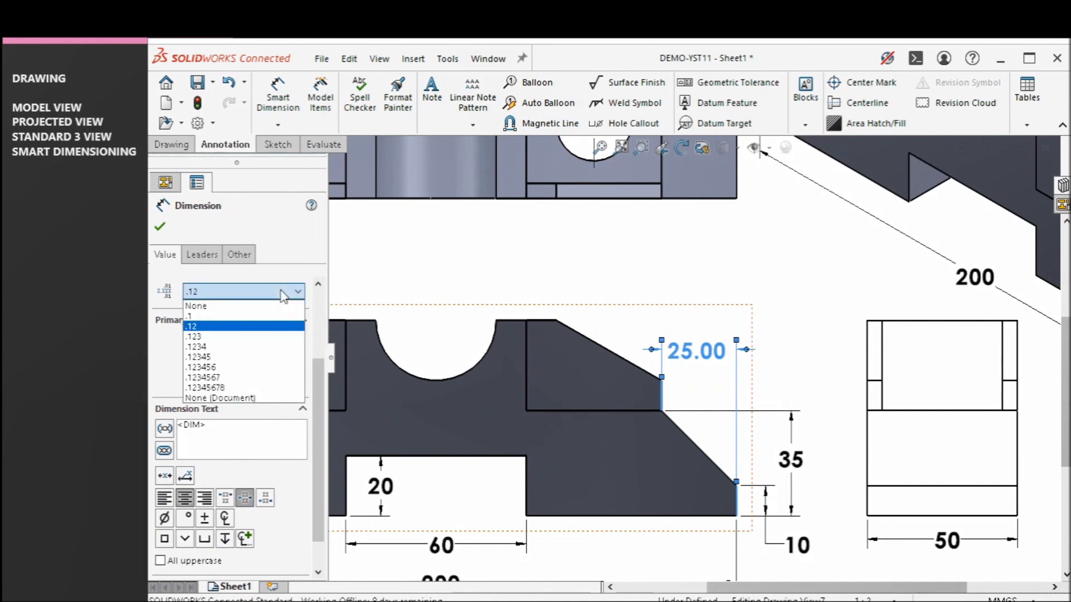
left_click(279, 336)
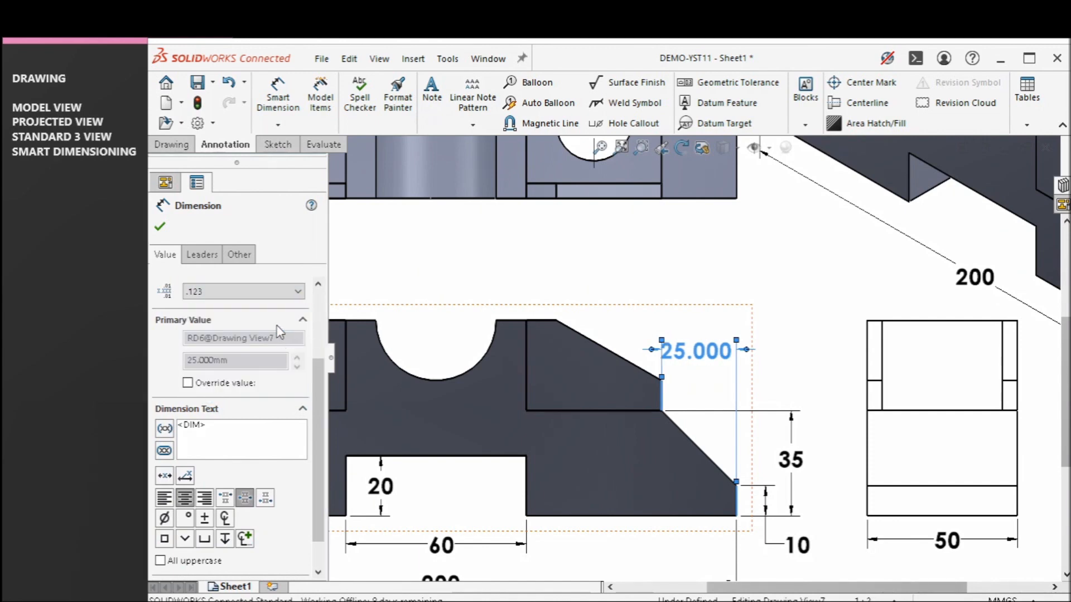
left_click(282, 292)
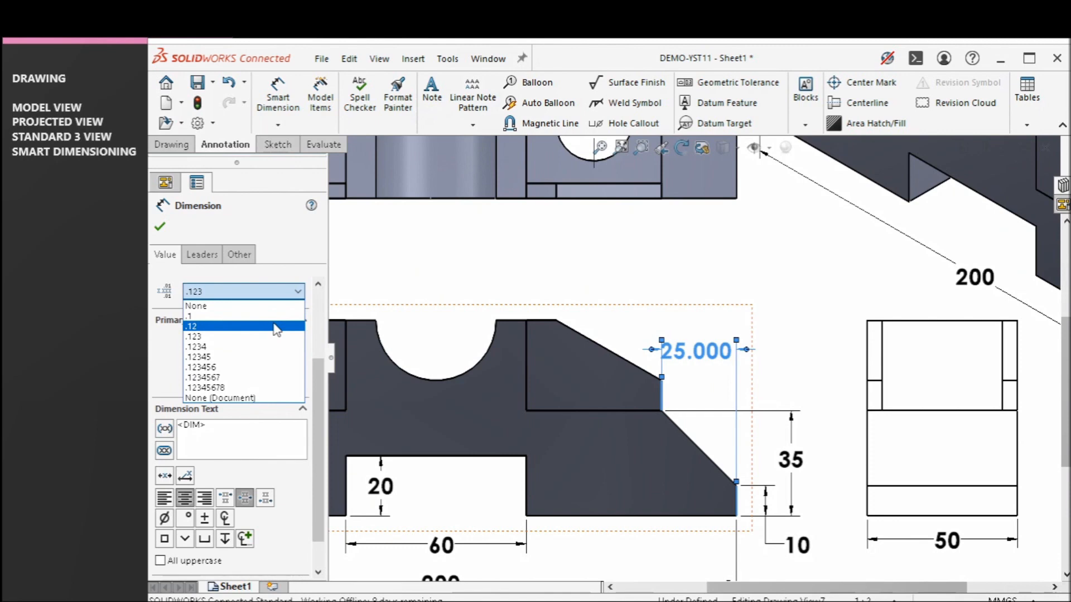
left_click(275, 326)
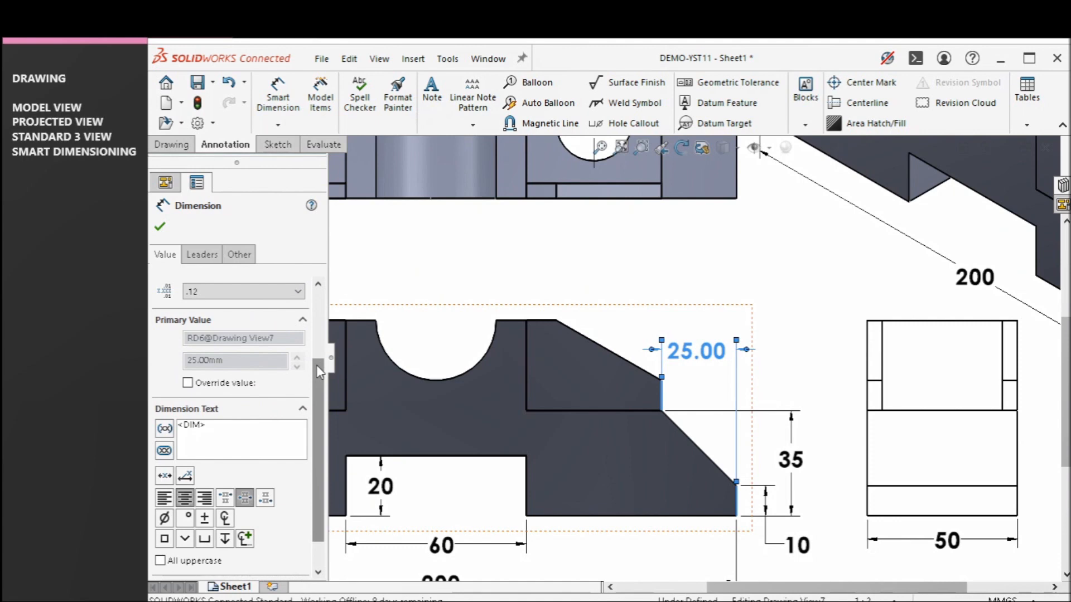
left_click(160, 228)
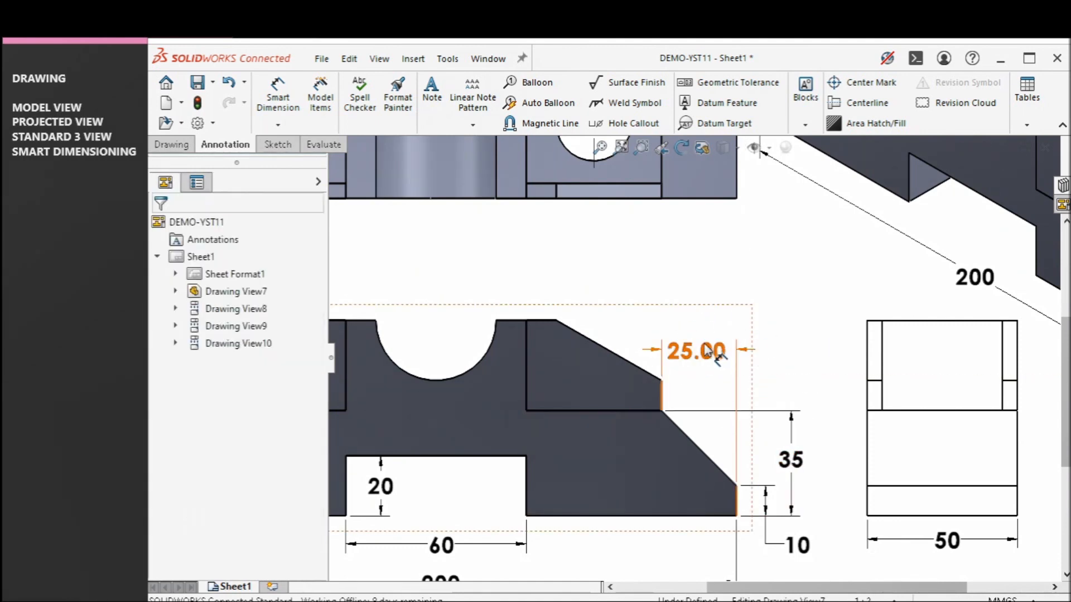
Examine the primary value and dimension text settings of the front view's 25 mm dimension.
left_click(701, 354)
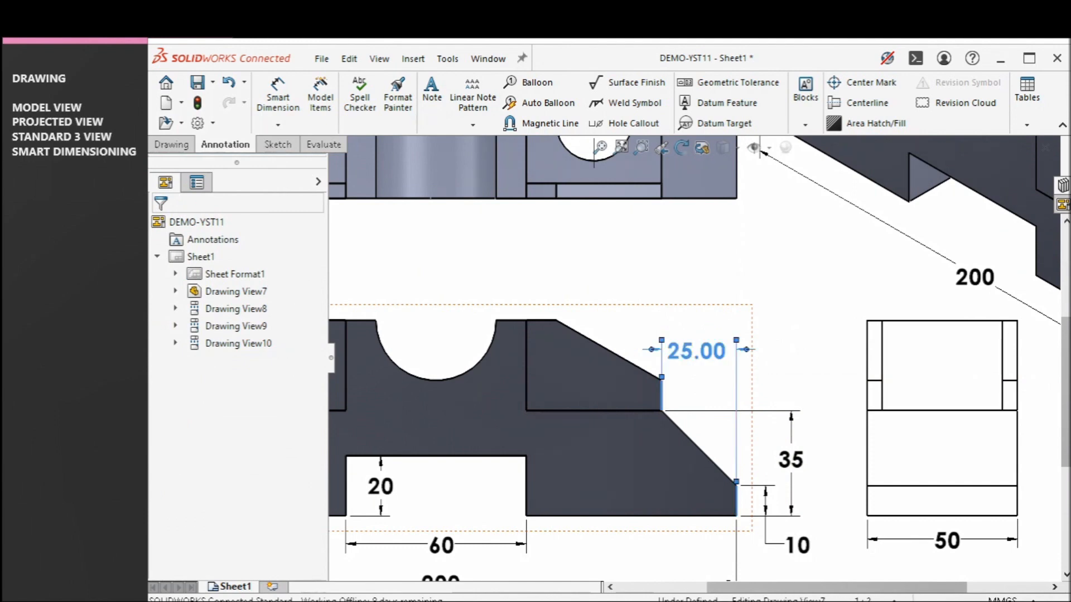
scroll(325, 352, "down", 1)
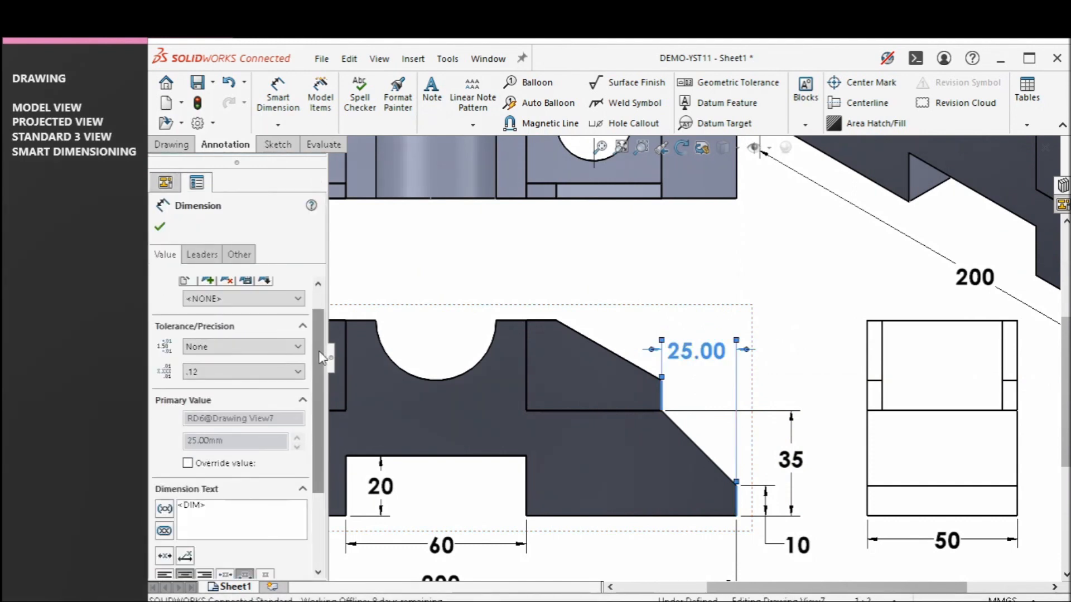
scroll(322, 357, "down", 4)
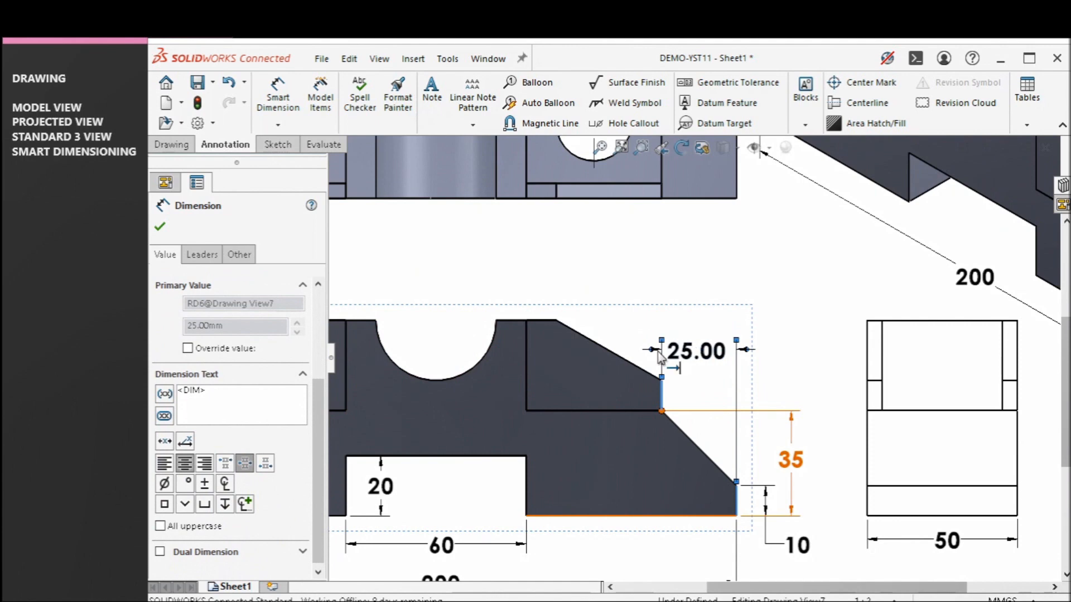
left_click(790, 308)
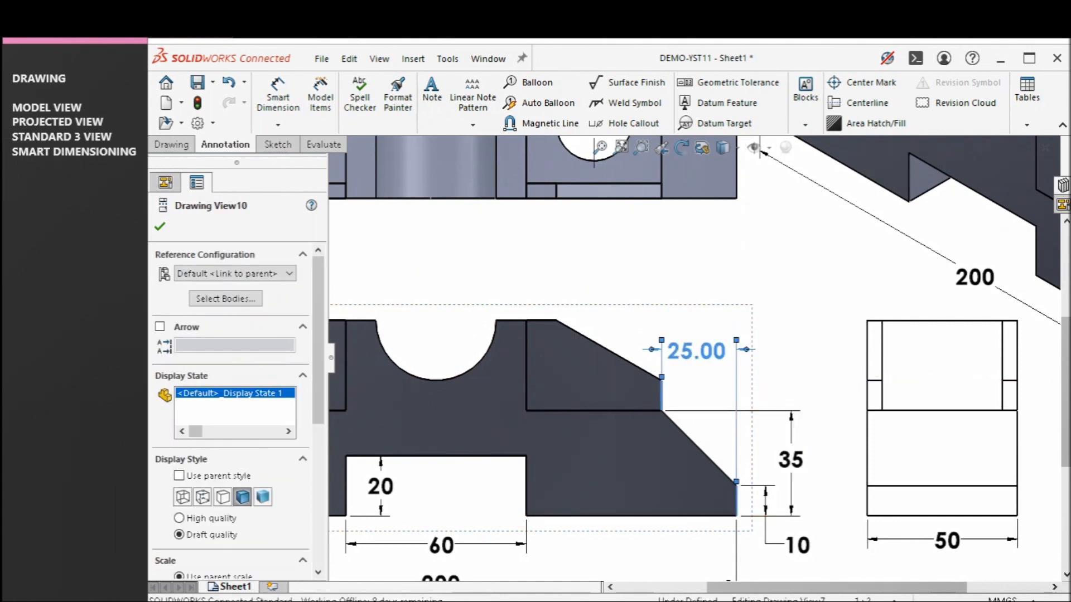
Override the value of the 25 mm dimension above the front view's slope with 24.
left_click(704, 352)
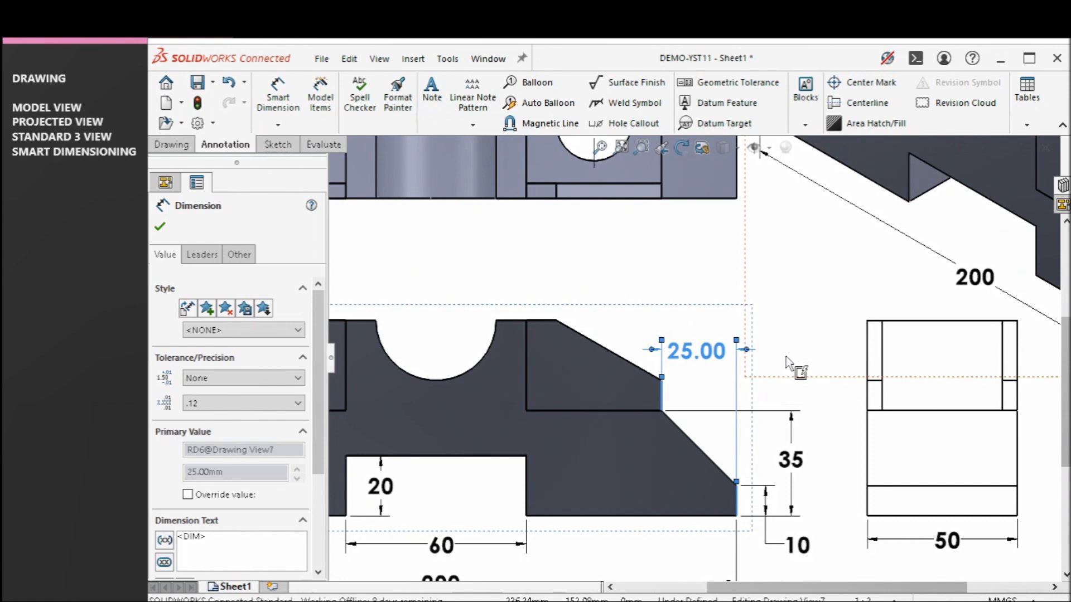
left_click(763, 400)
left_click(709, 353)
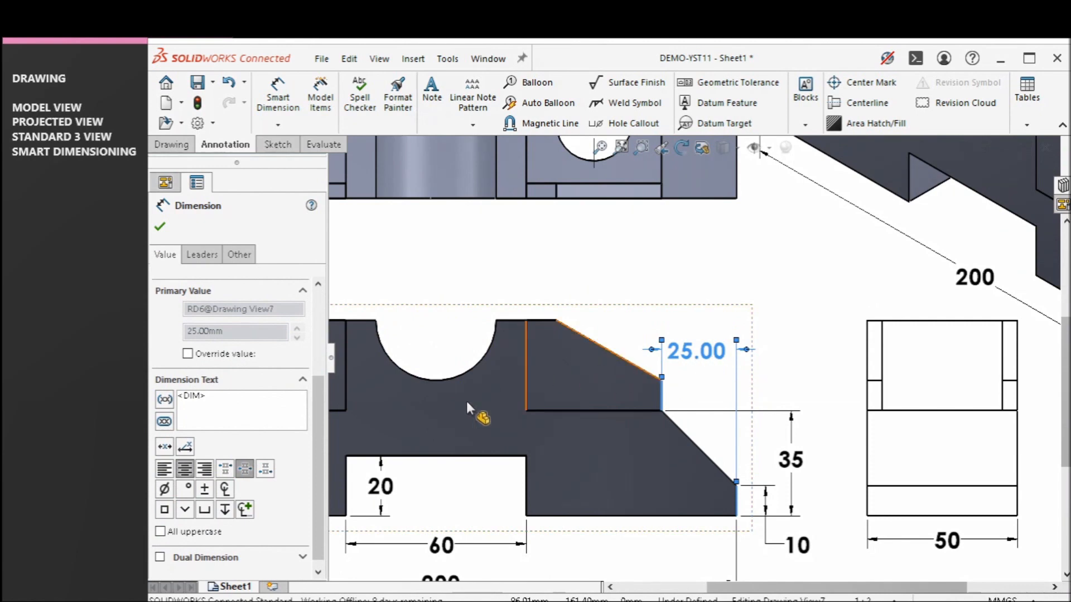
left_click(236, 350)
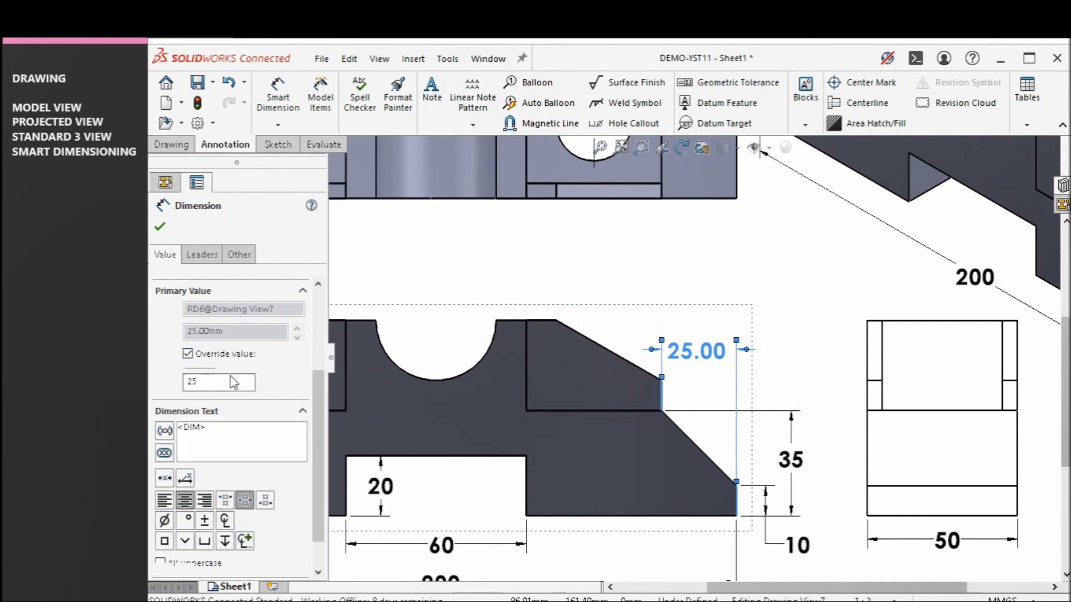
type("24")
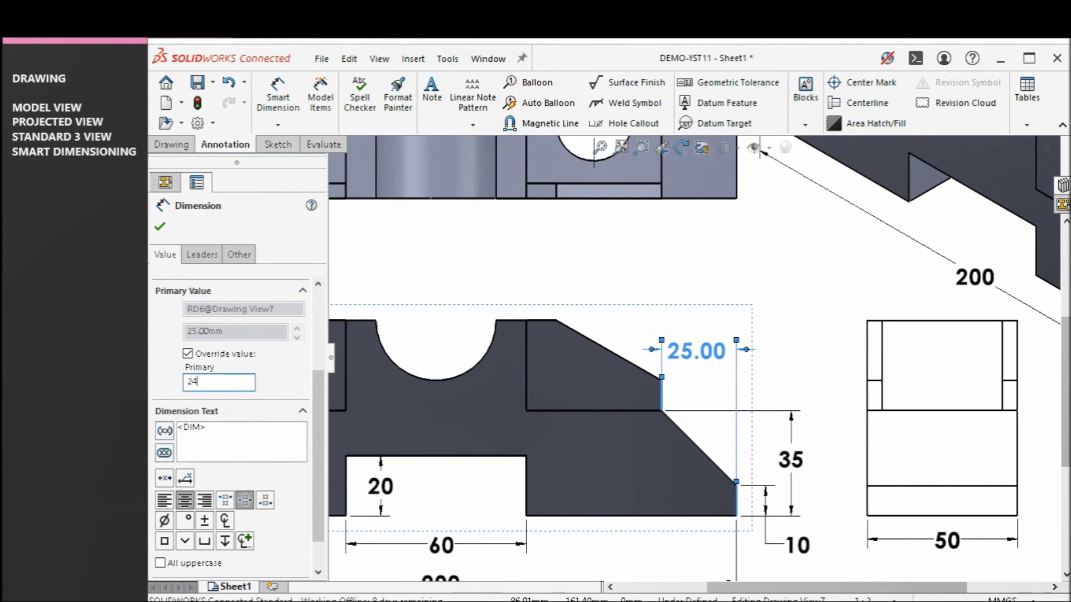
key("Return")
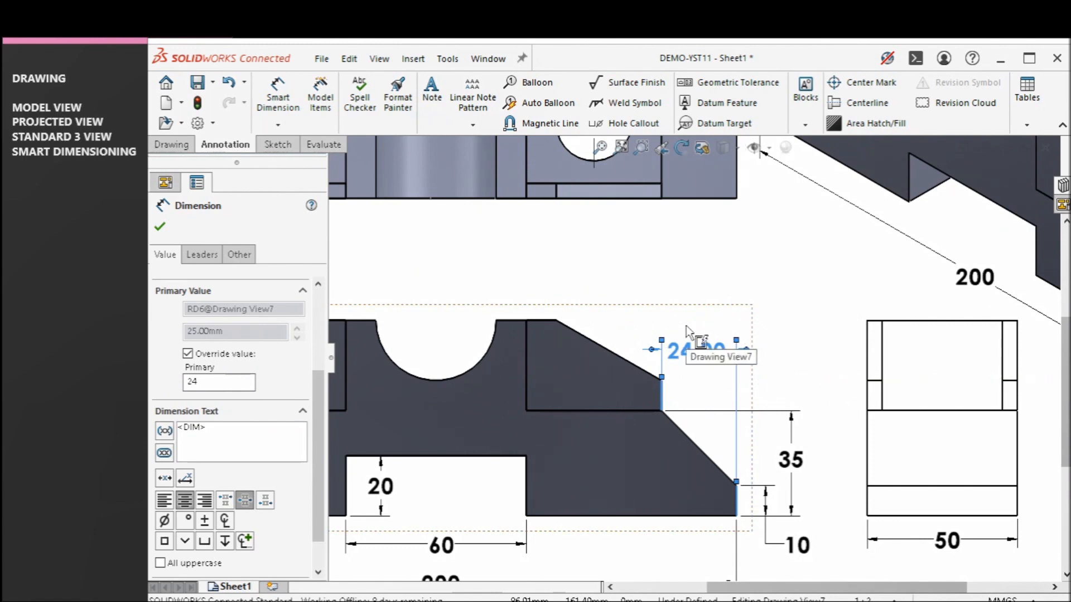
scroll(686, 329, "up", 2)
scroll(402, 340, "down", 2)
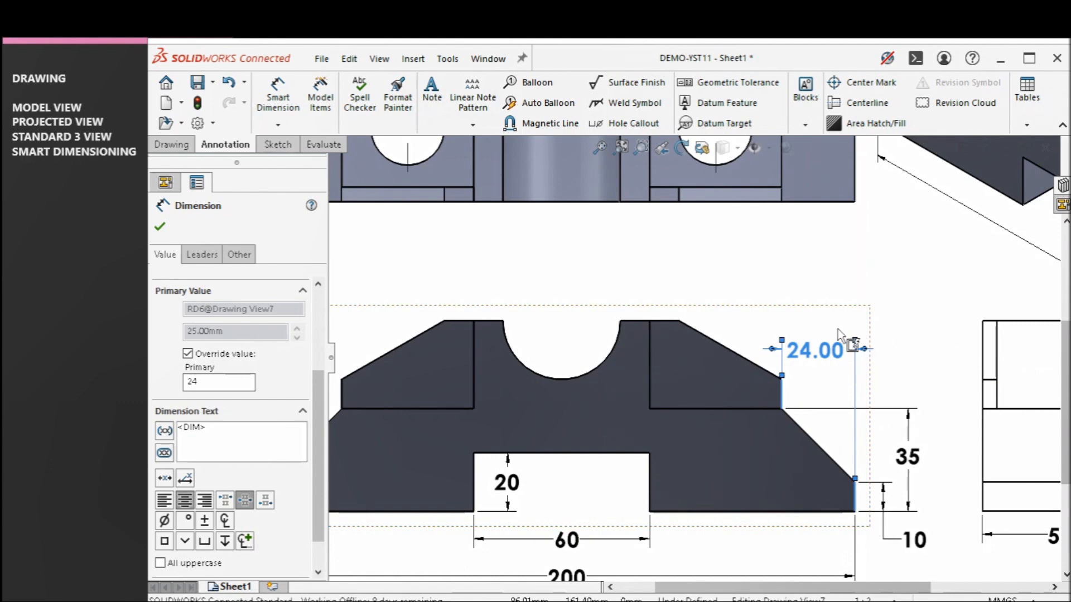
left_click(835, 293)
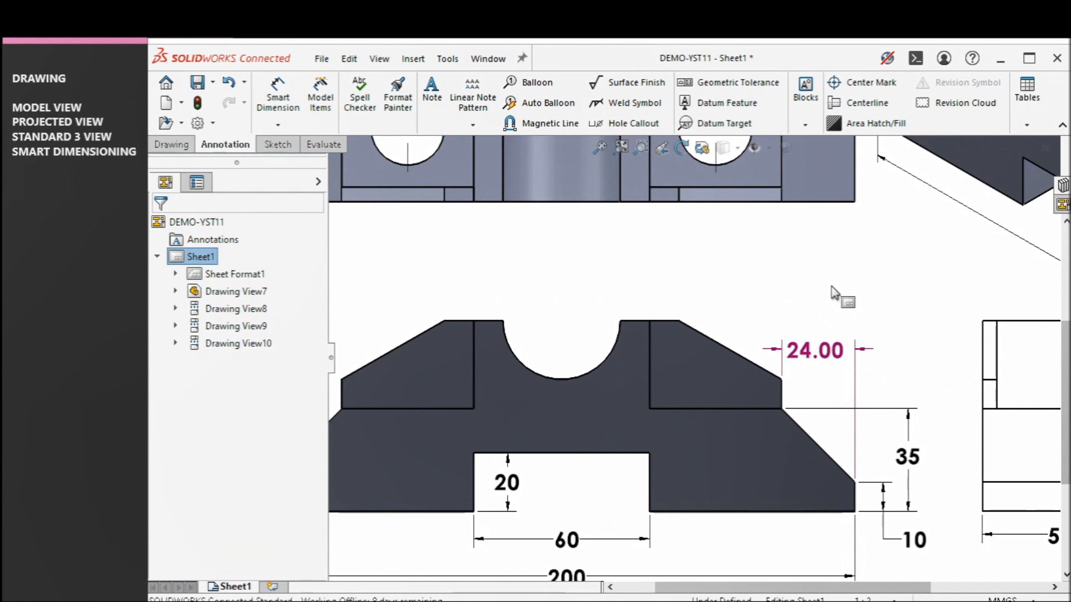
Remove the value override from the dimension above the front view's slope.
left_click(816, 352)
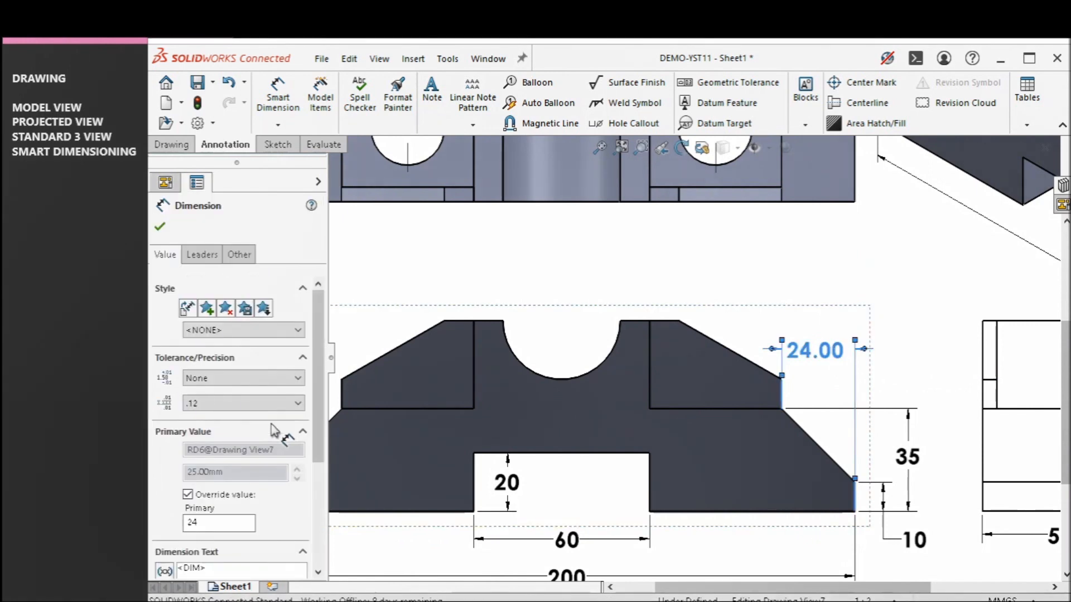
left_click_drag(315, 446, 315, 473)
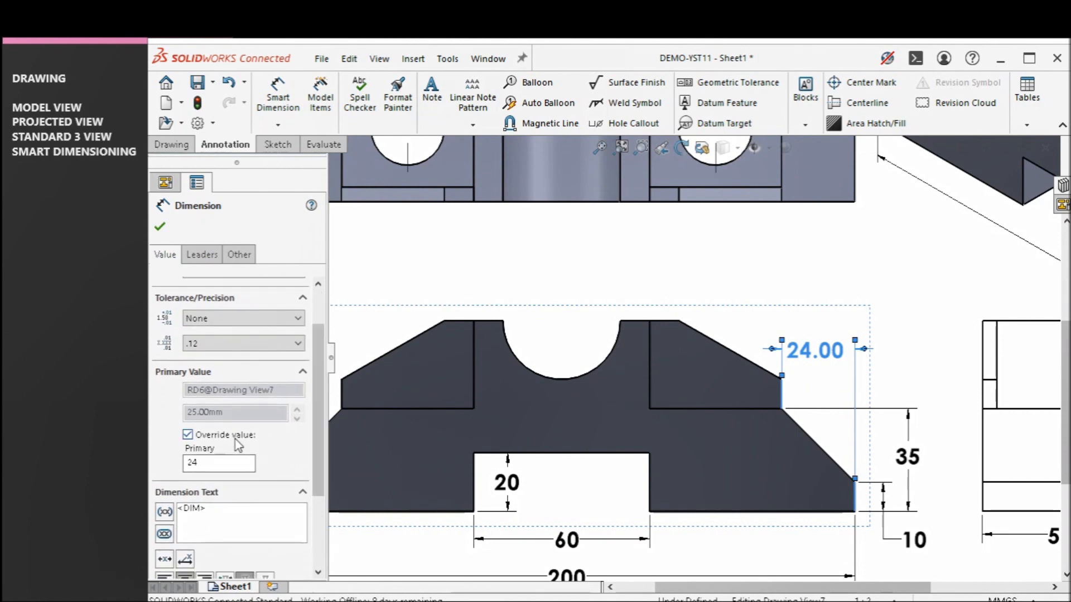
left_click(188, 435)
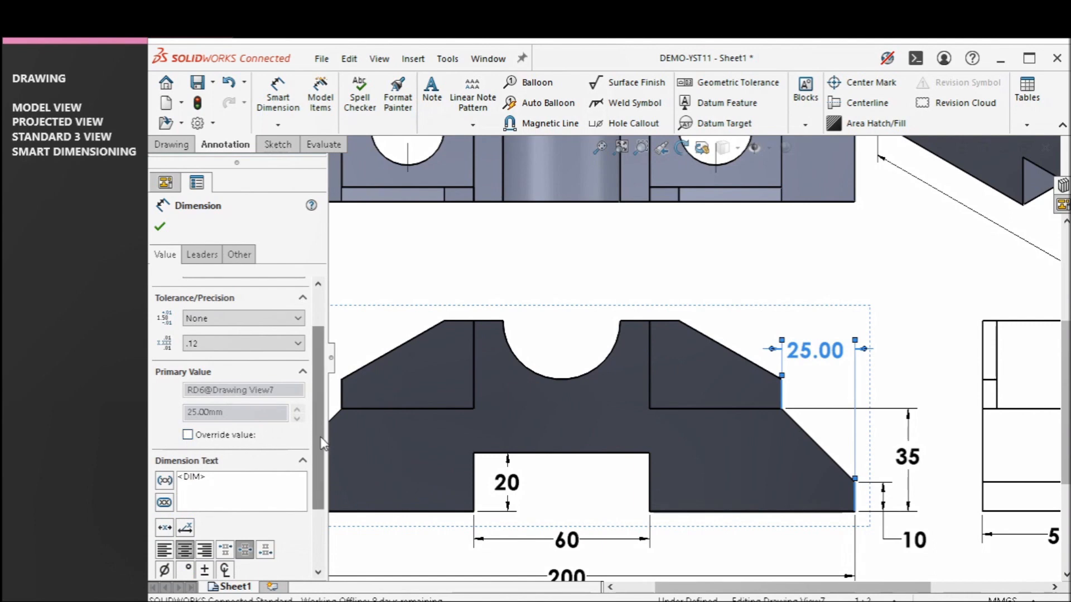
left_click_drag(322, 443, 313, 527)
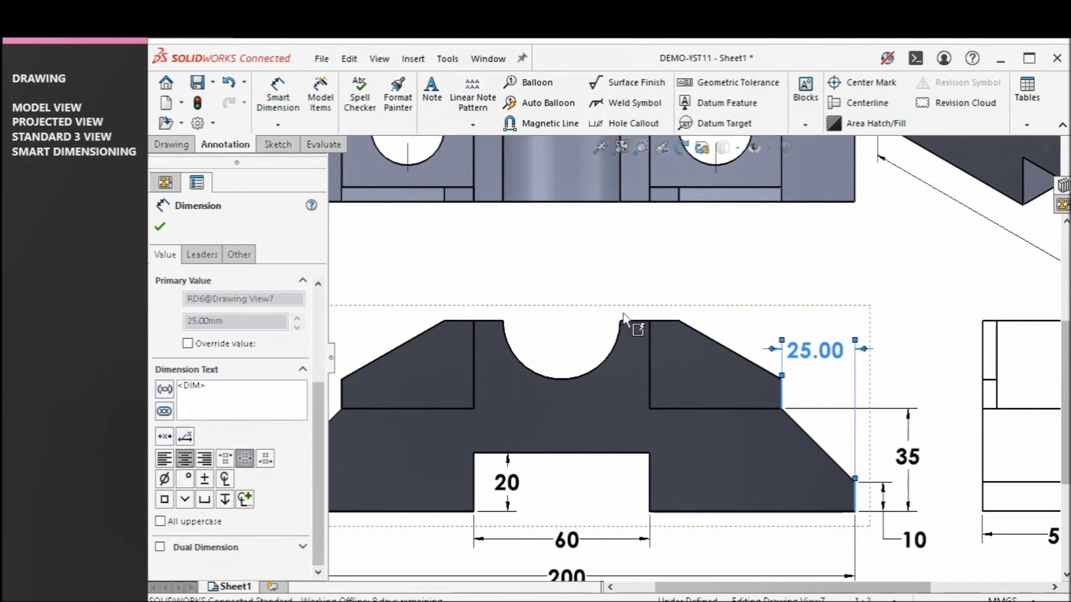
left_click(666, 301)
Examine the dimension text and symbol options of the front view's 25 mm dimension.
scroll(650, 297, "up", 2)
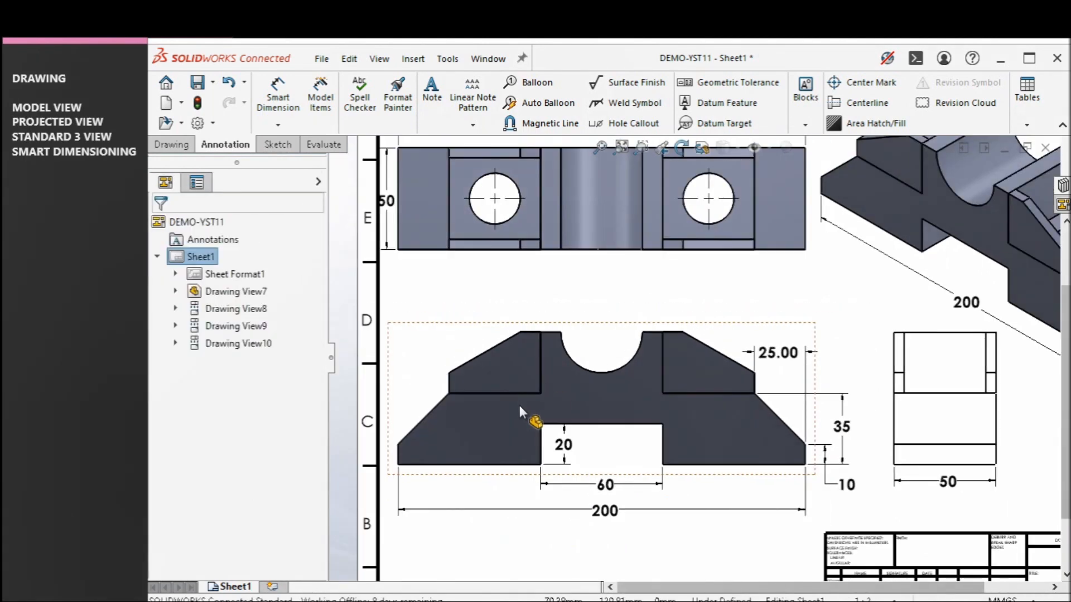
scroll(522, 410, "down", 2)
left_click(865, 337)
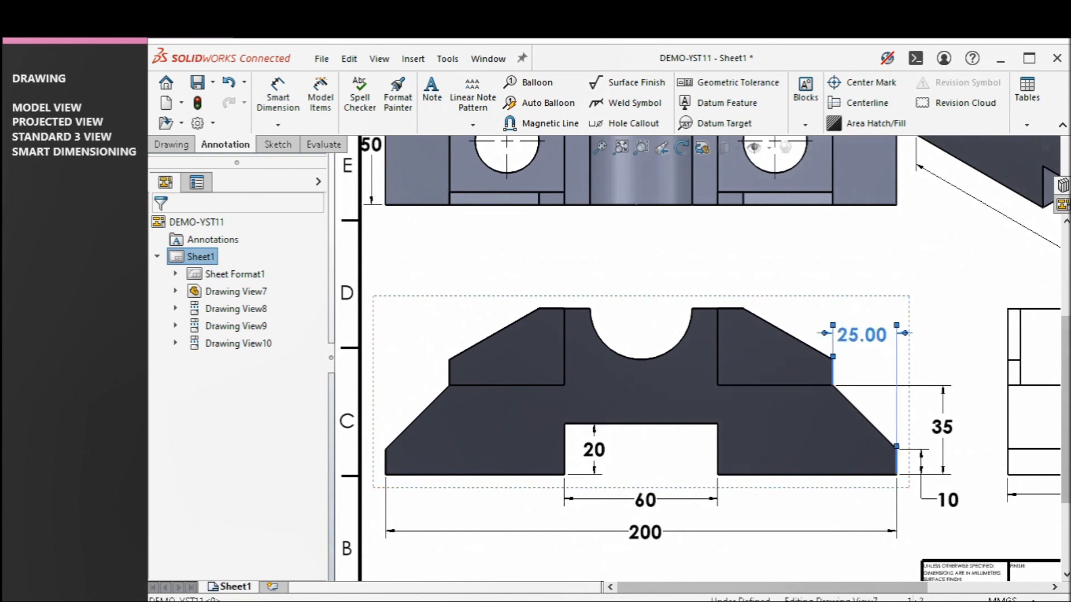
left_click_drag(316, 383, 315, 505)
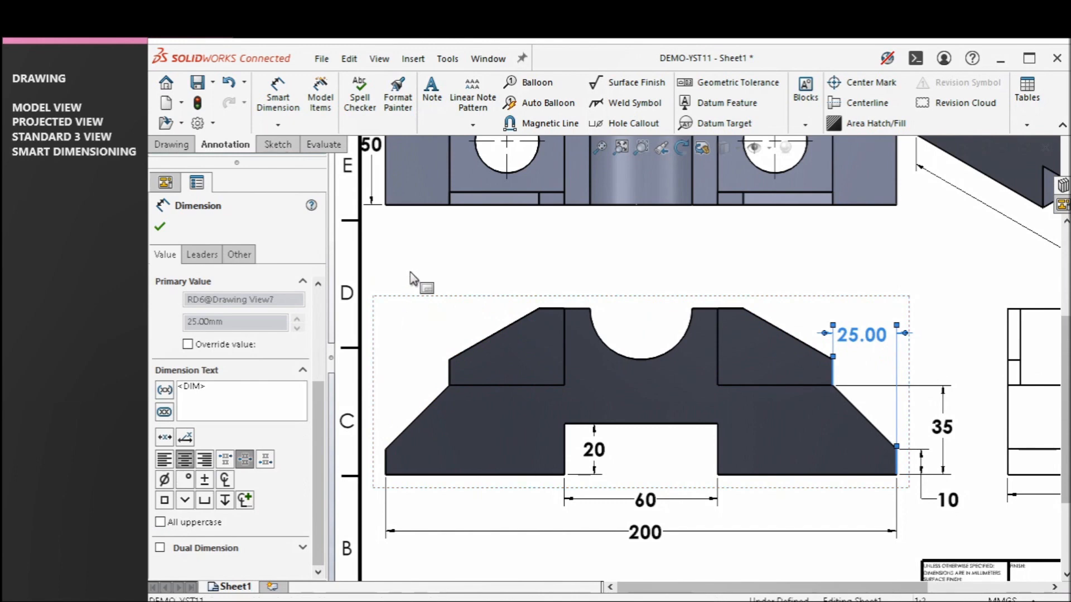
key("Escape")
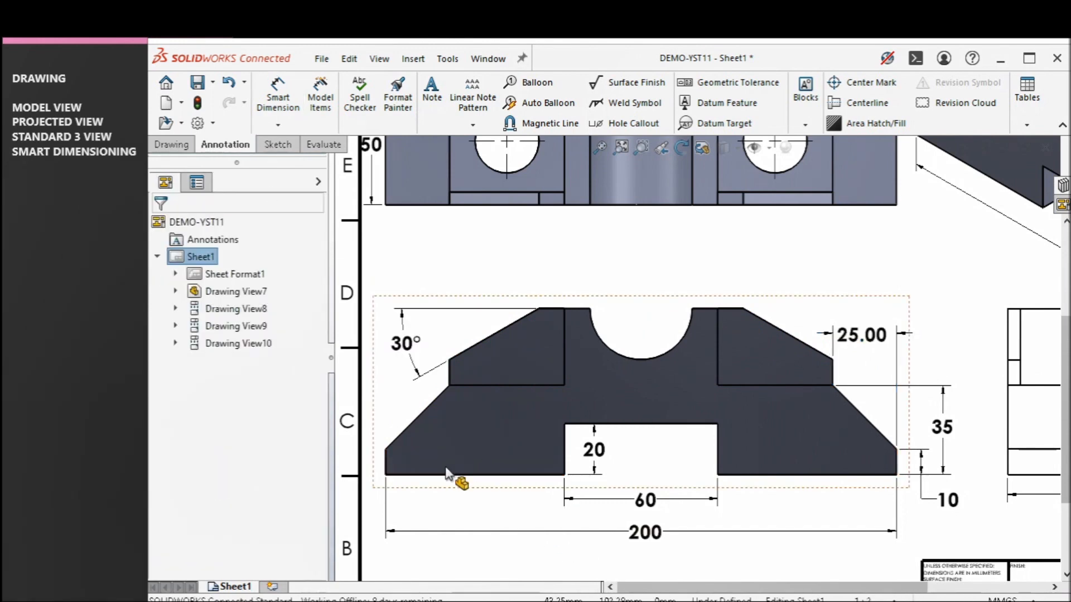
Dimension the semicircular notch in the front view between its two upper corners, placing the value above the notch.
left_click(278, 96)
left_click(590, 308)
left_click(692, 309)
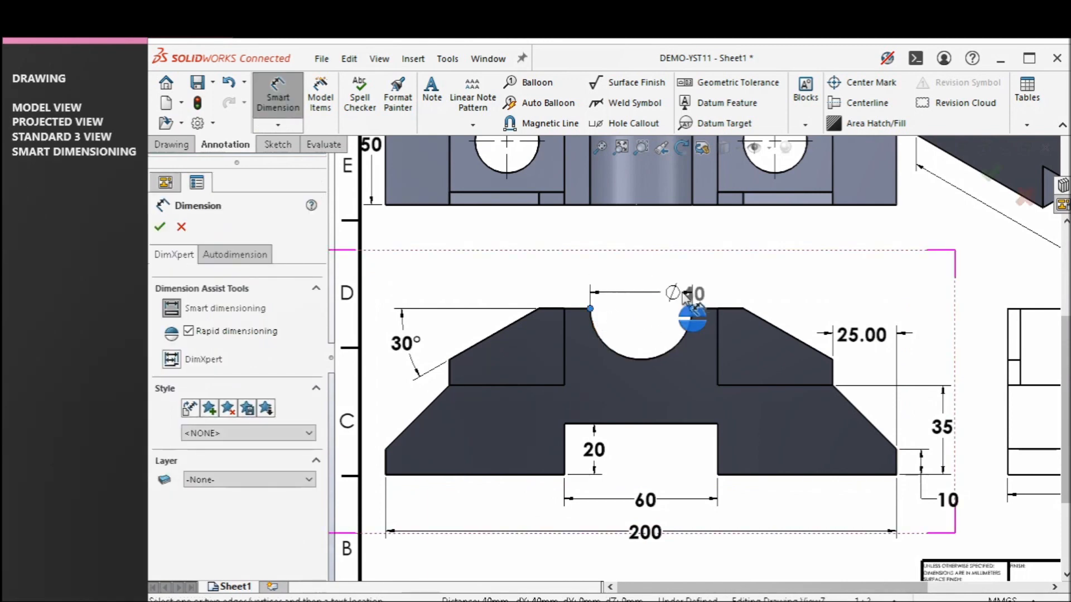
left_click(647, 273)
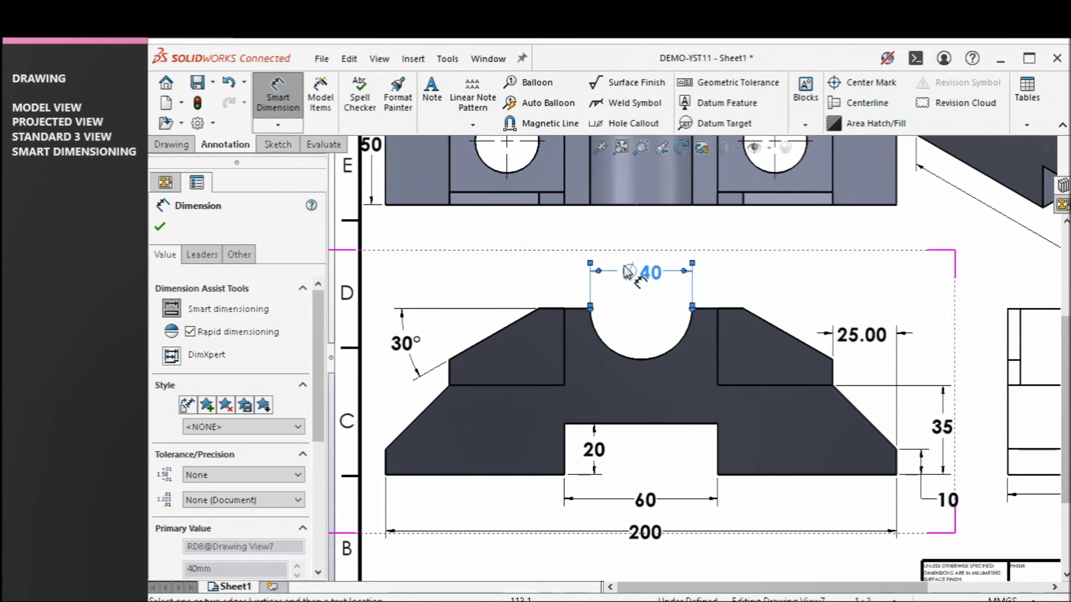
Remove the diameter symbol from the text of the front view's notch dimension.
left_click(641, 302)
left_click(638, 273)
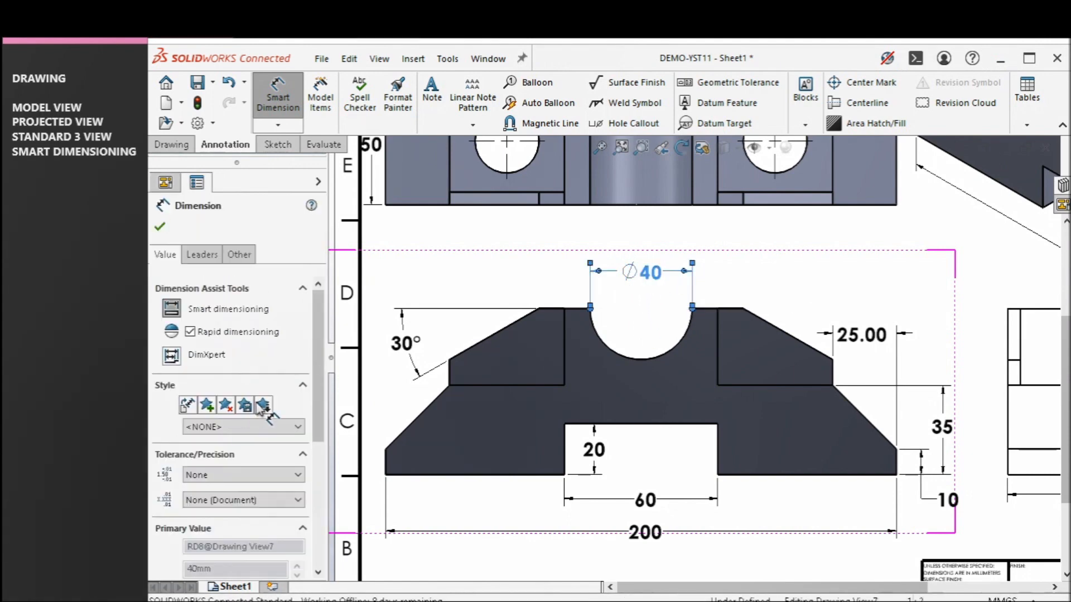
scroll(211, 434, "down", 5)
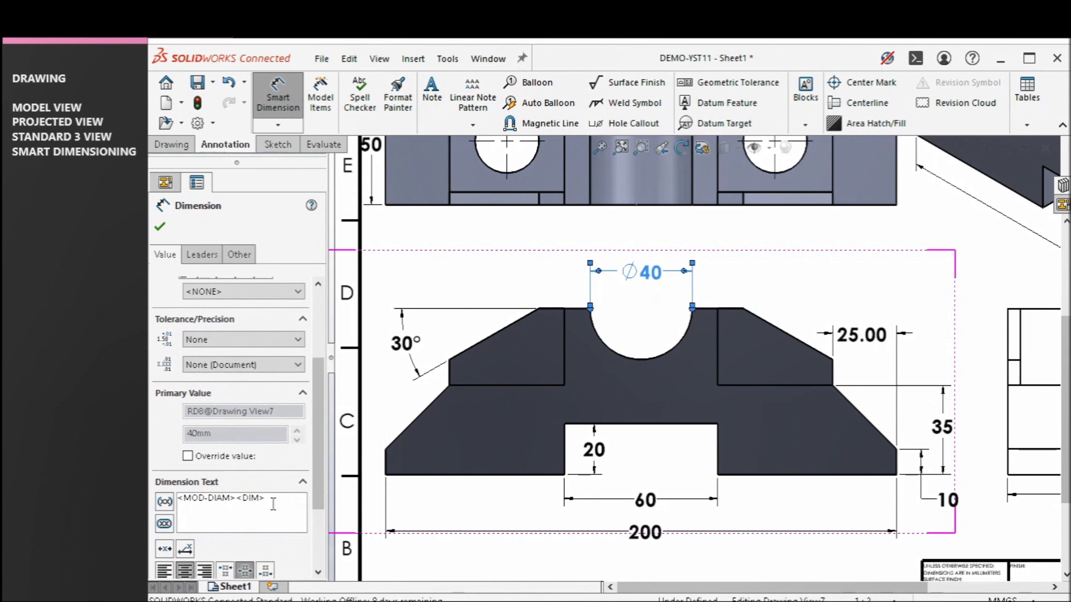
left_click_drag(231, 497, 161, 494)
key("Delete")
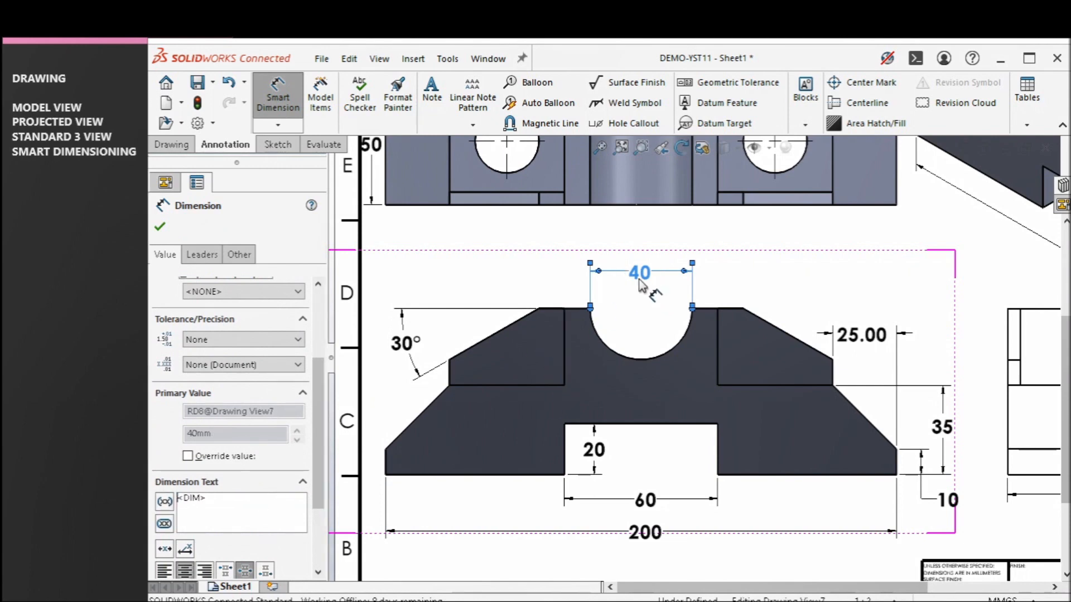
Try the diameter symbol after the notch dimension's value, remove it, and insert it before the value instead.
left_click_drag(326, 424, 337, 504)
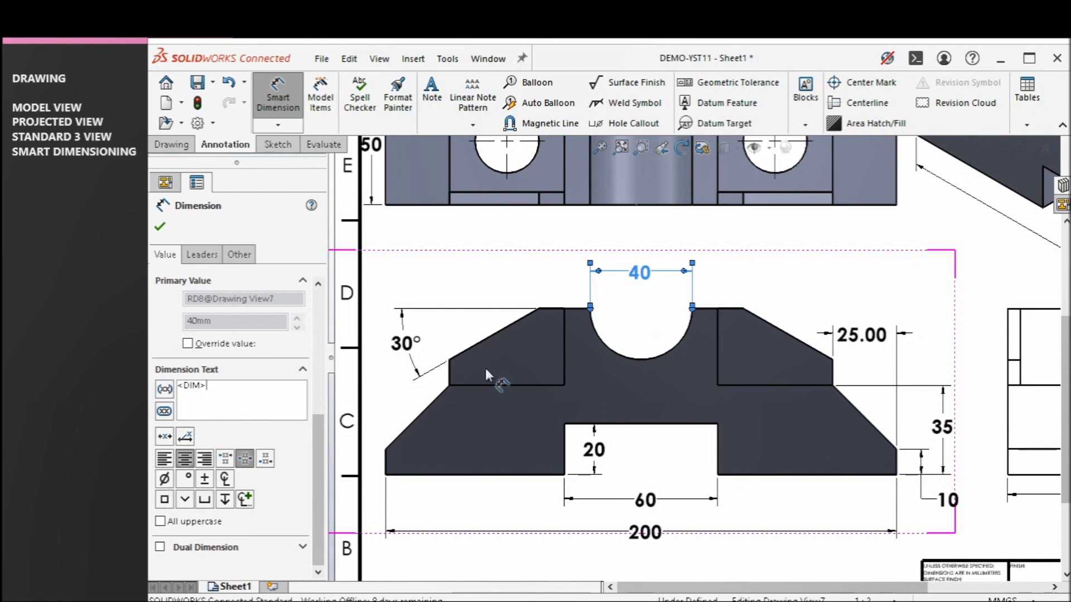
left_click(164, 479)
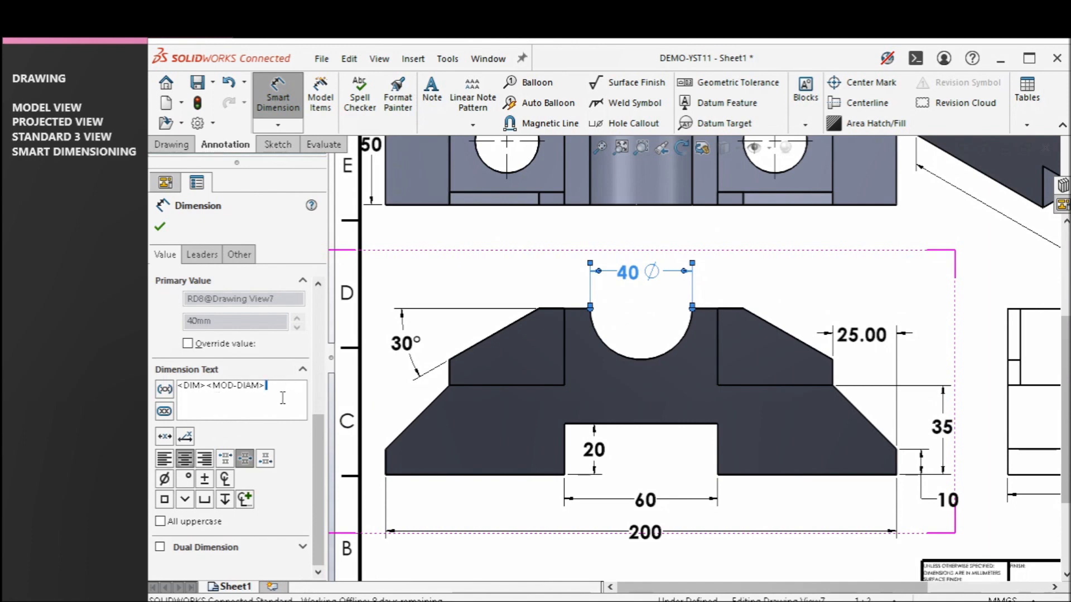
left_click_drag(267, 386, 207, 396)
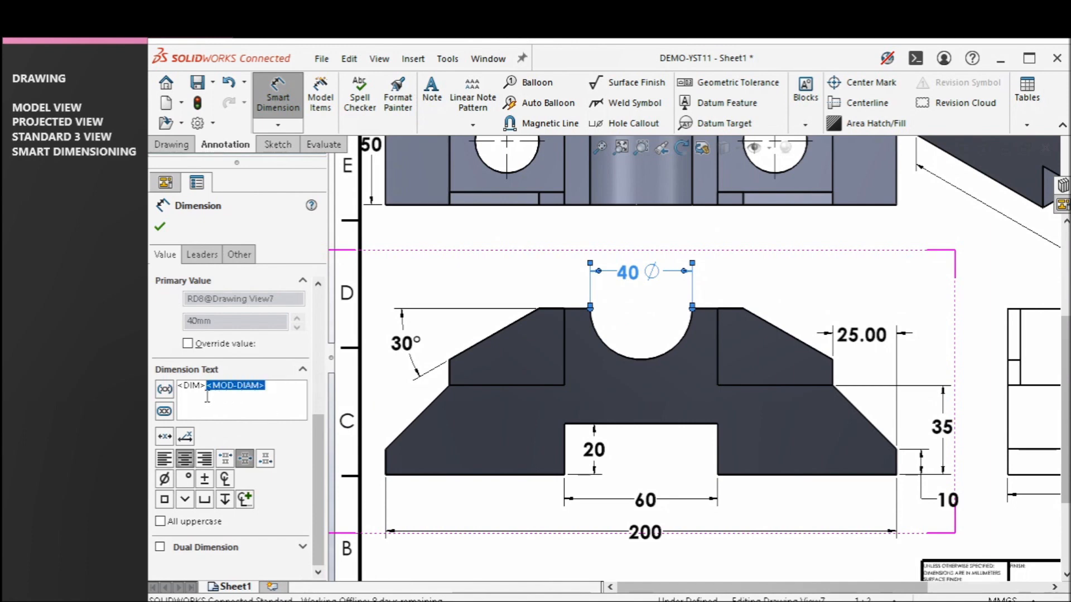
key("Delete")
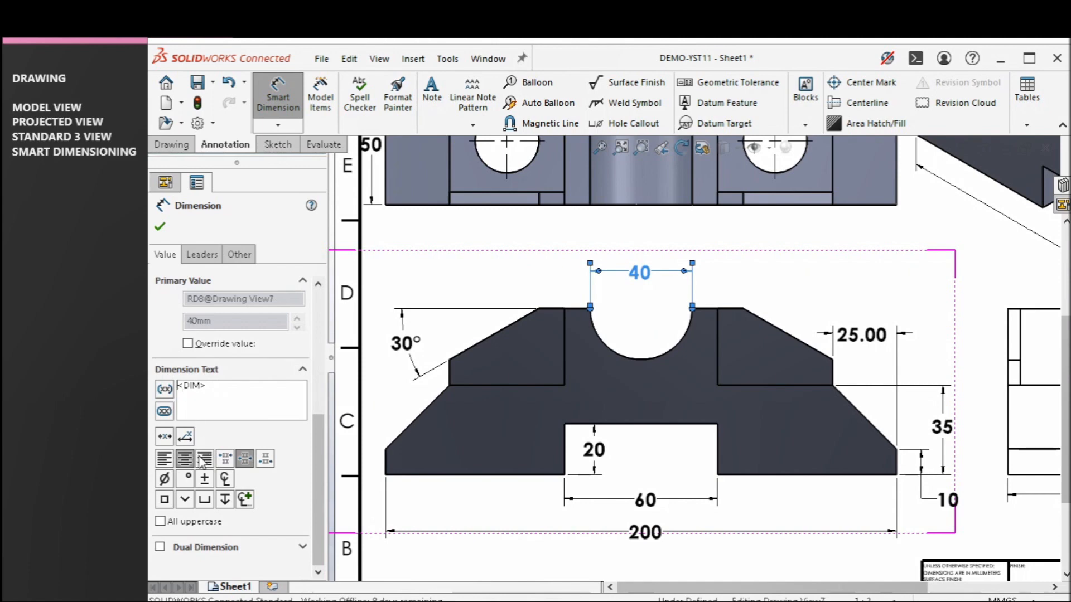
left_click(164, 480)
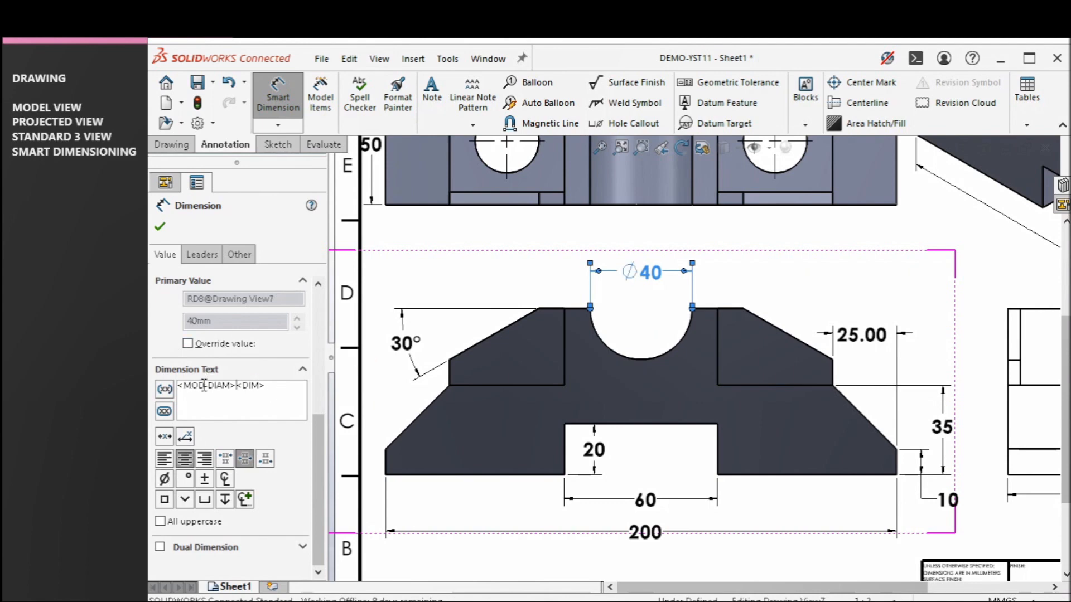
left_click(443, 246)
Dimension the diameter of the right hole in the top view, placing the value above and to the right of it.
scroll(443, 246, "up", 3)
scroll(734, 212, "down", 3)
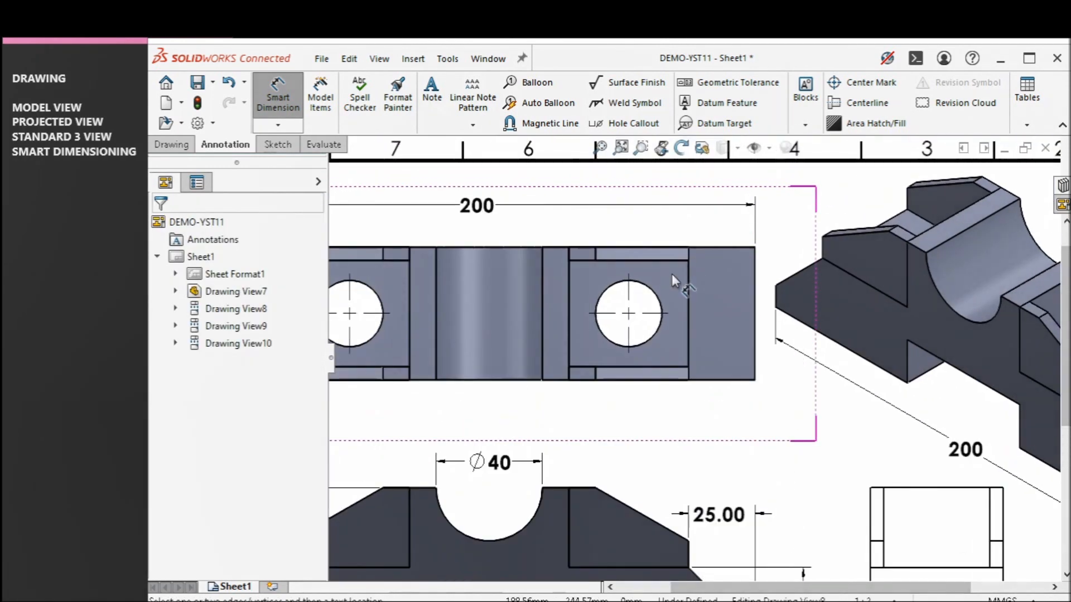
left_click(656, 296)
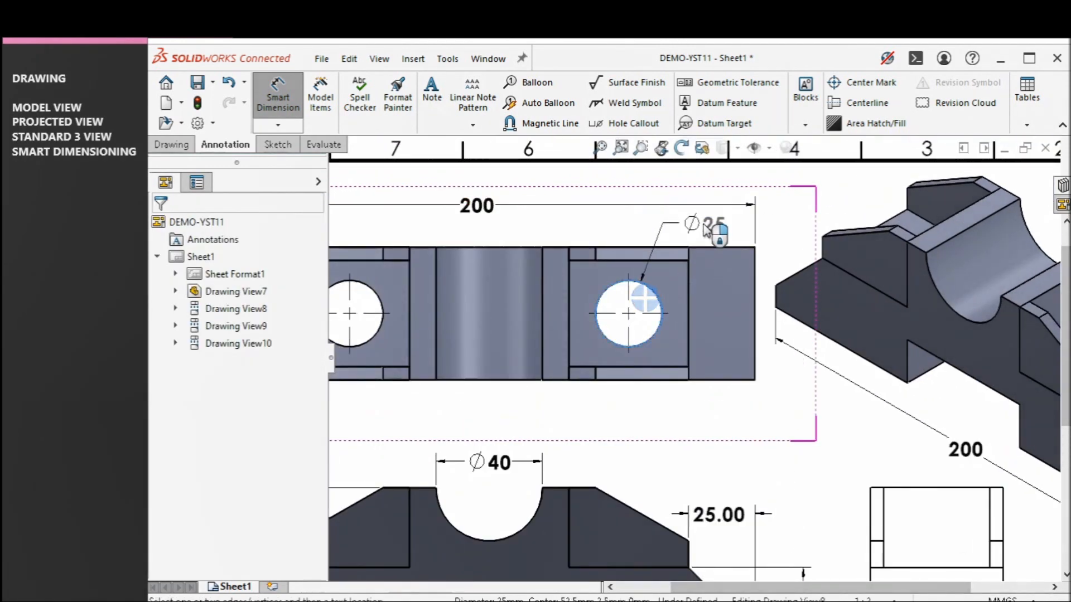
left_click(707, 231)
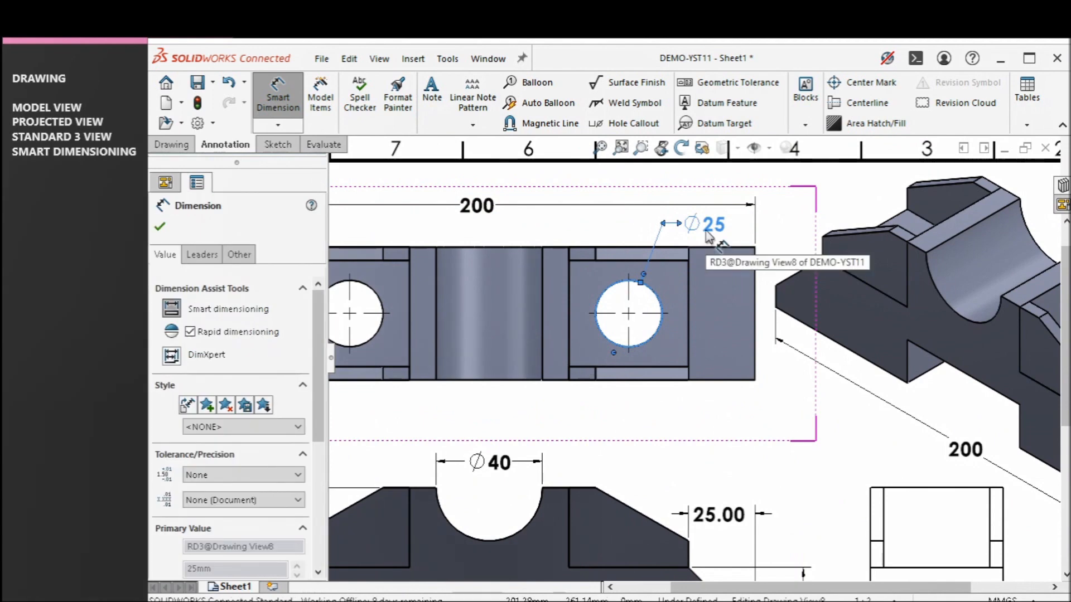
scroll(707, 236, "down", 1)
left_click(813, 232)
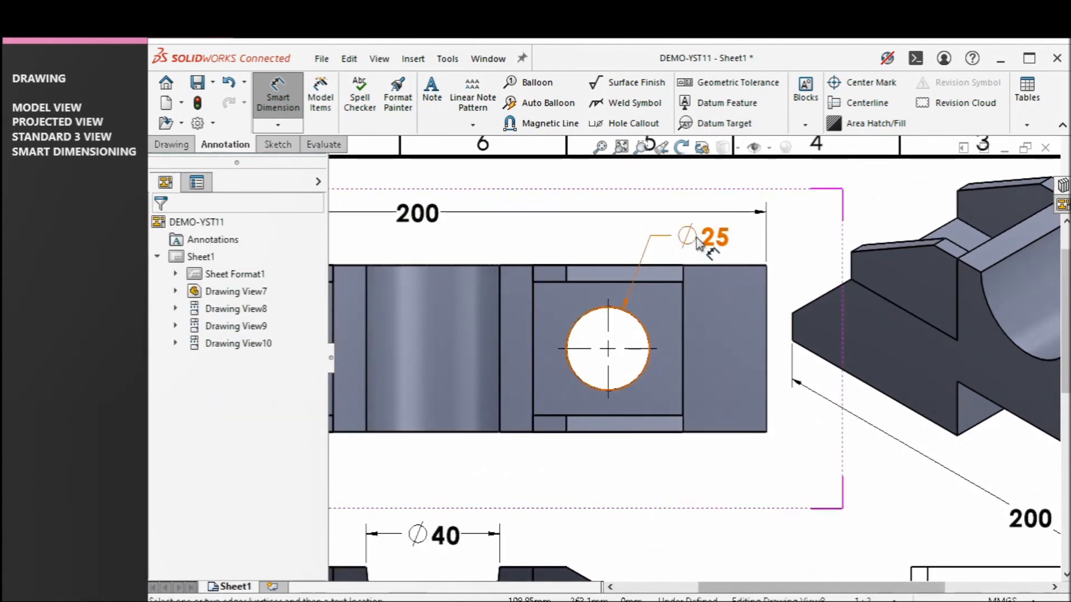
Change the top view's hole dimension from a diameter to a radius display.
left_click(697, 242)
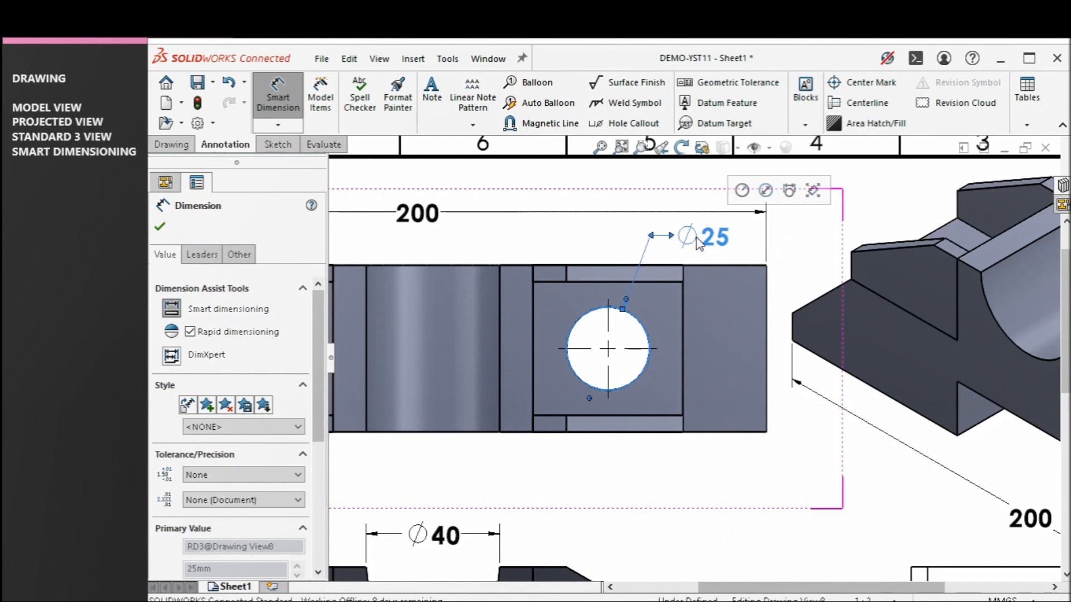
left_click(217, 262)
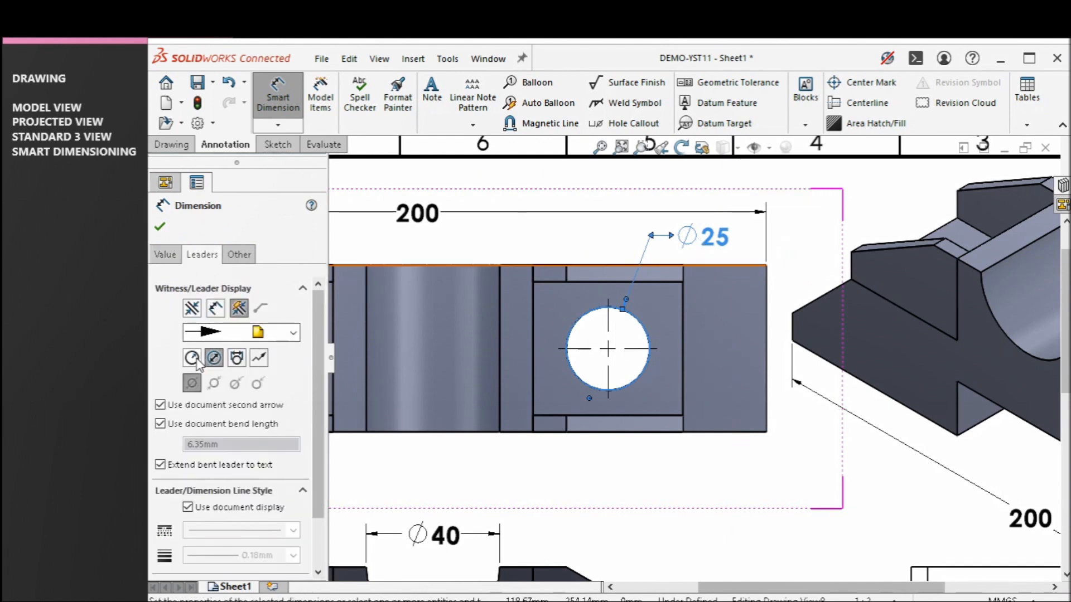
left_click(192, 358)
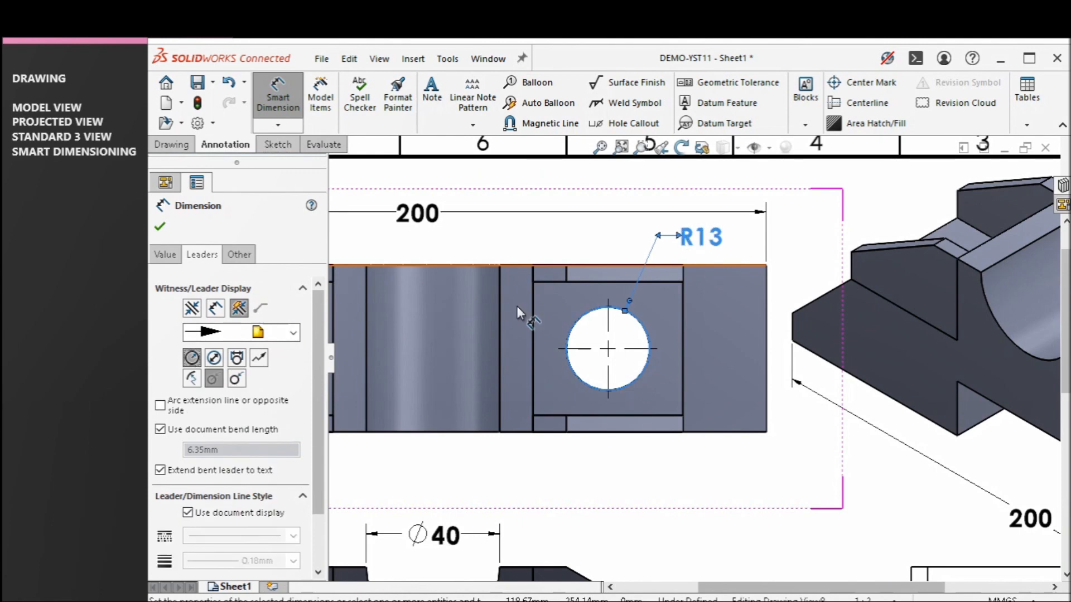
left_click(808, 227)
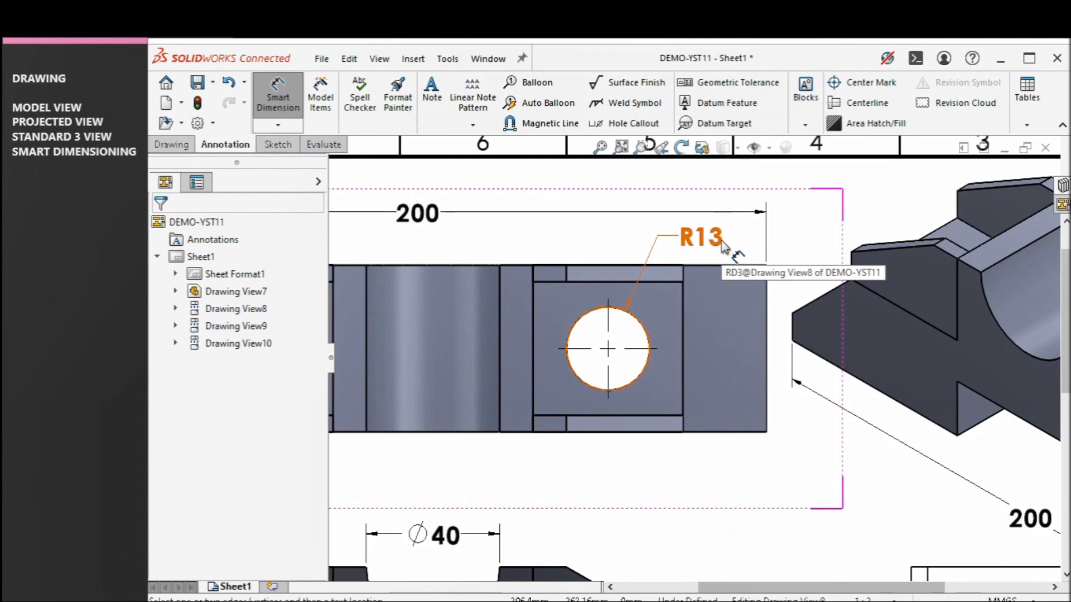
Set the precision of the top view's hole radius dimension to .12 and accept it.
left_click(713, 247)
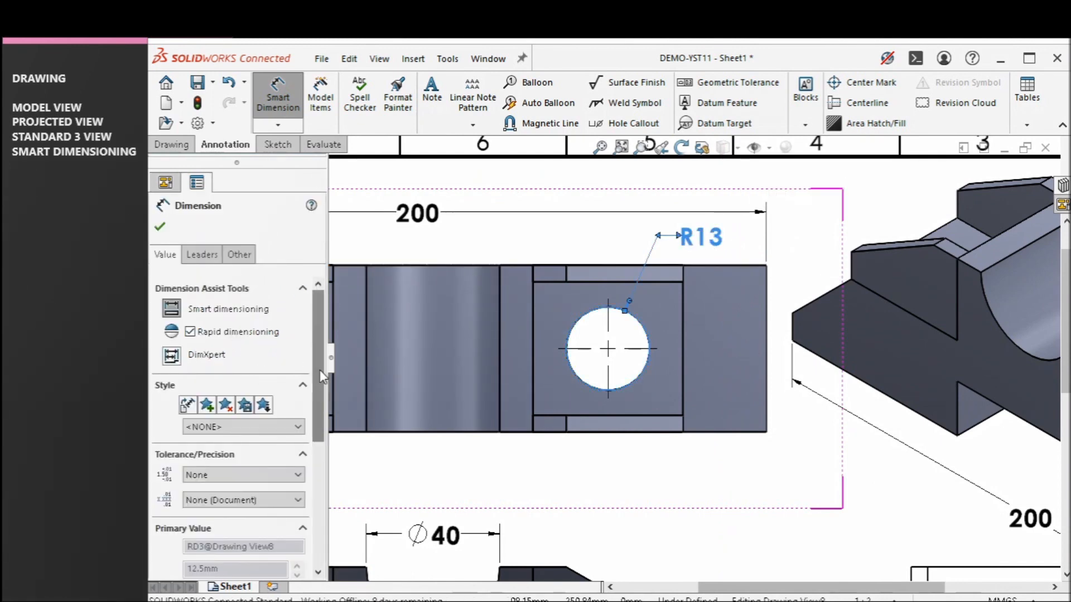
scroll(283, 385, "down", 3)
left_click(281, 377)
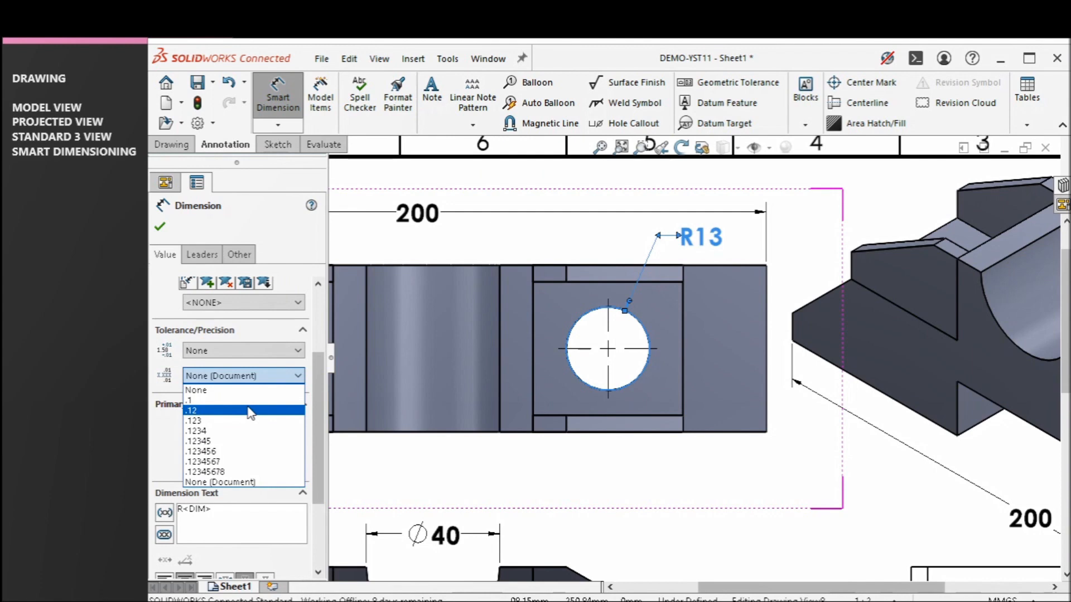
left_click(250, 411)
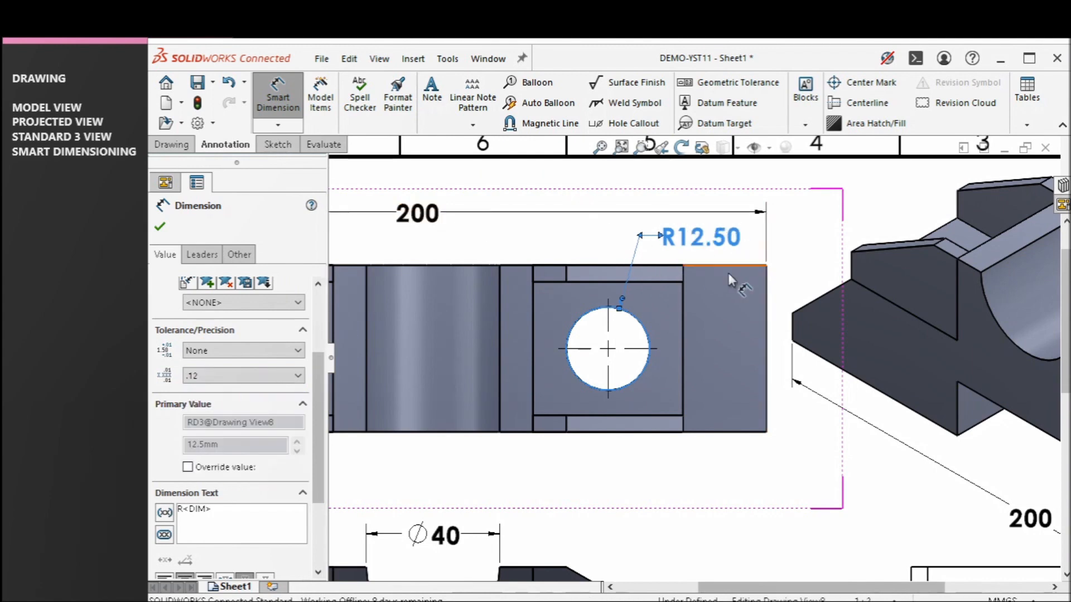
left_click(160, 227)
scroll(500, 315, "up", 8)
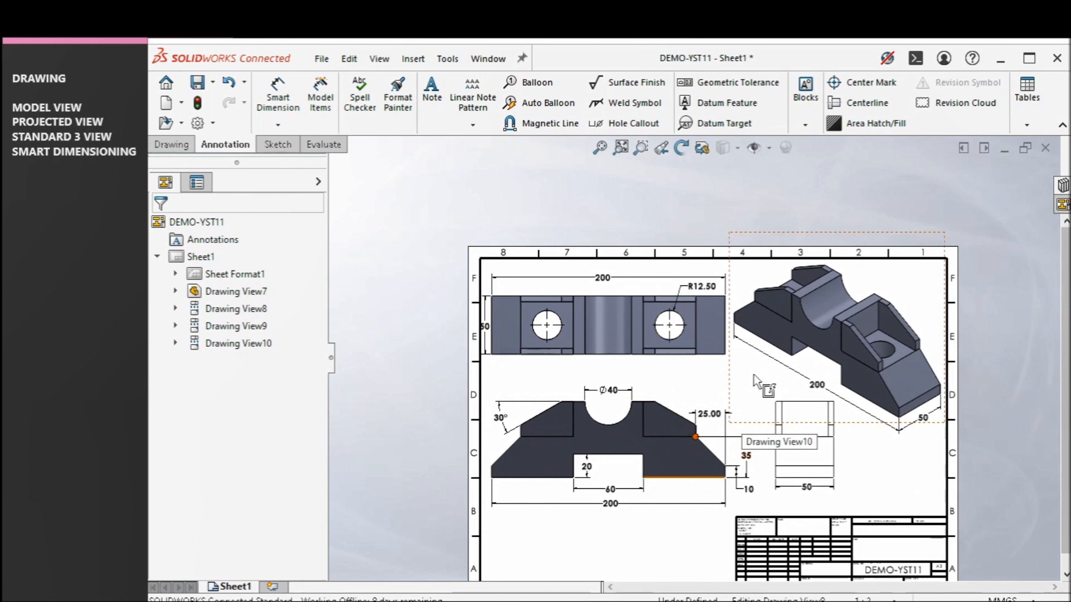
scroll(697, 301, "down", 3)
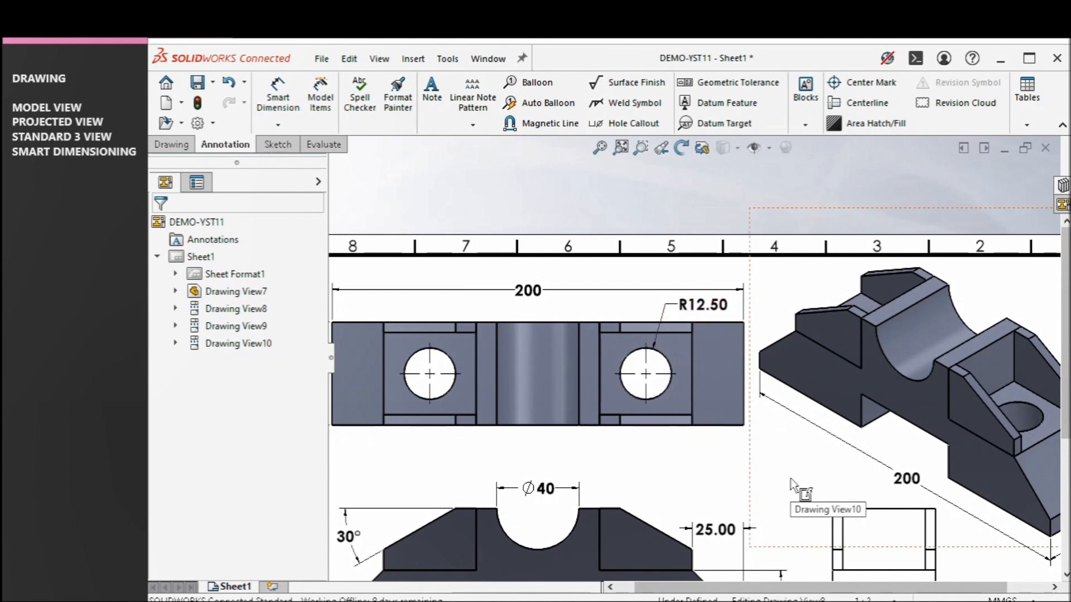
key("f")
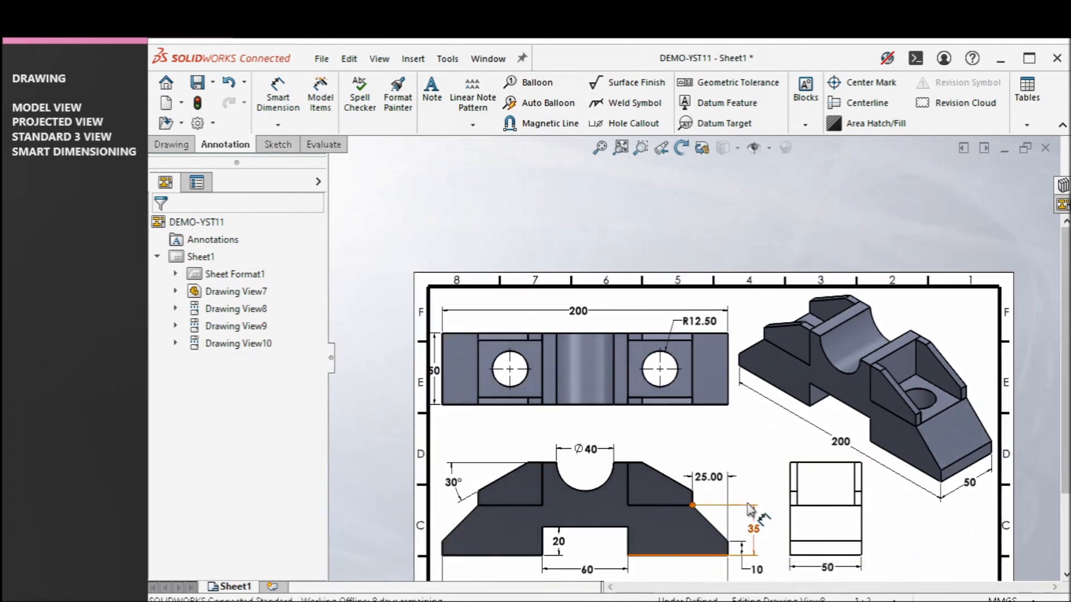